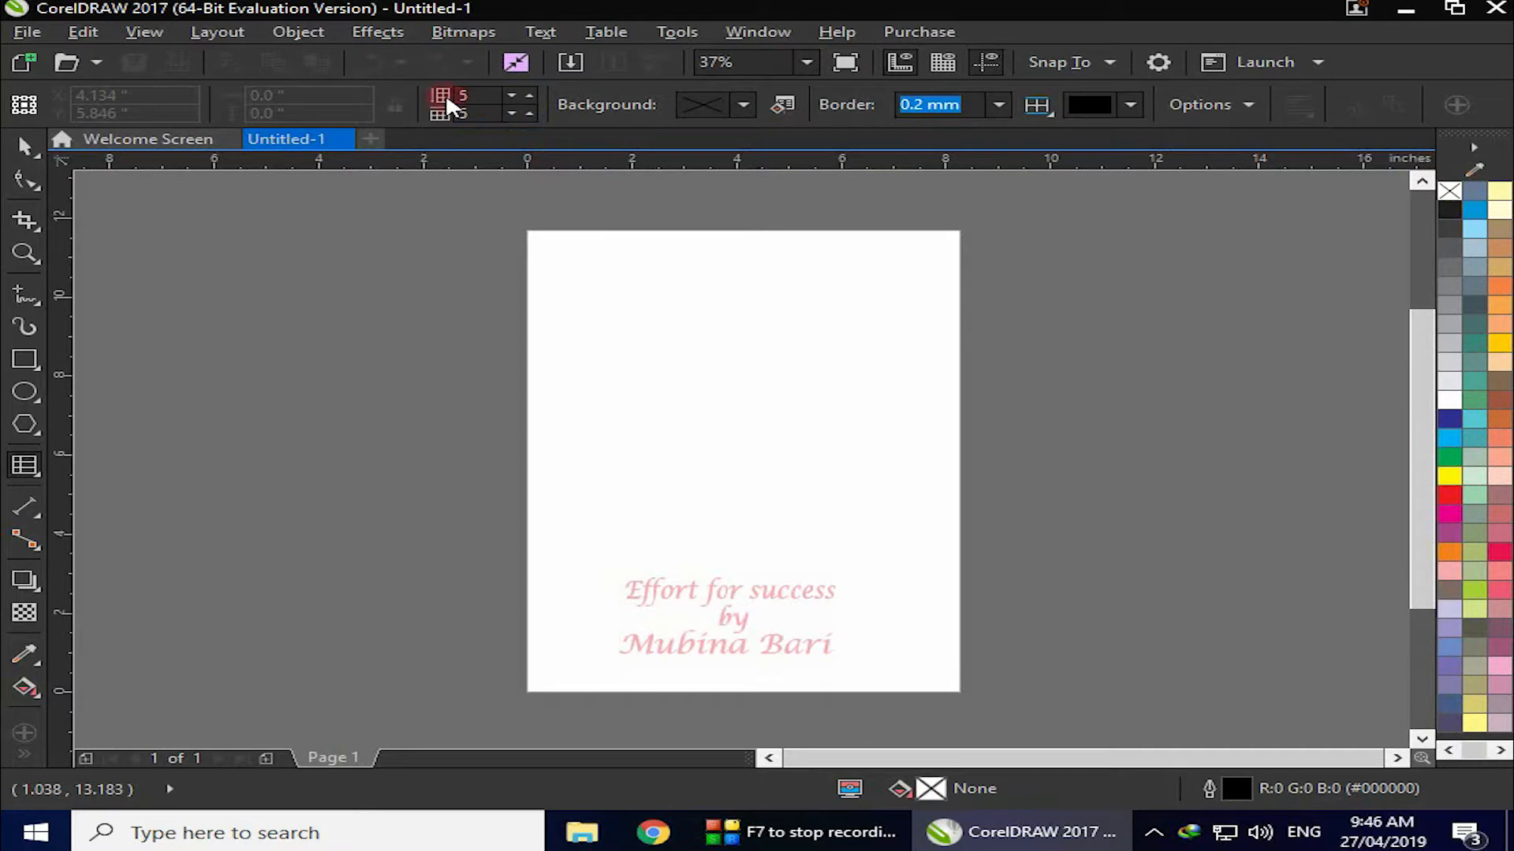
# Step: Draw a 5 by 5 table about 6.6 by 7.3 inches on the page and enter "s.no" at 24 pt in its first cell
pyautogui.moveTo(574, 328); pyautogui.dragTo(918, 615)
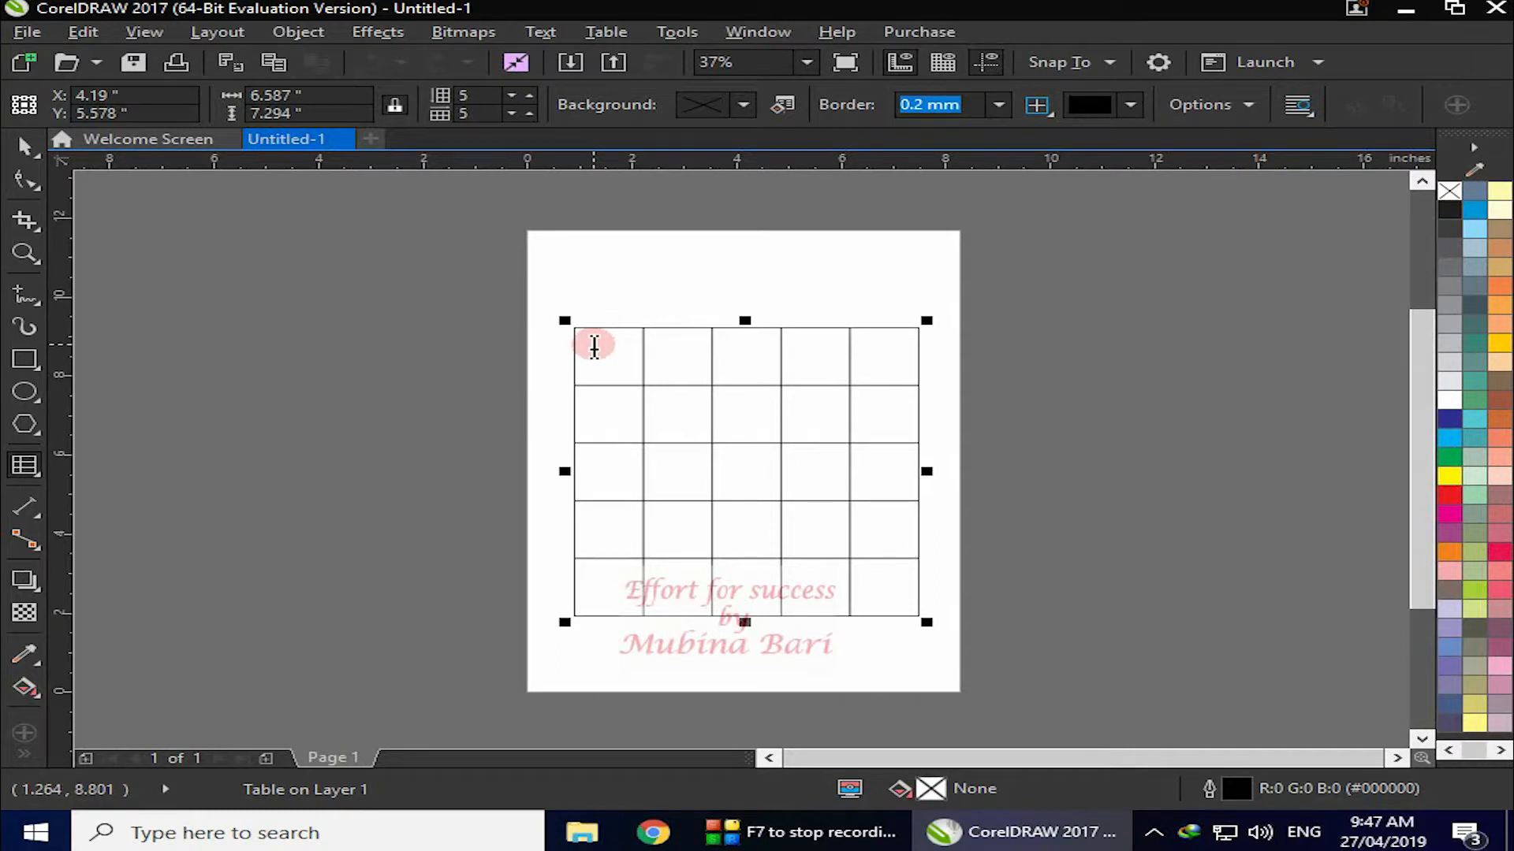
pyautogui.click(595, 347)
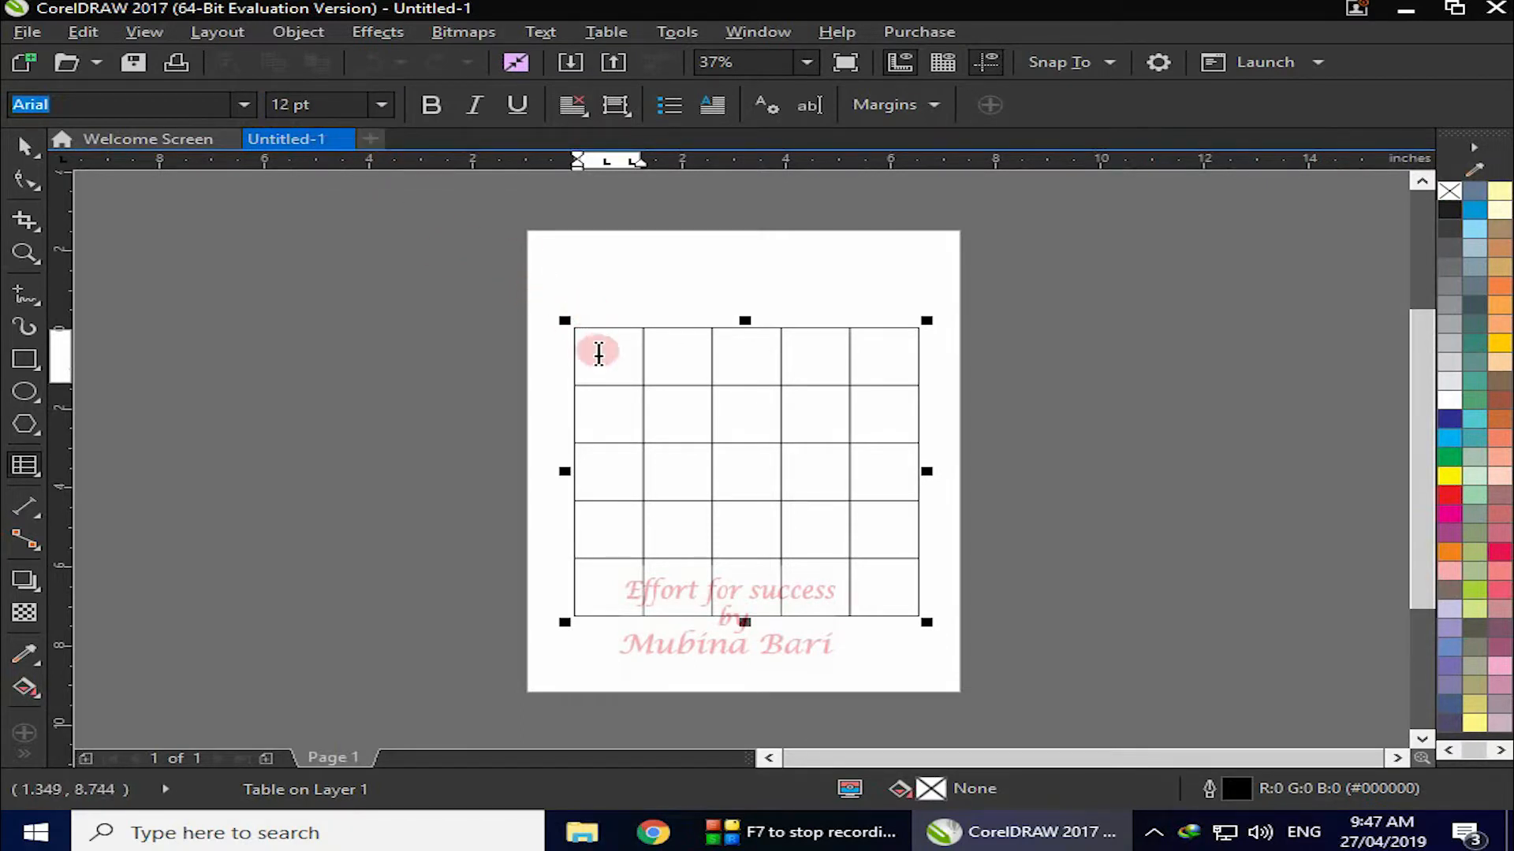
pyautogui.click(588, 345)
pyautogui.write('s')
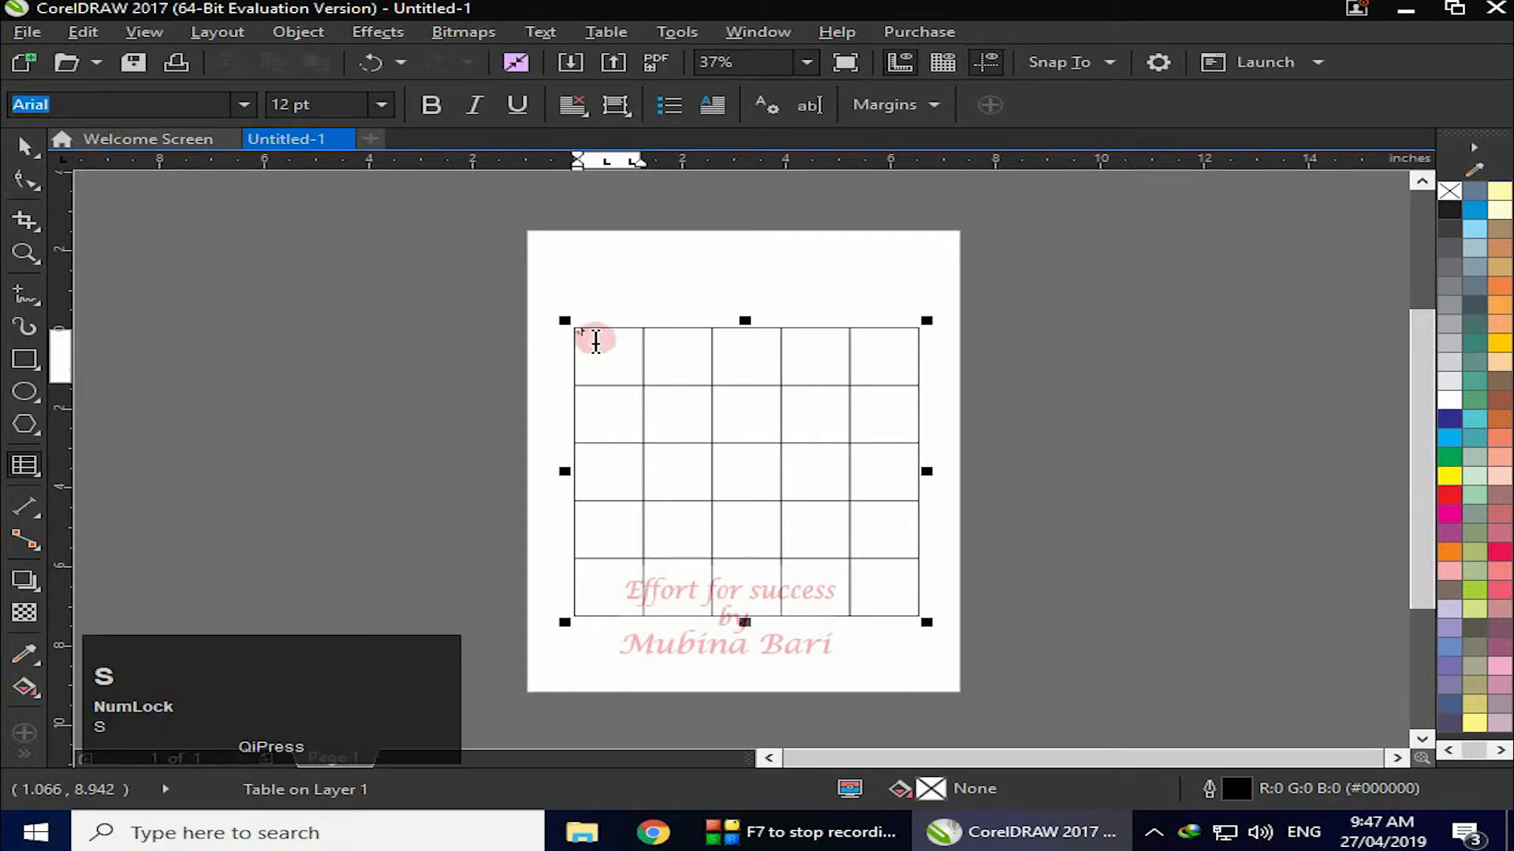
pyautogui.click(597, 341)
pyautogui.click(380, 106)
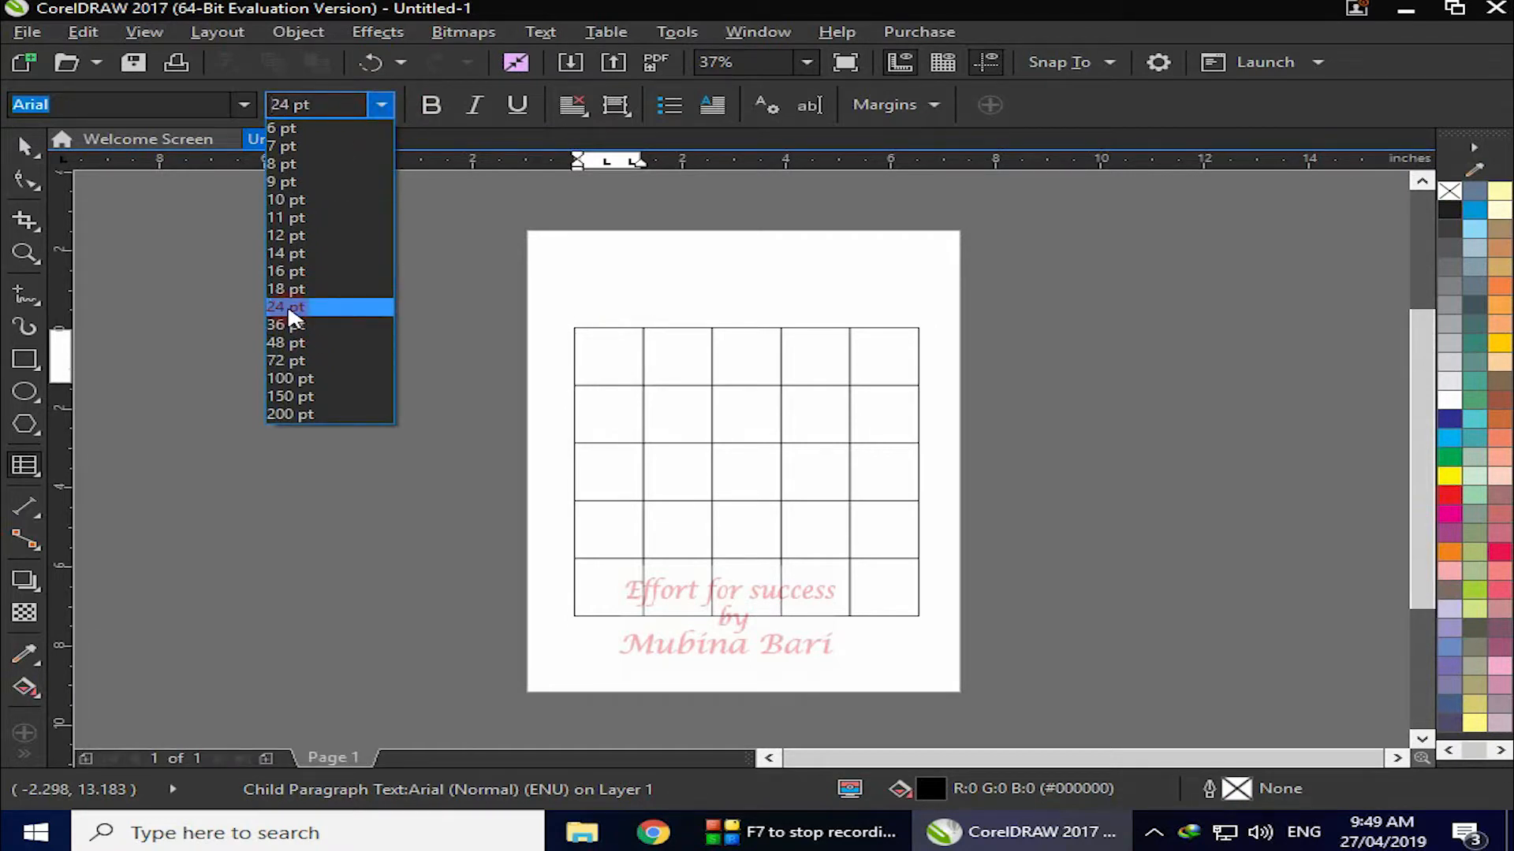
pyautogui.click(287, 309)
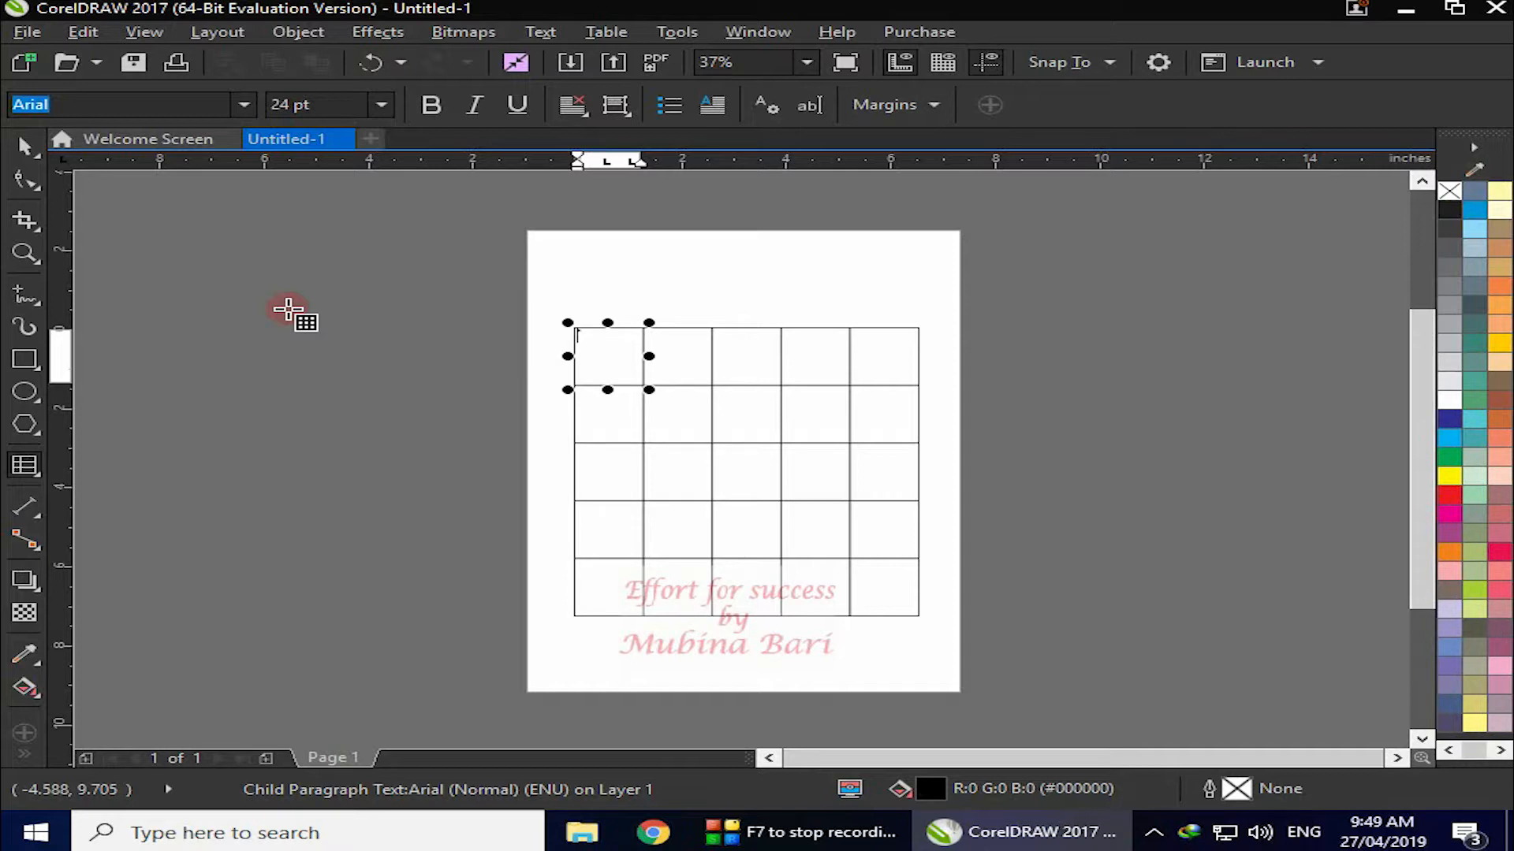
pyautogui.write('s.no')
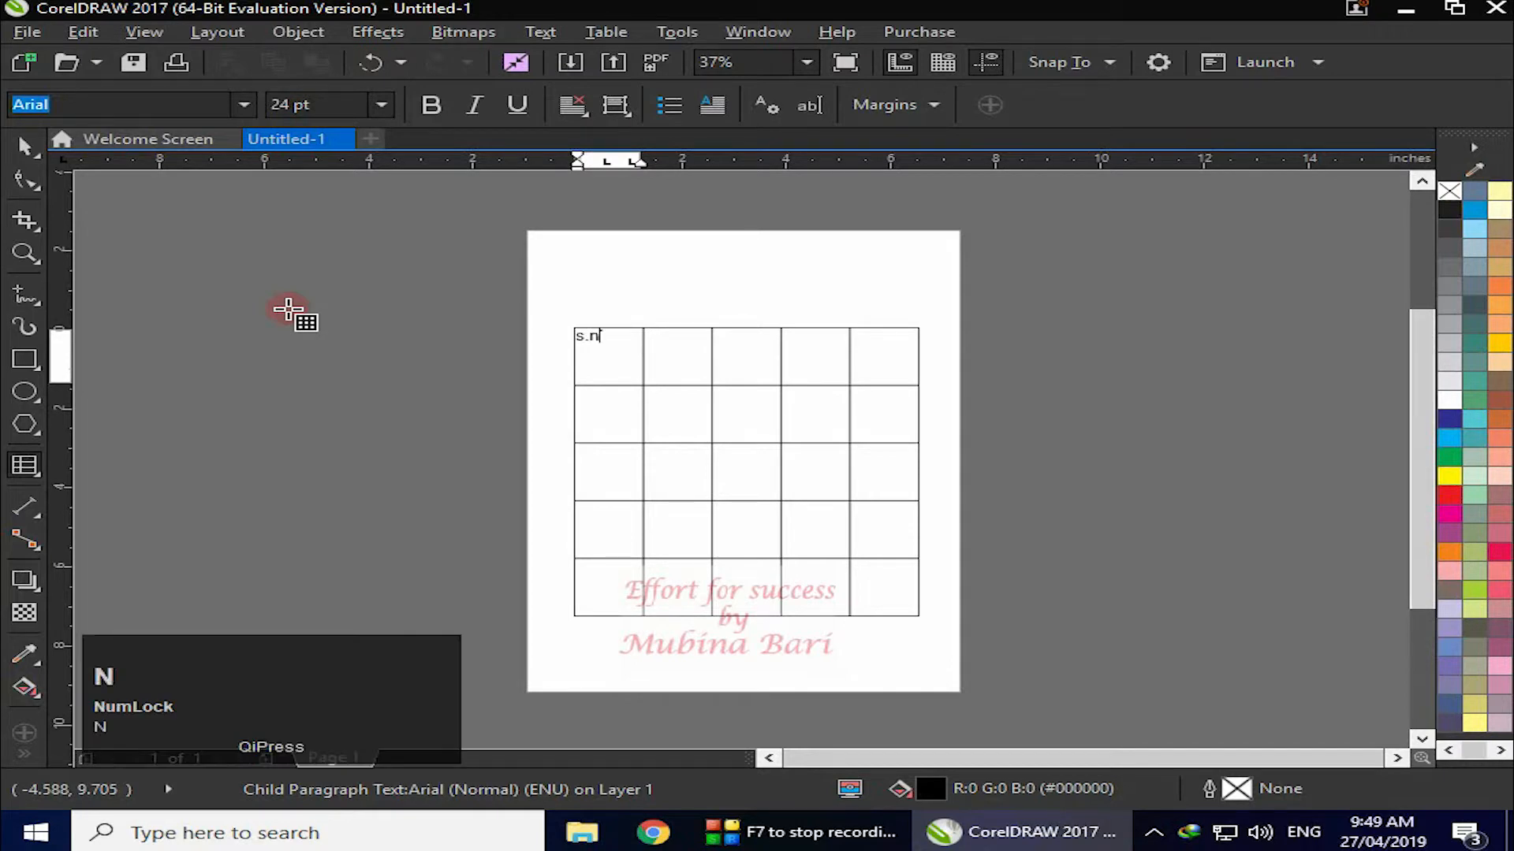
# Step: Enter the heading "name" at 24 pt in the second cell of the table's first row
pyautogui.click(665, 349)
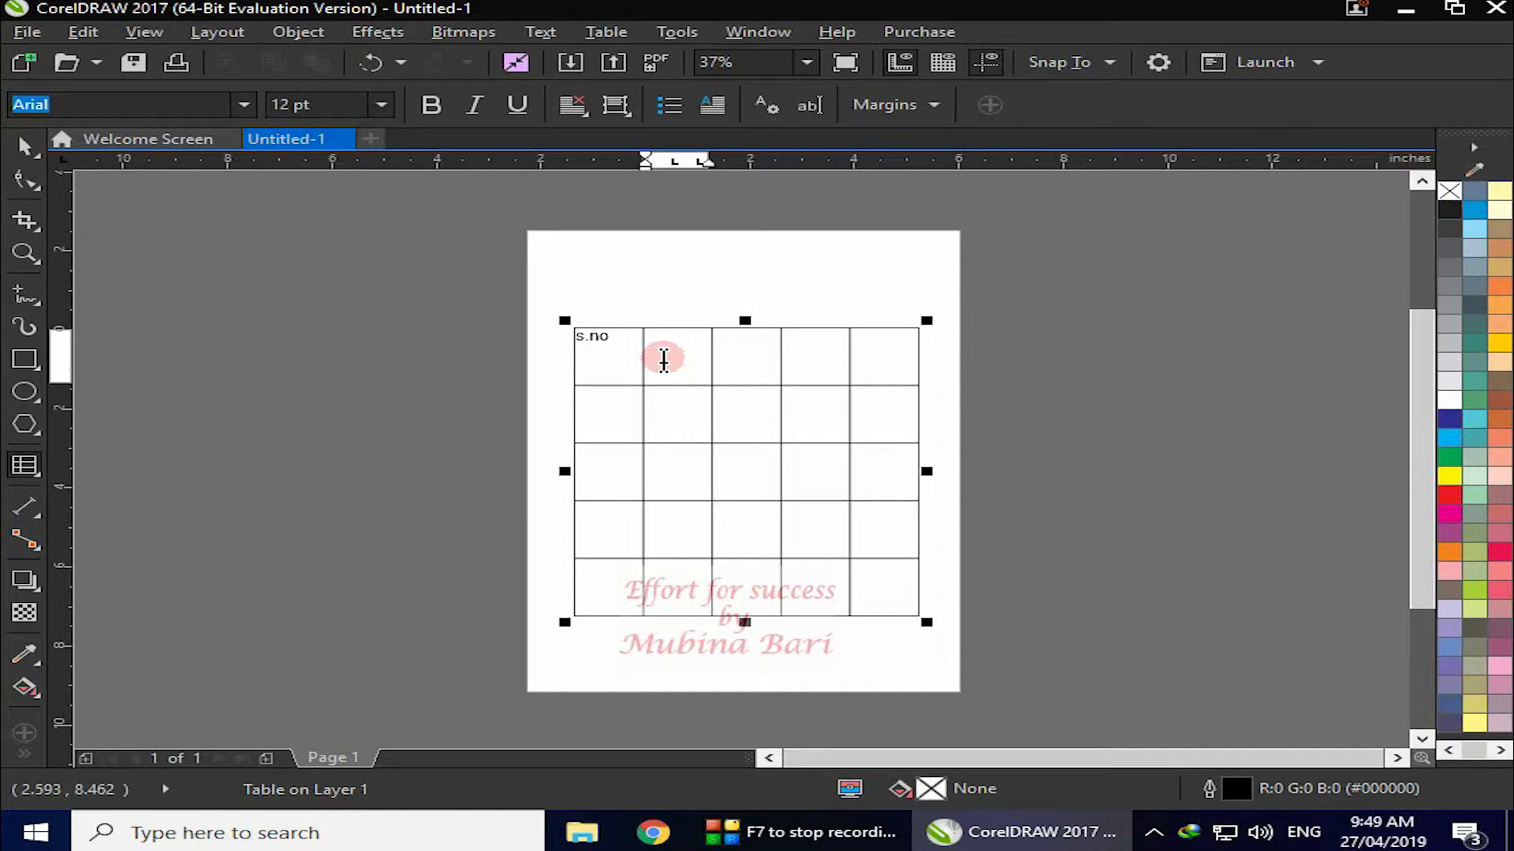
pyautogui.click(383, 104)
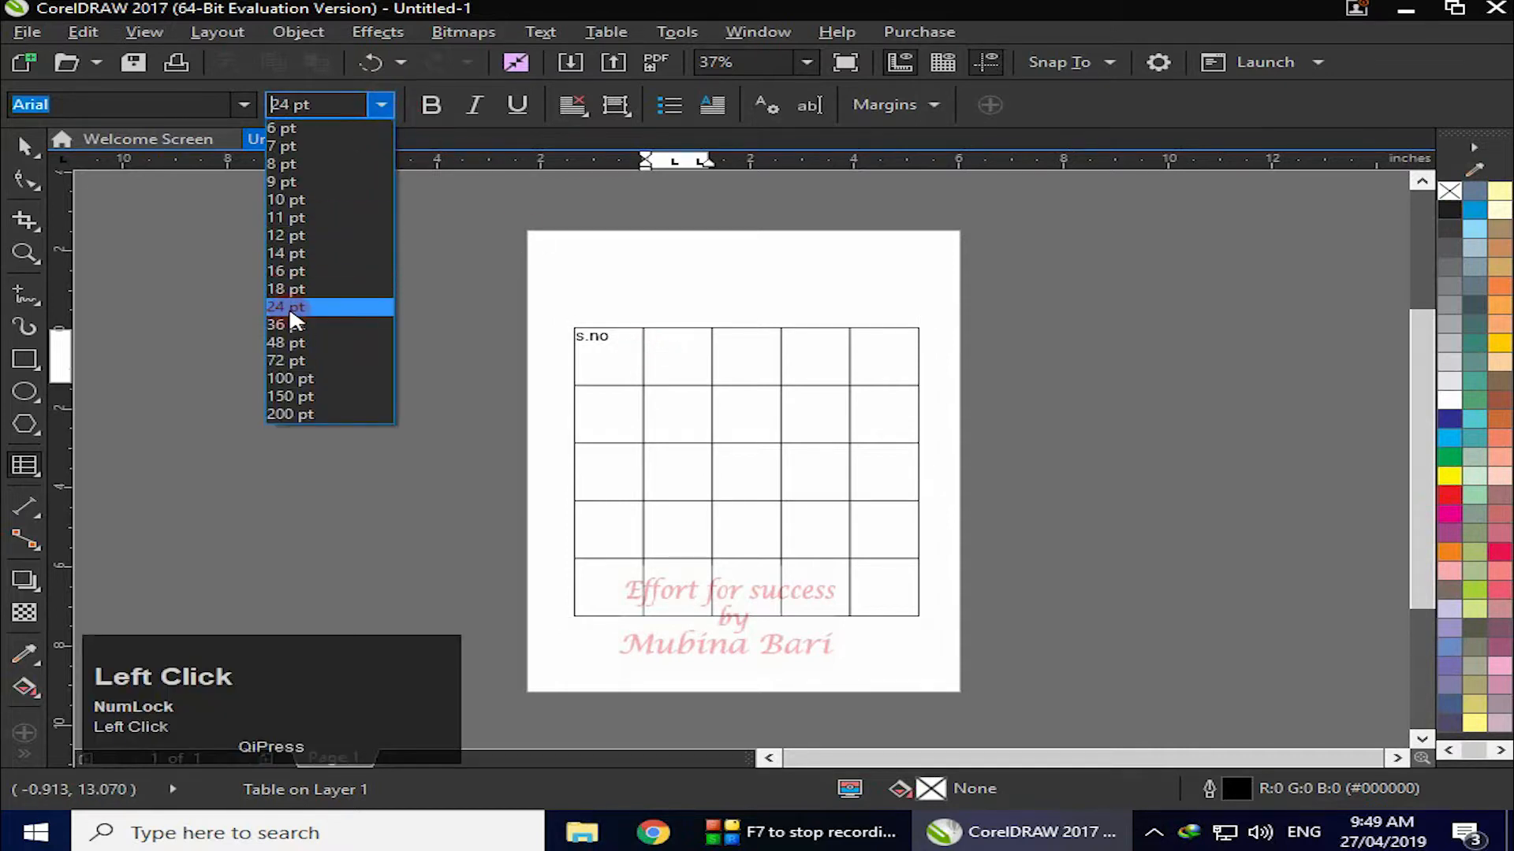
pyautogui.click(291, 313)
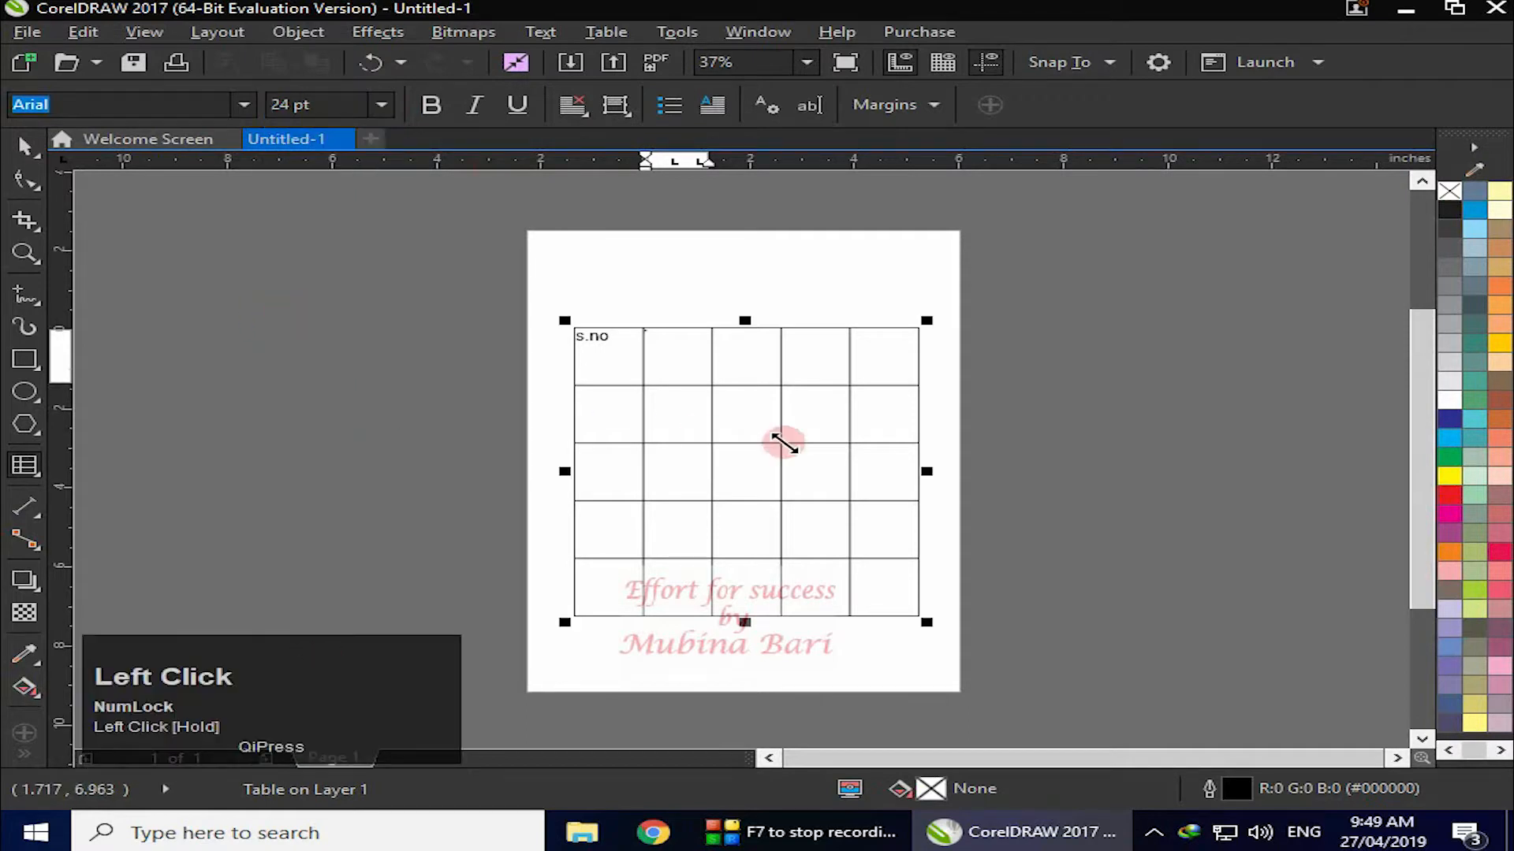
pyautogui.click(690, 358)
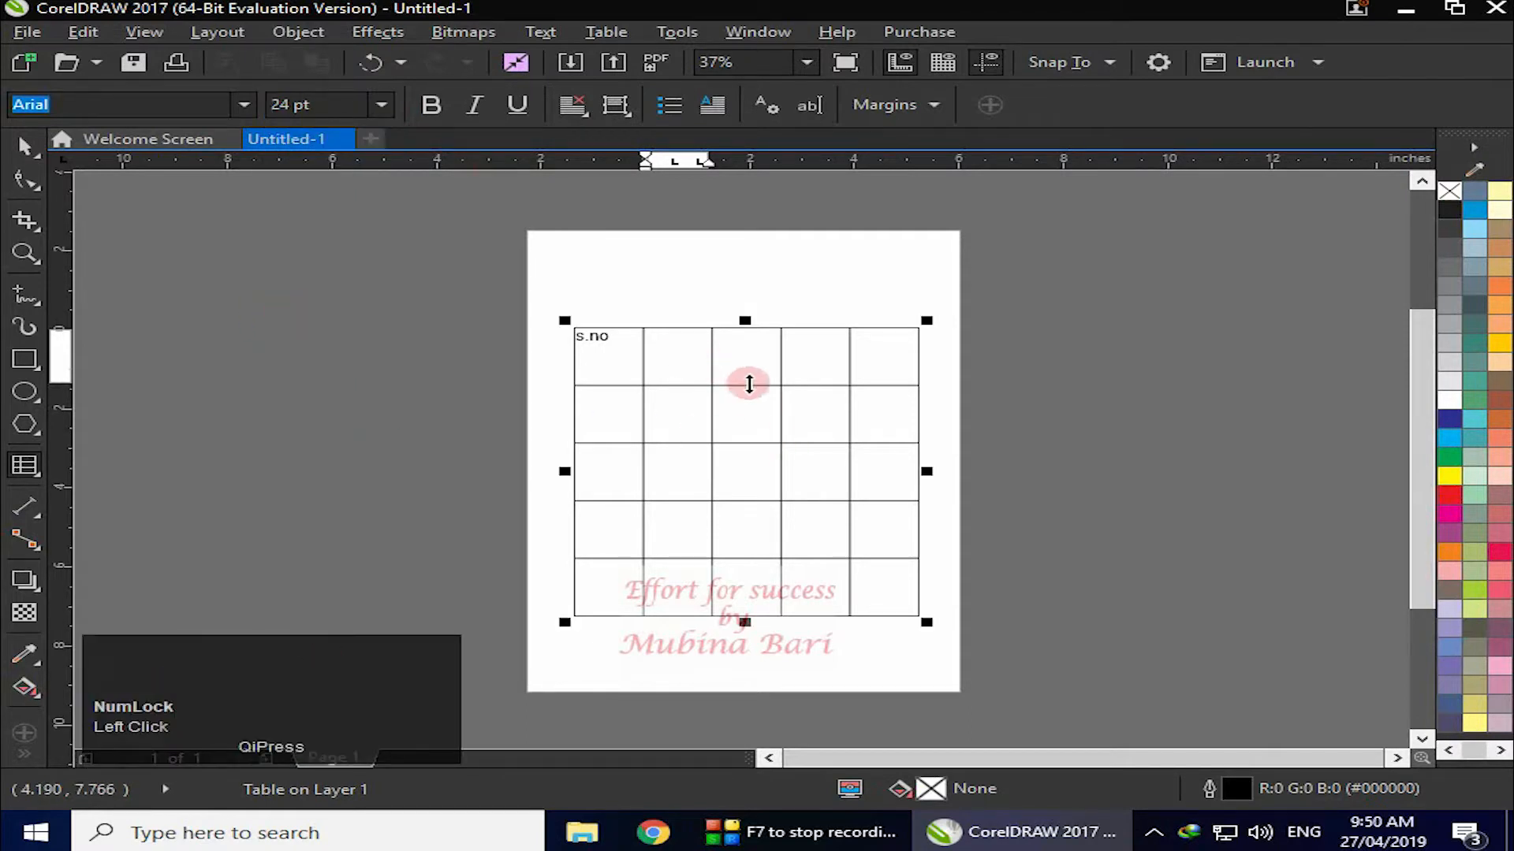
pyautogui.write('name')
# Step: Enter the headings "father name" and "class name with section" in the third and fourth cells of the first row
pyautogui.click(731, 345)
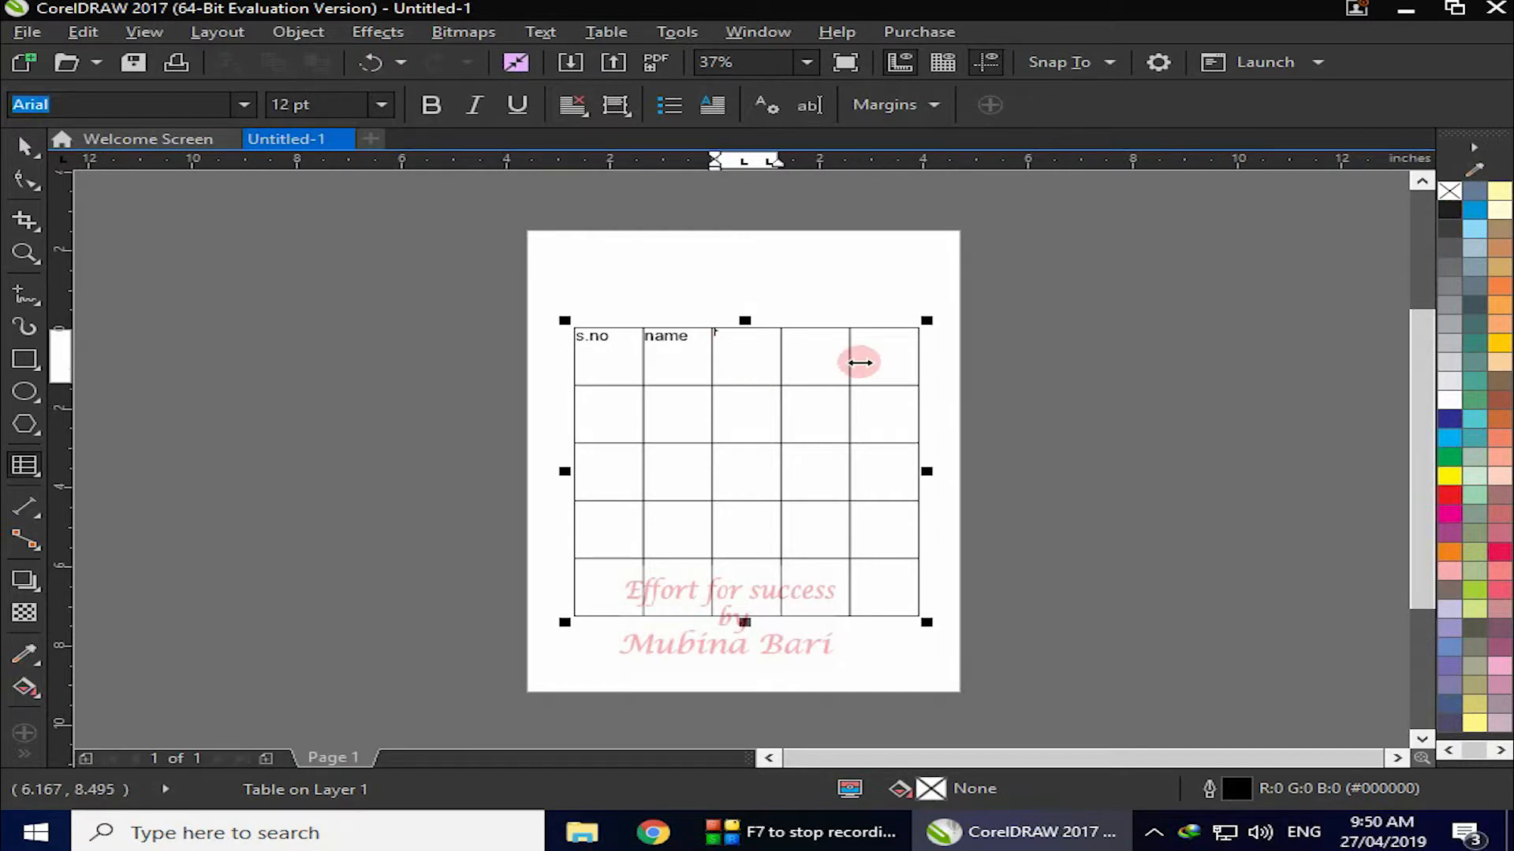
pyautogui.write('fat')
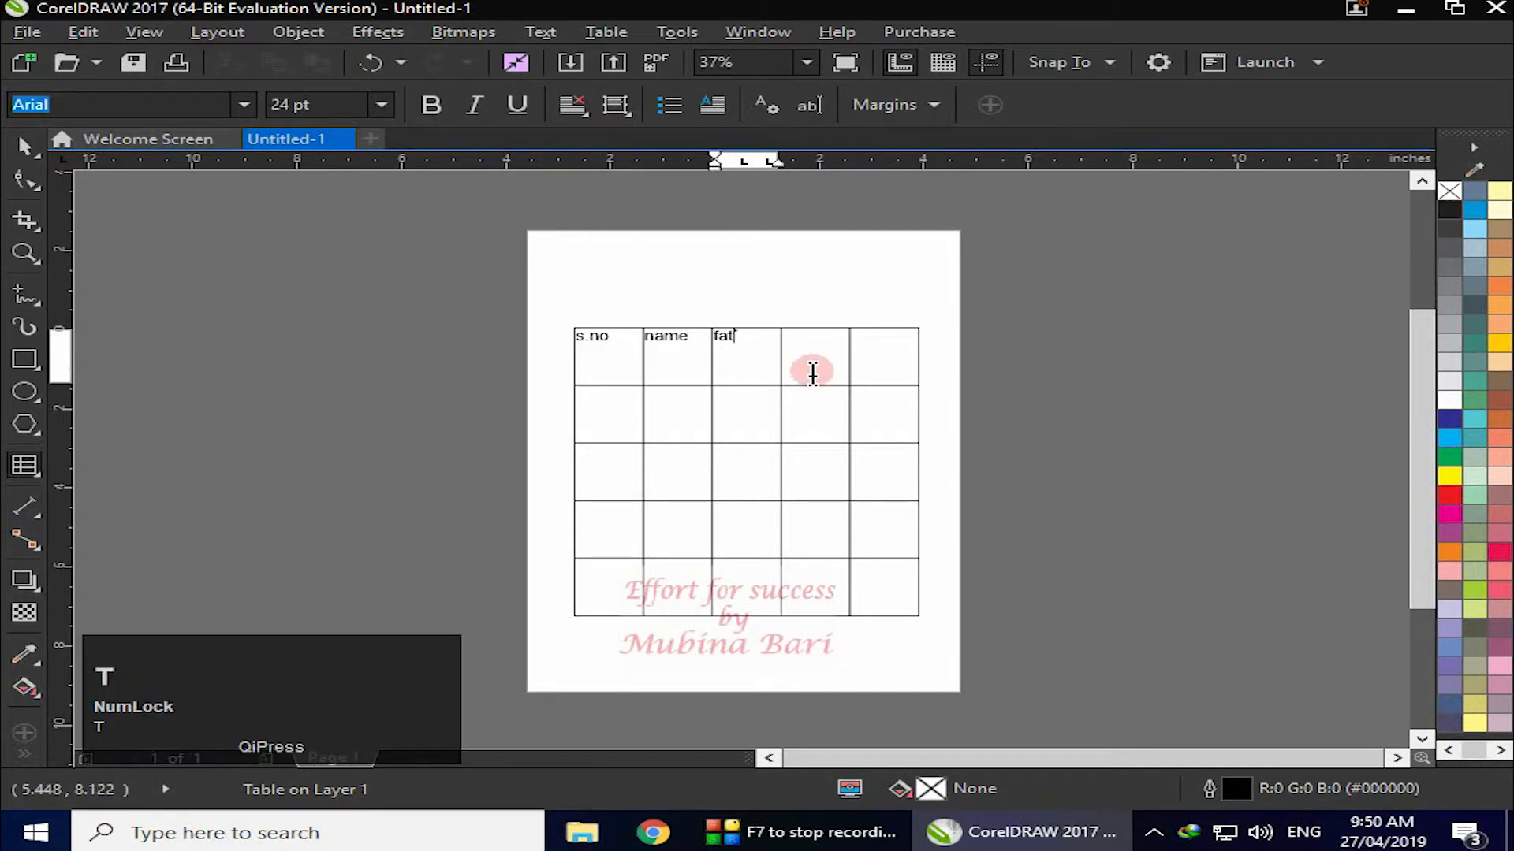
pyautogui.write('her')
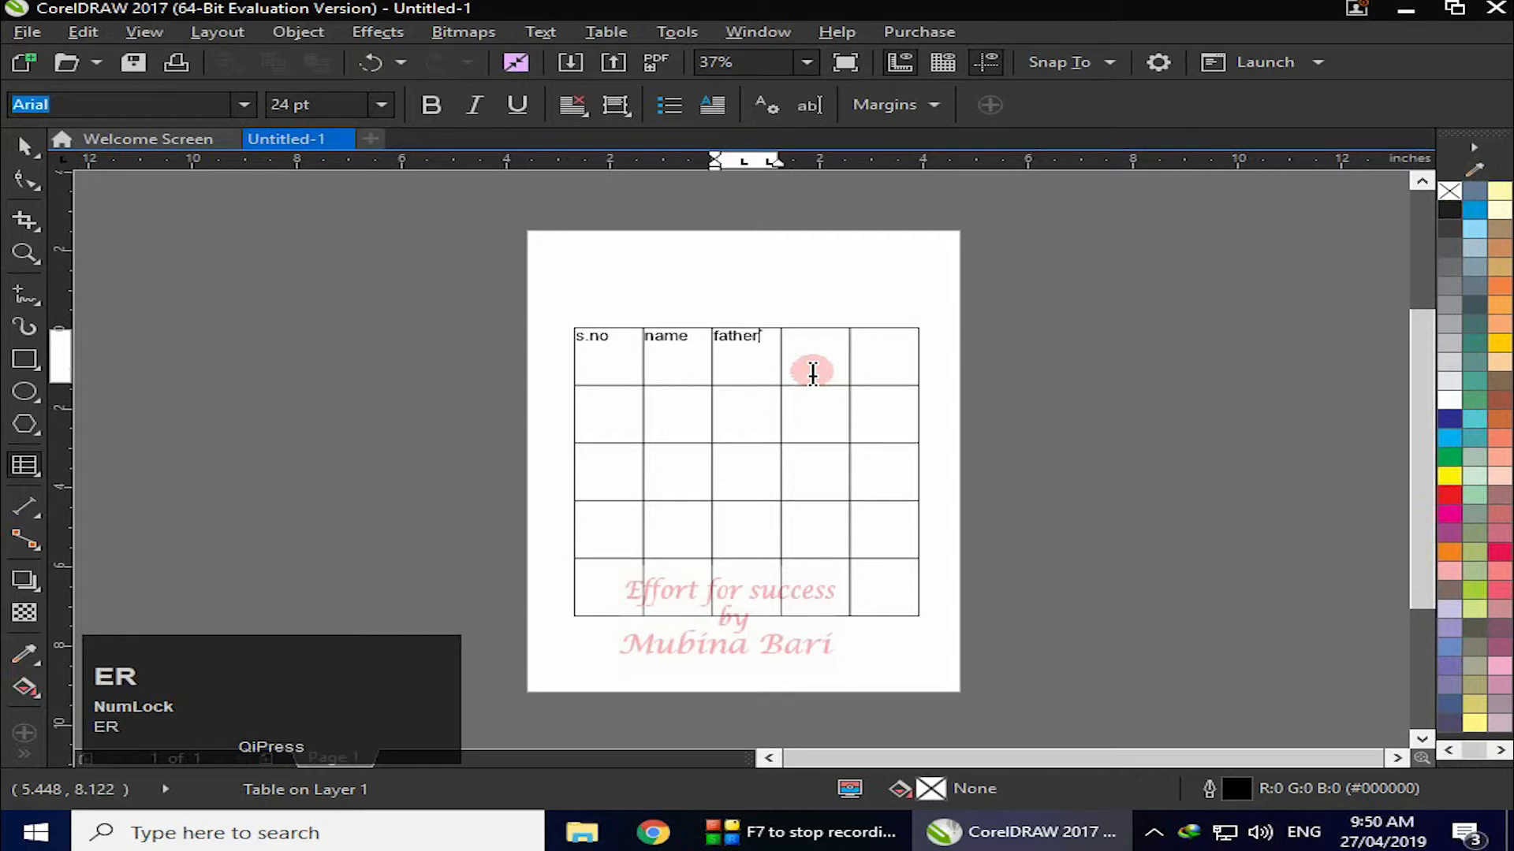
pyautogui.write(' name')
pyautogui.click(795, 342)
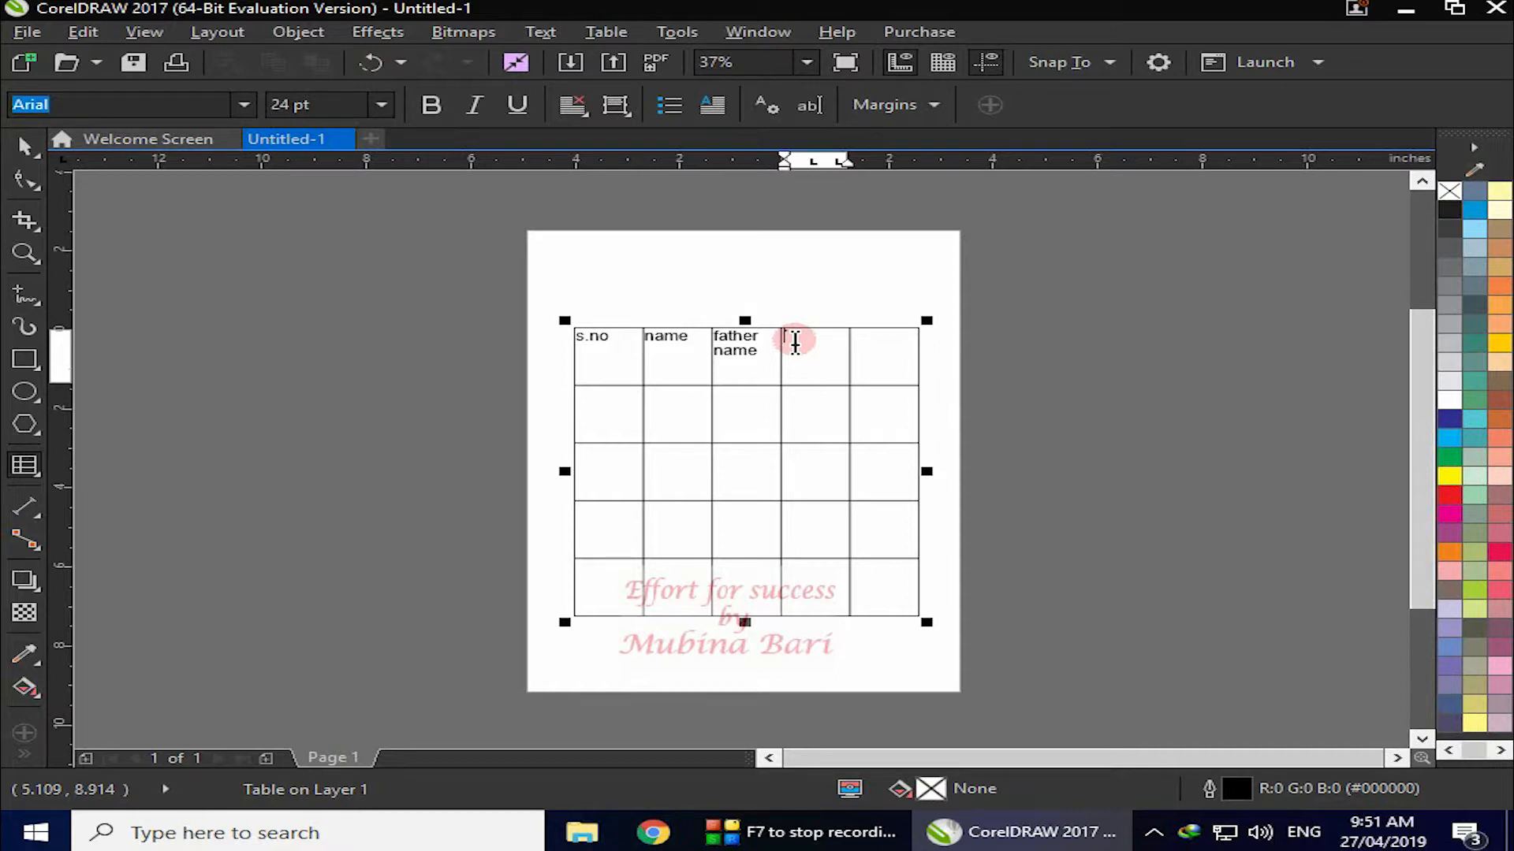
pyautogui.write('class name with section')
pyautogui.press('Escape')
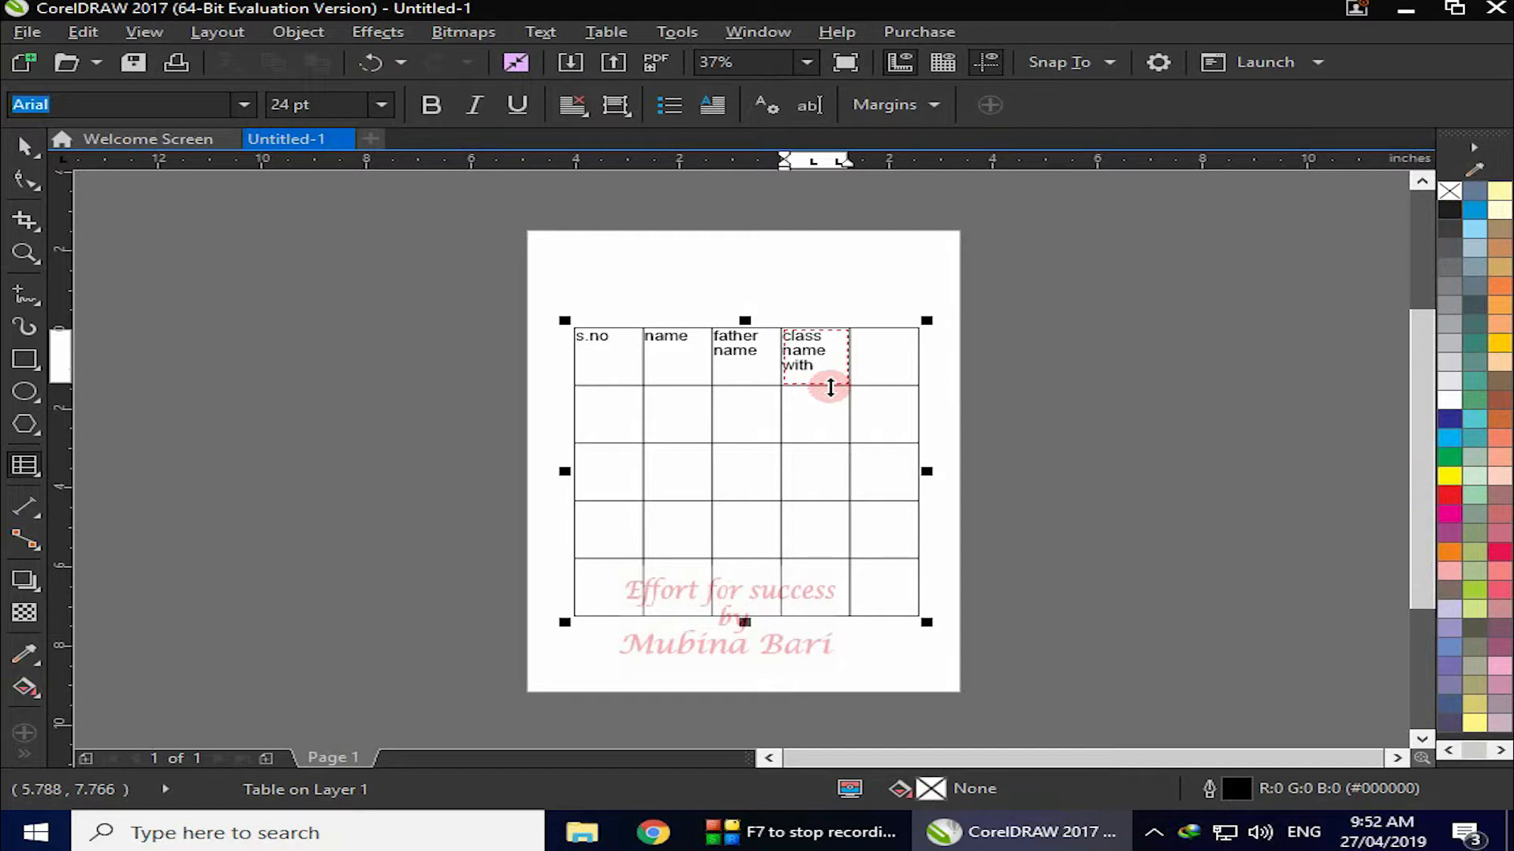
# Step: Adjust the height of the table's header row and narrow the s.no column to fit its heading
pyautogui.moveTo(830, 387); pyautogui.dragTo(827, 413)
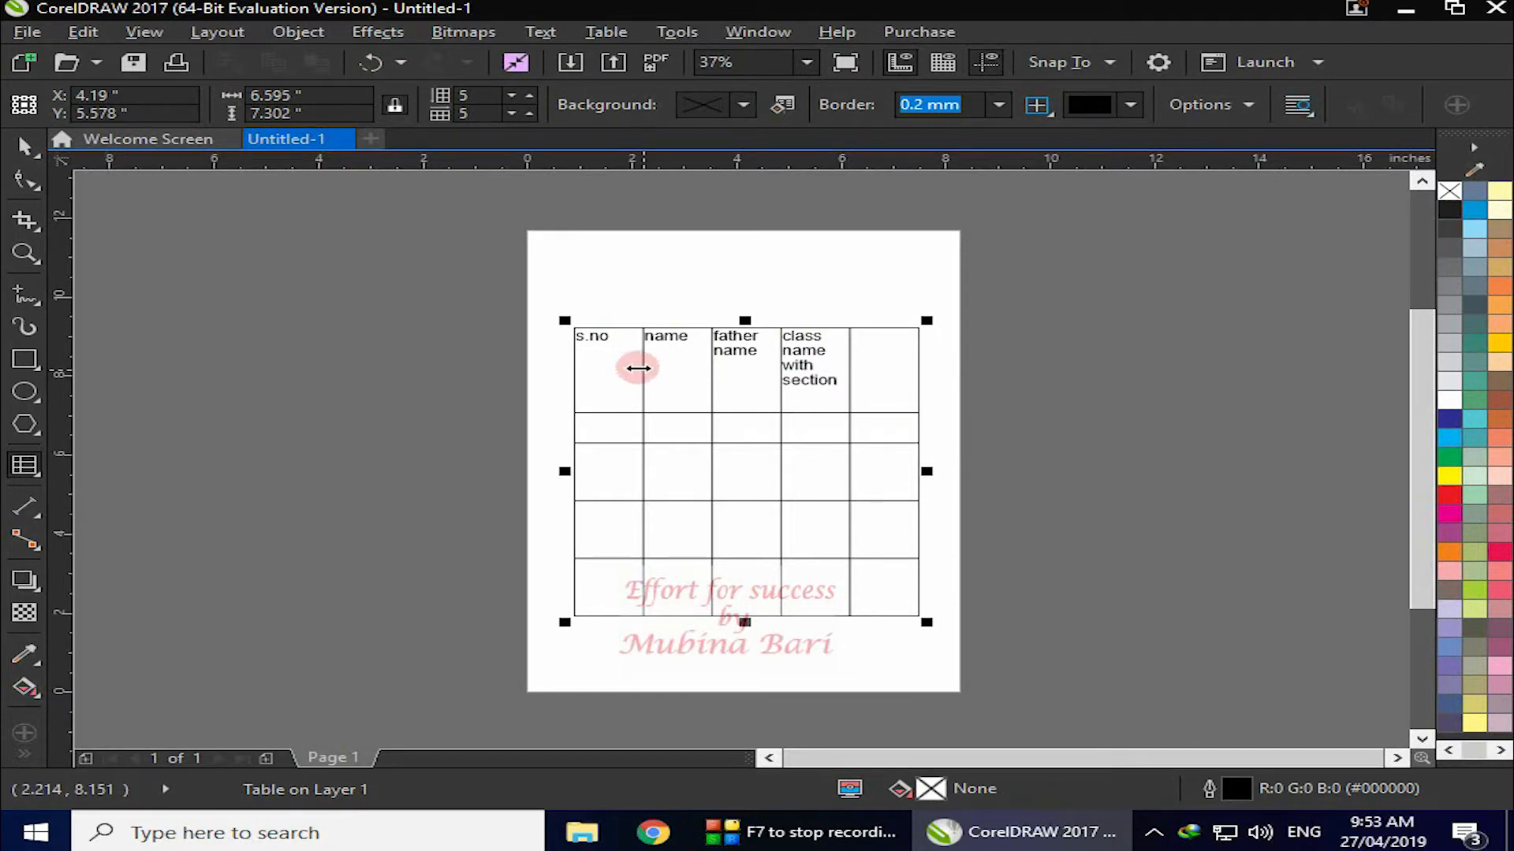
pyautogui.moveTo(641, 367); pyautogui.dragTo(615, 365)
pyautogui.moveTo(791, 410); pyautogui.dragTo(804, 387)
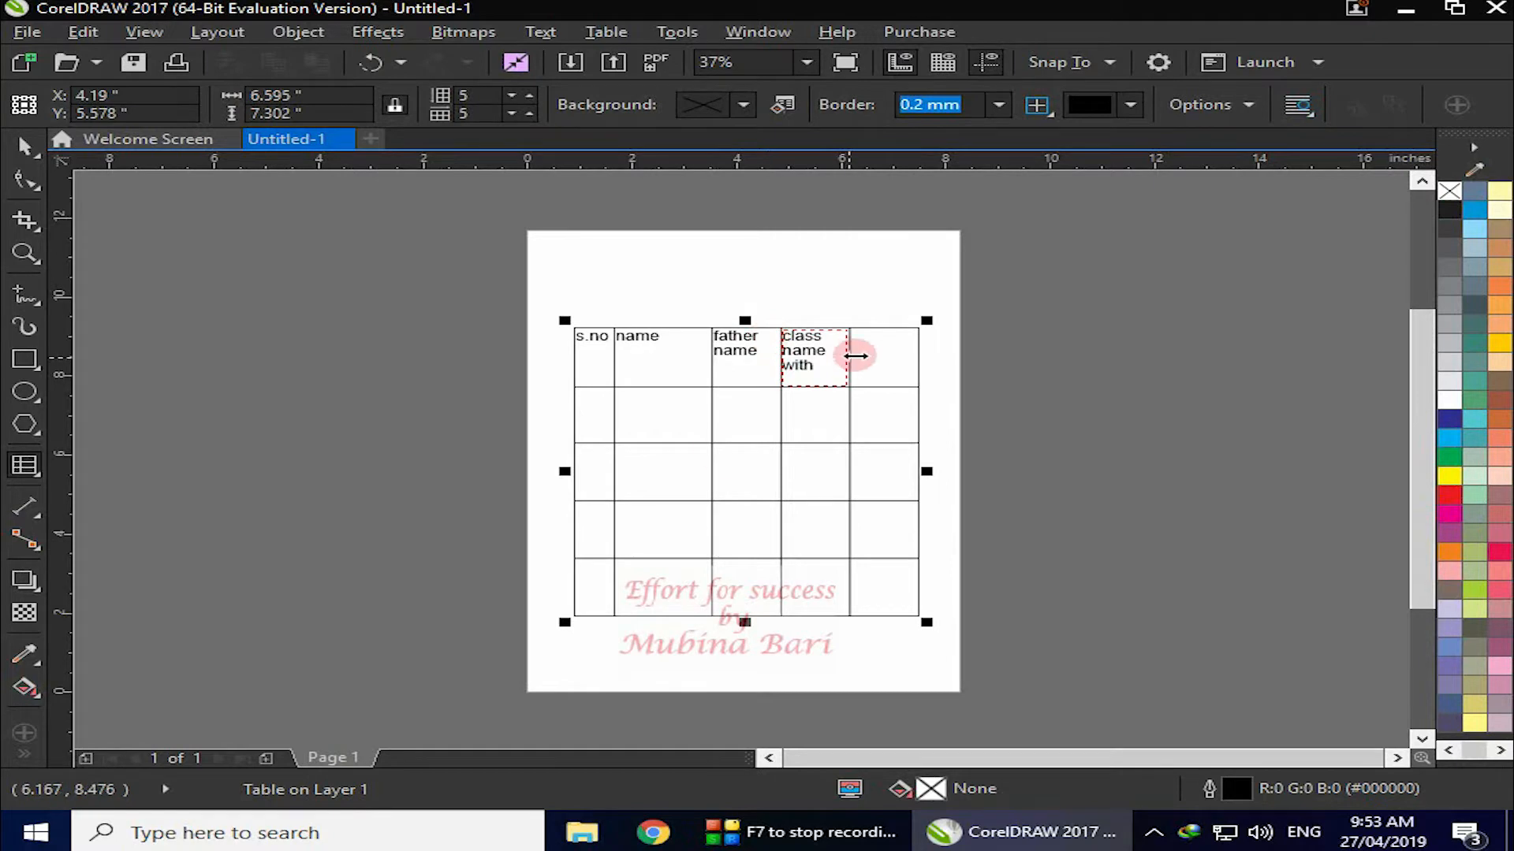
pyautogui.click(861, 339)
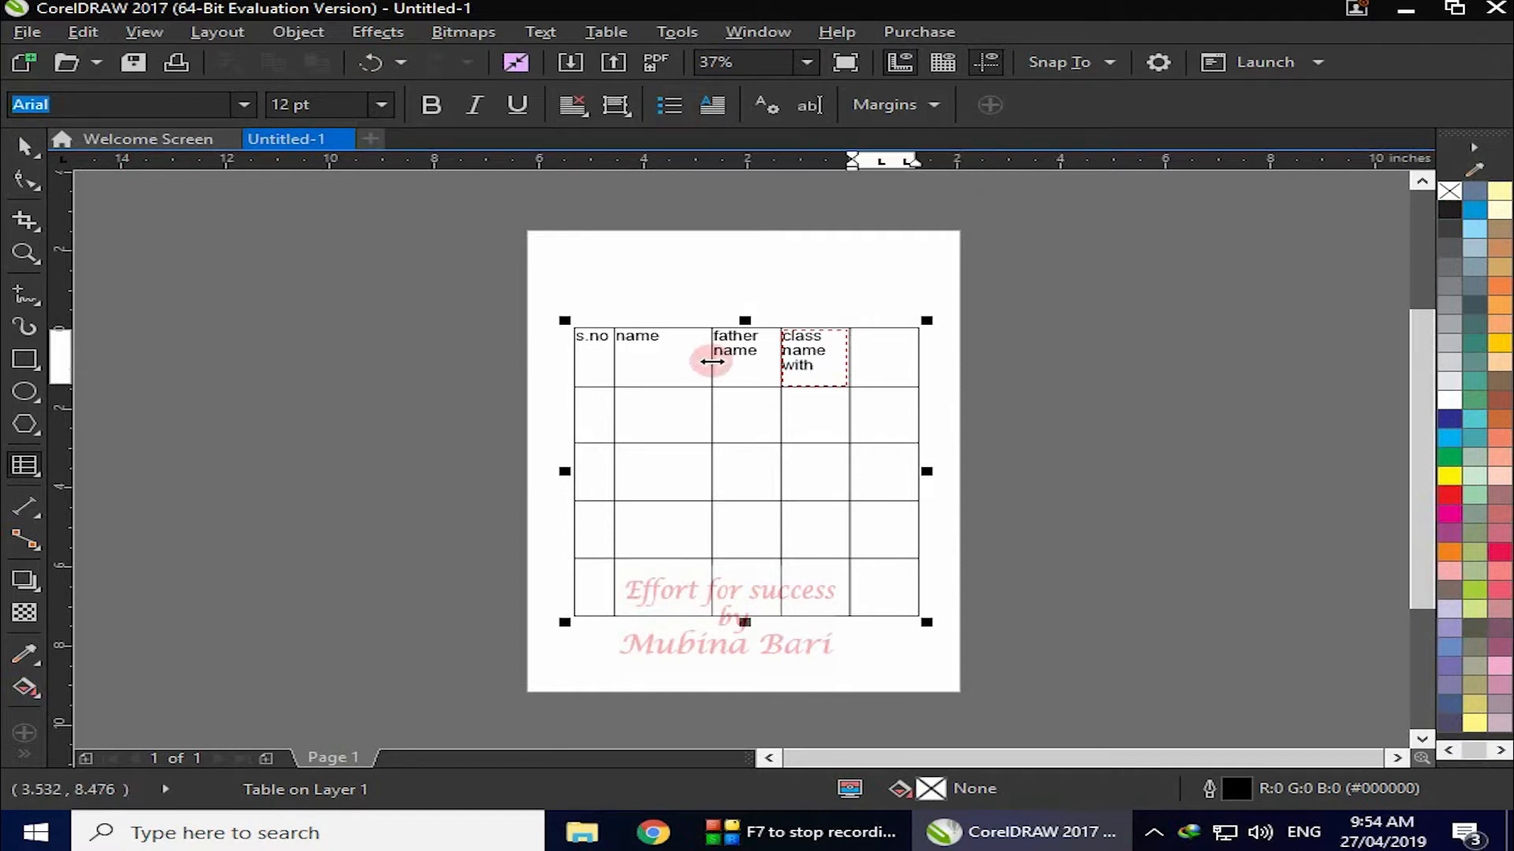
pyautogui.click(670, 276)
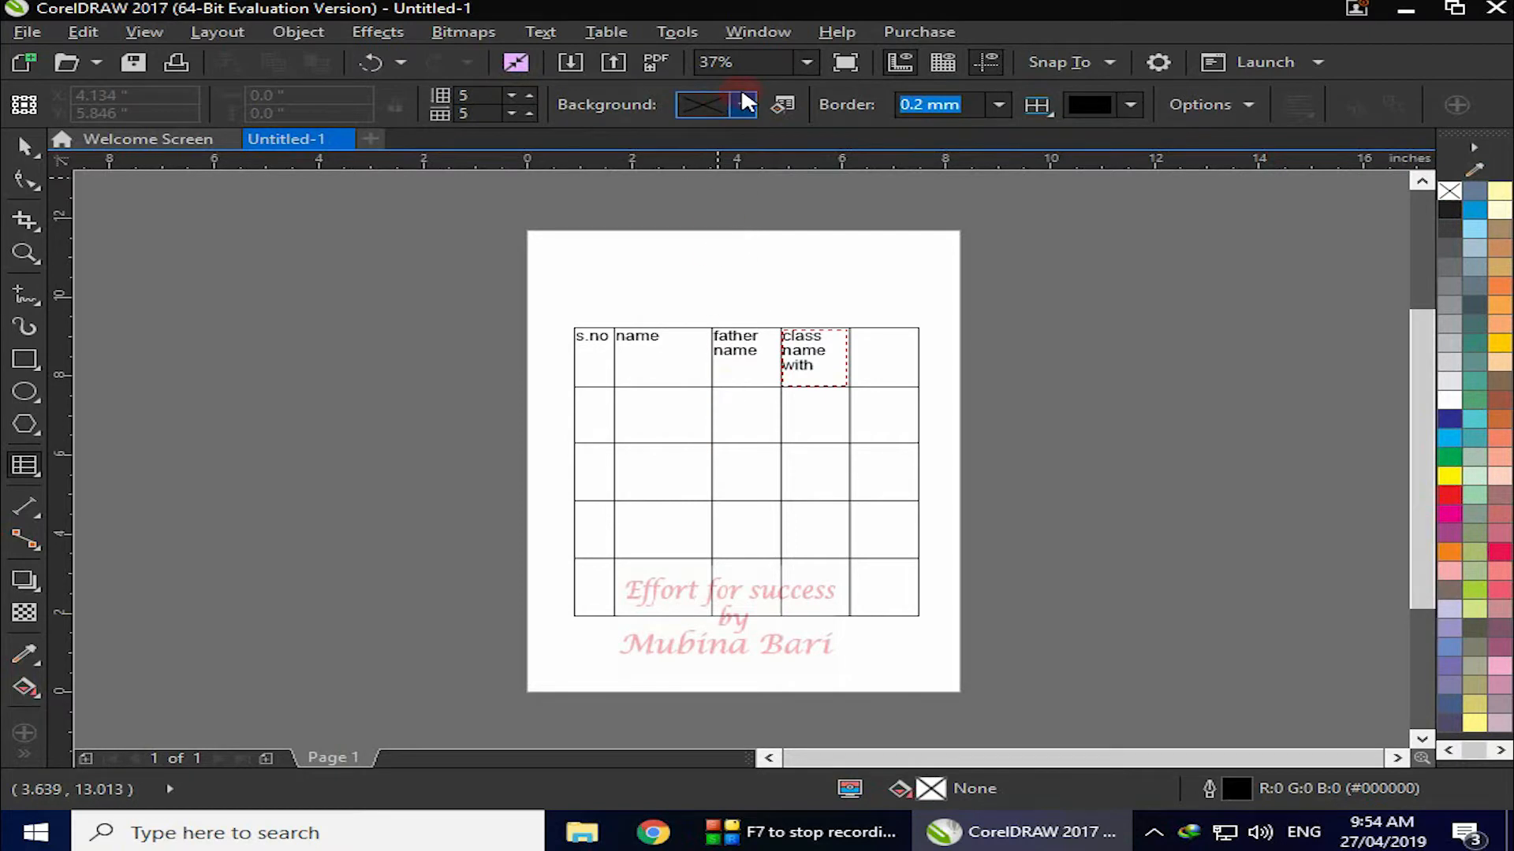
# Step: Select the whole table and set its background to the light orange colour #FADAA0
pyautogui.click(26, 145)
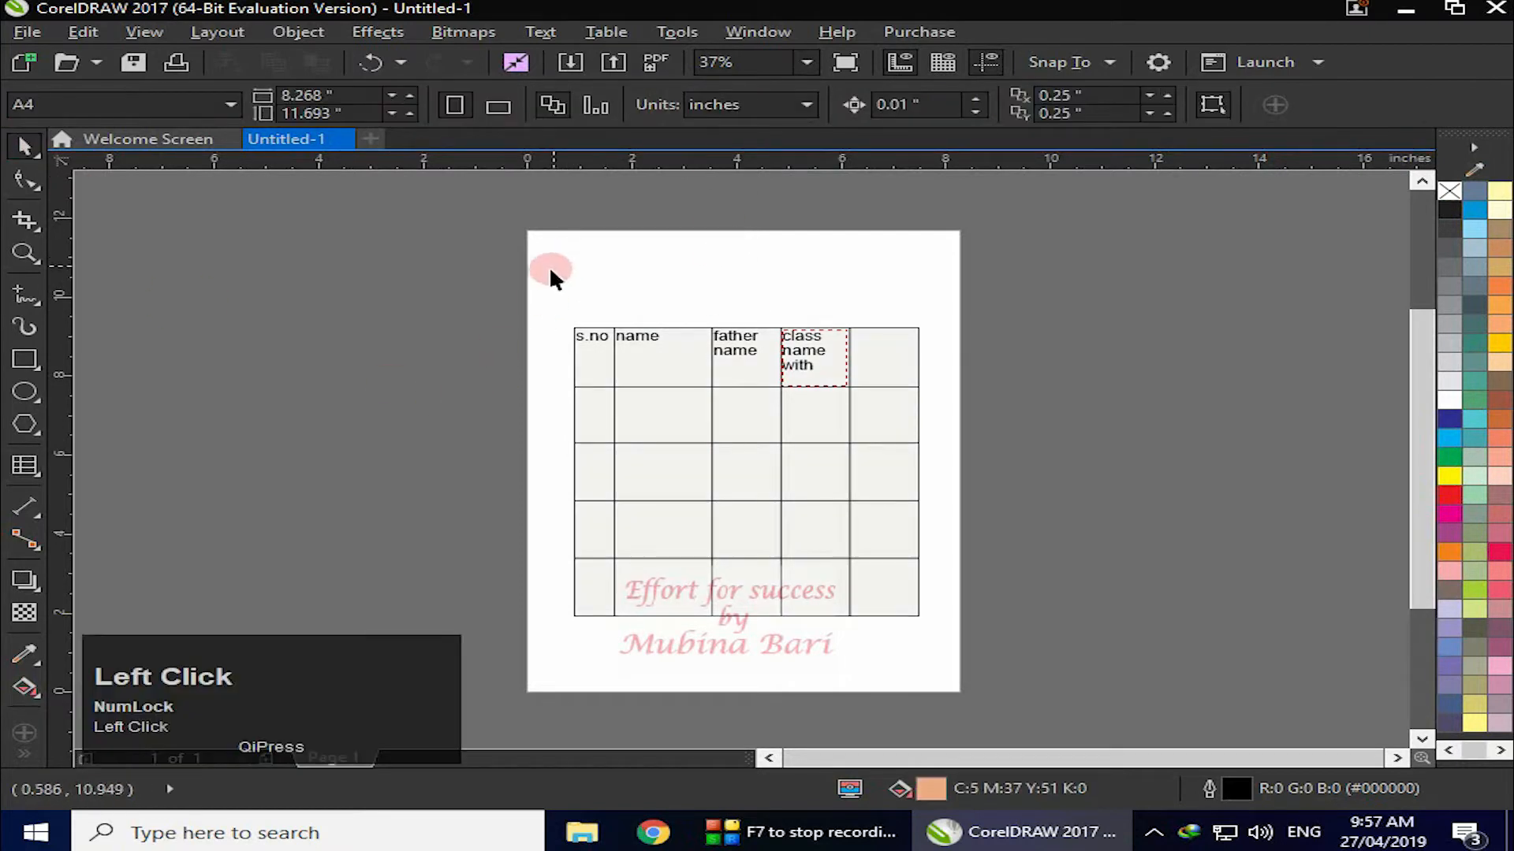
pyautogui.moveTo(542, 299); pyautogui.dragTo(976, 653)
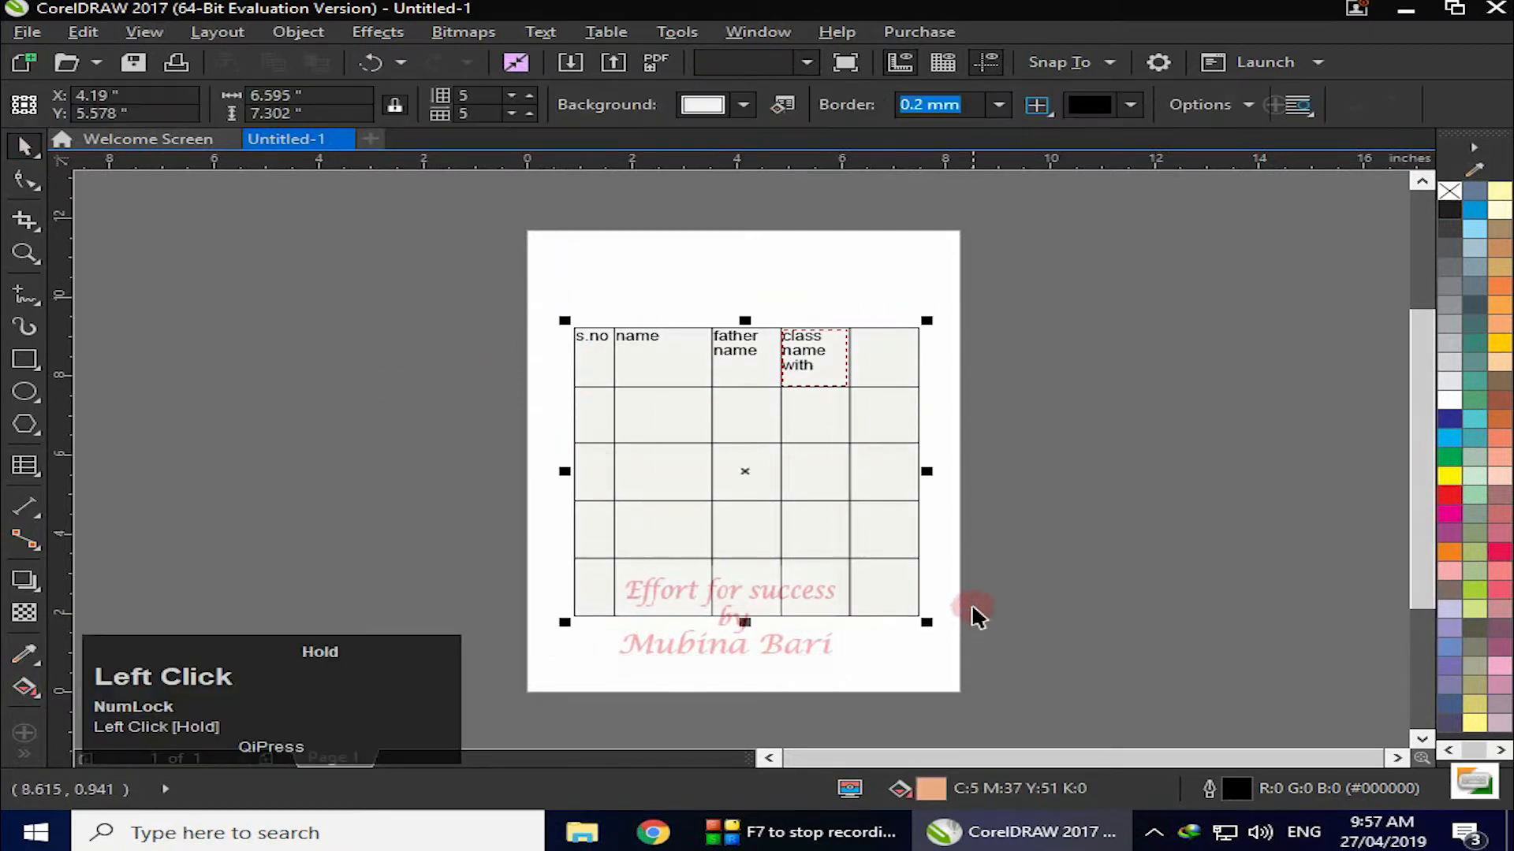
pyautogui.click(741, 106)
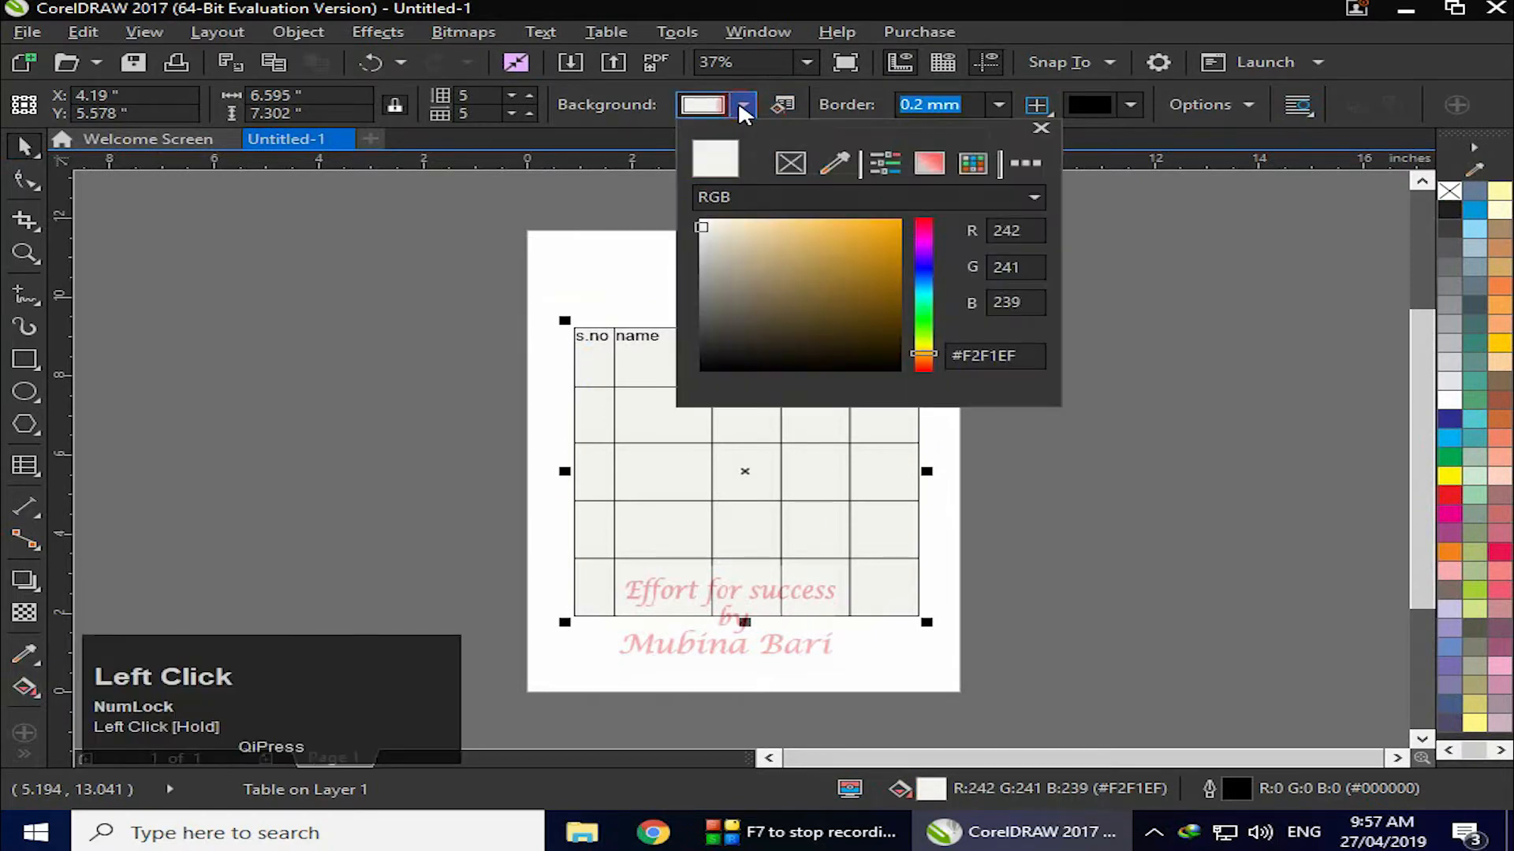
pyautogui.click(924, 330)
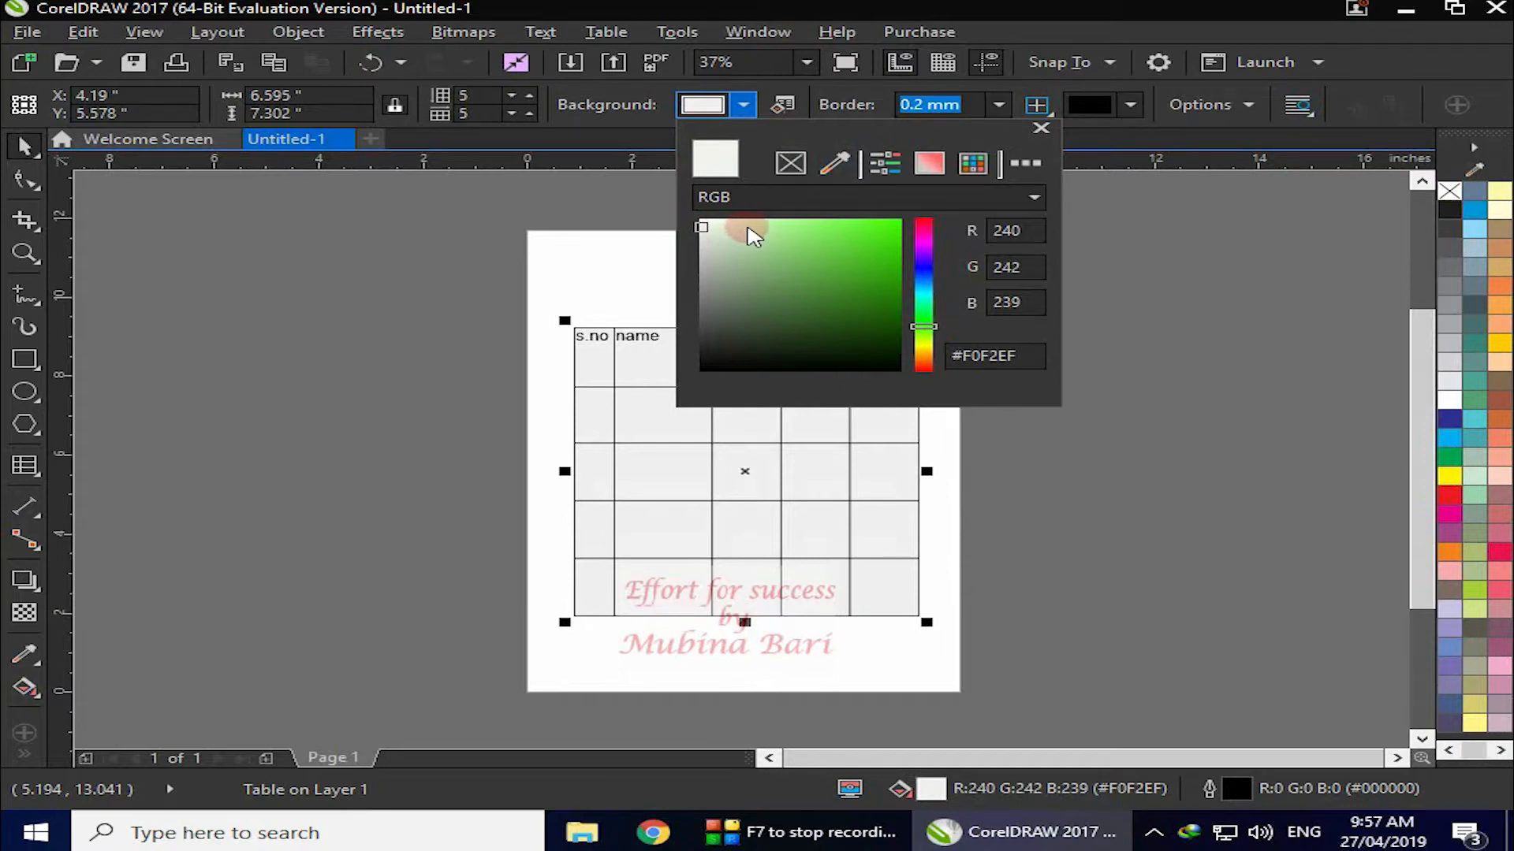
pyautogui.click(751, 230)
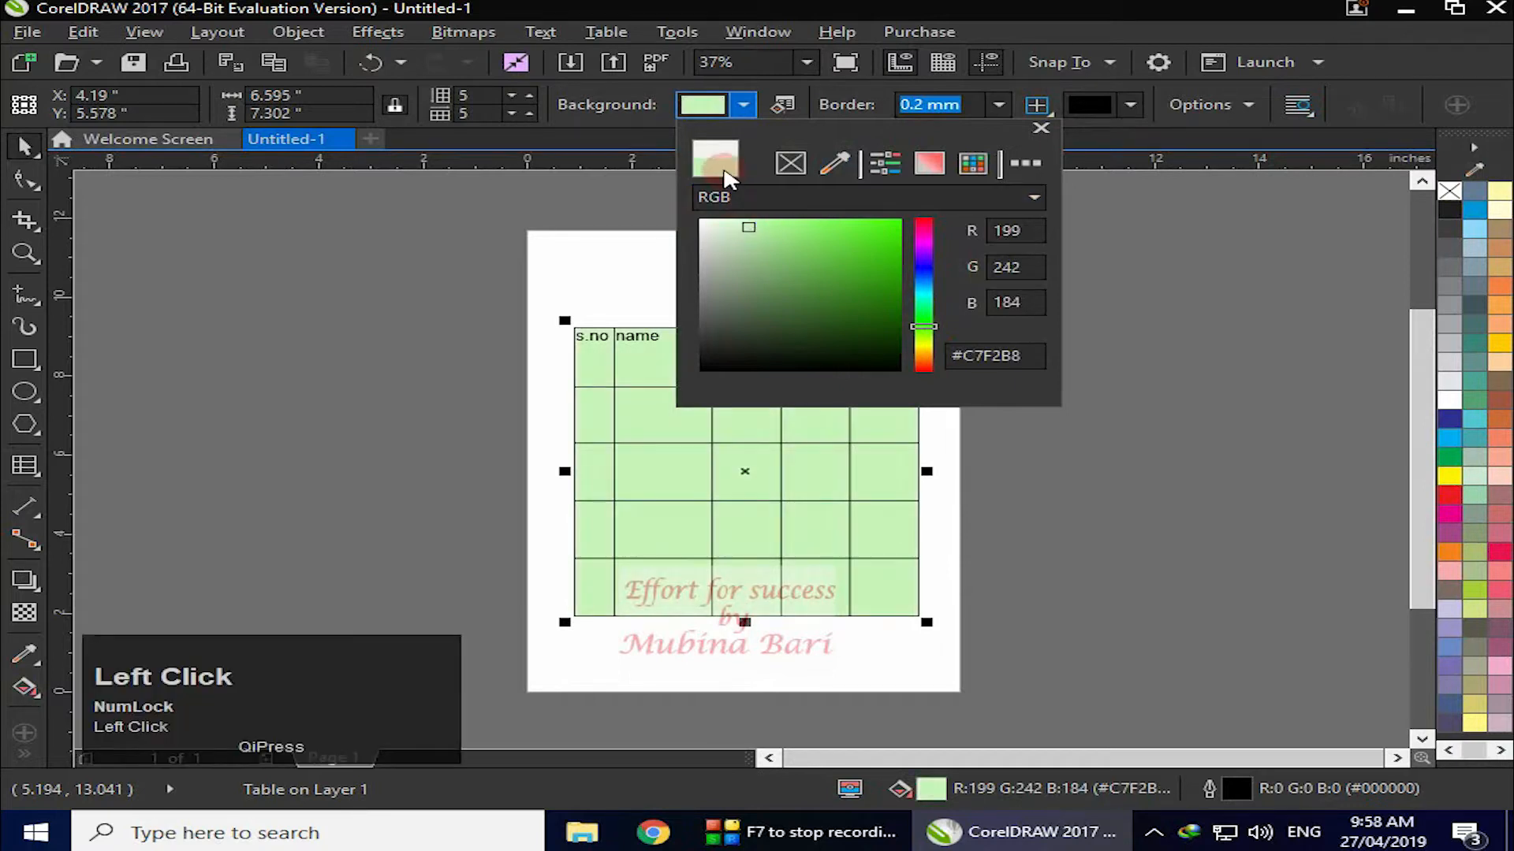
pyautogui.moveTo(922, 328); pyautogui.dragTo(931, 355)
pyautogui.click(851, 259)
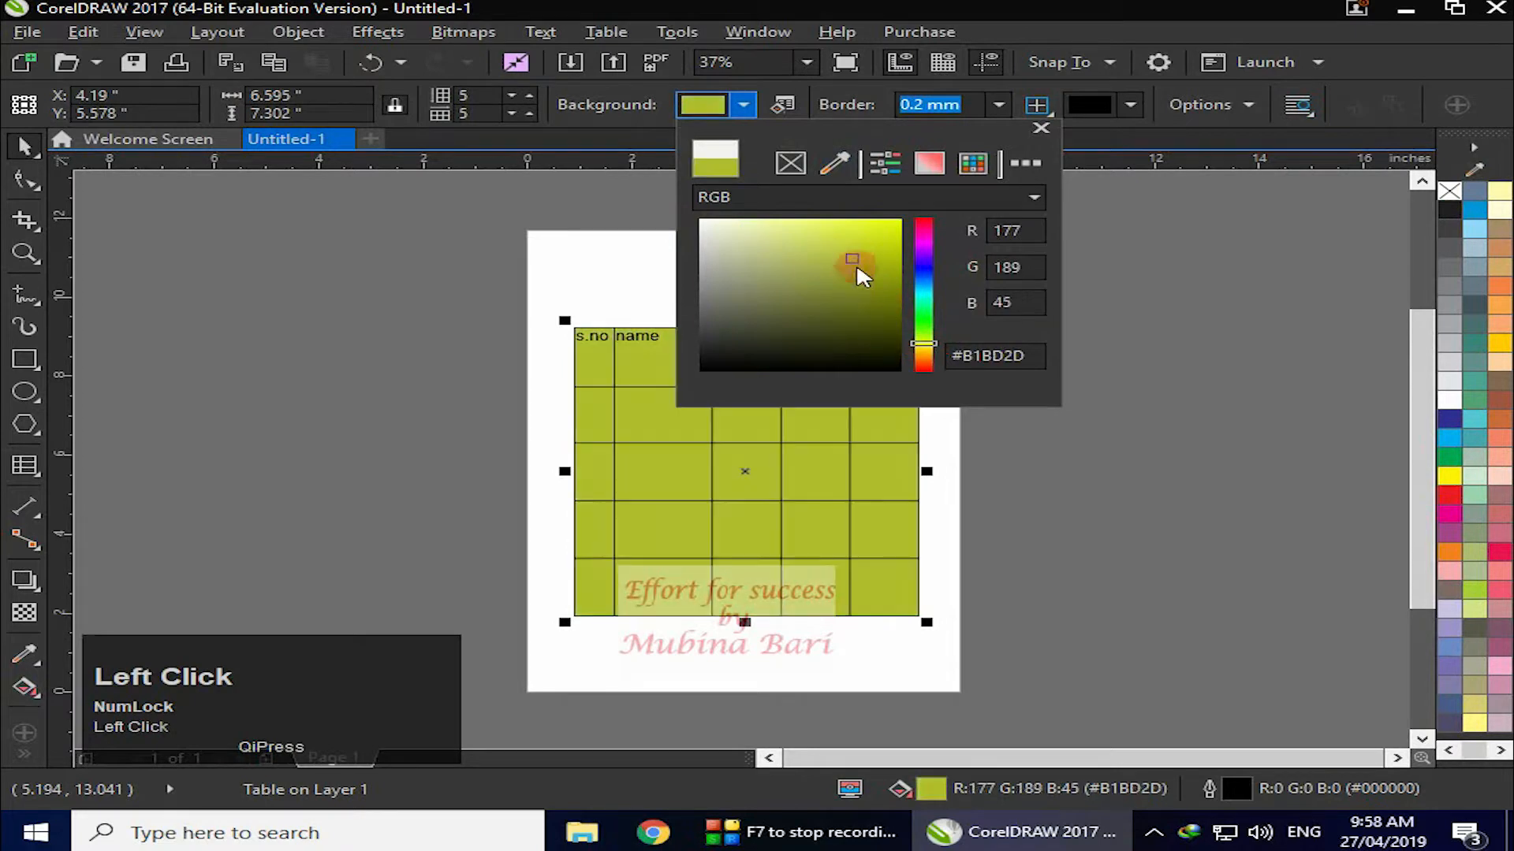
pyautogui.click(924, 358)
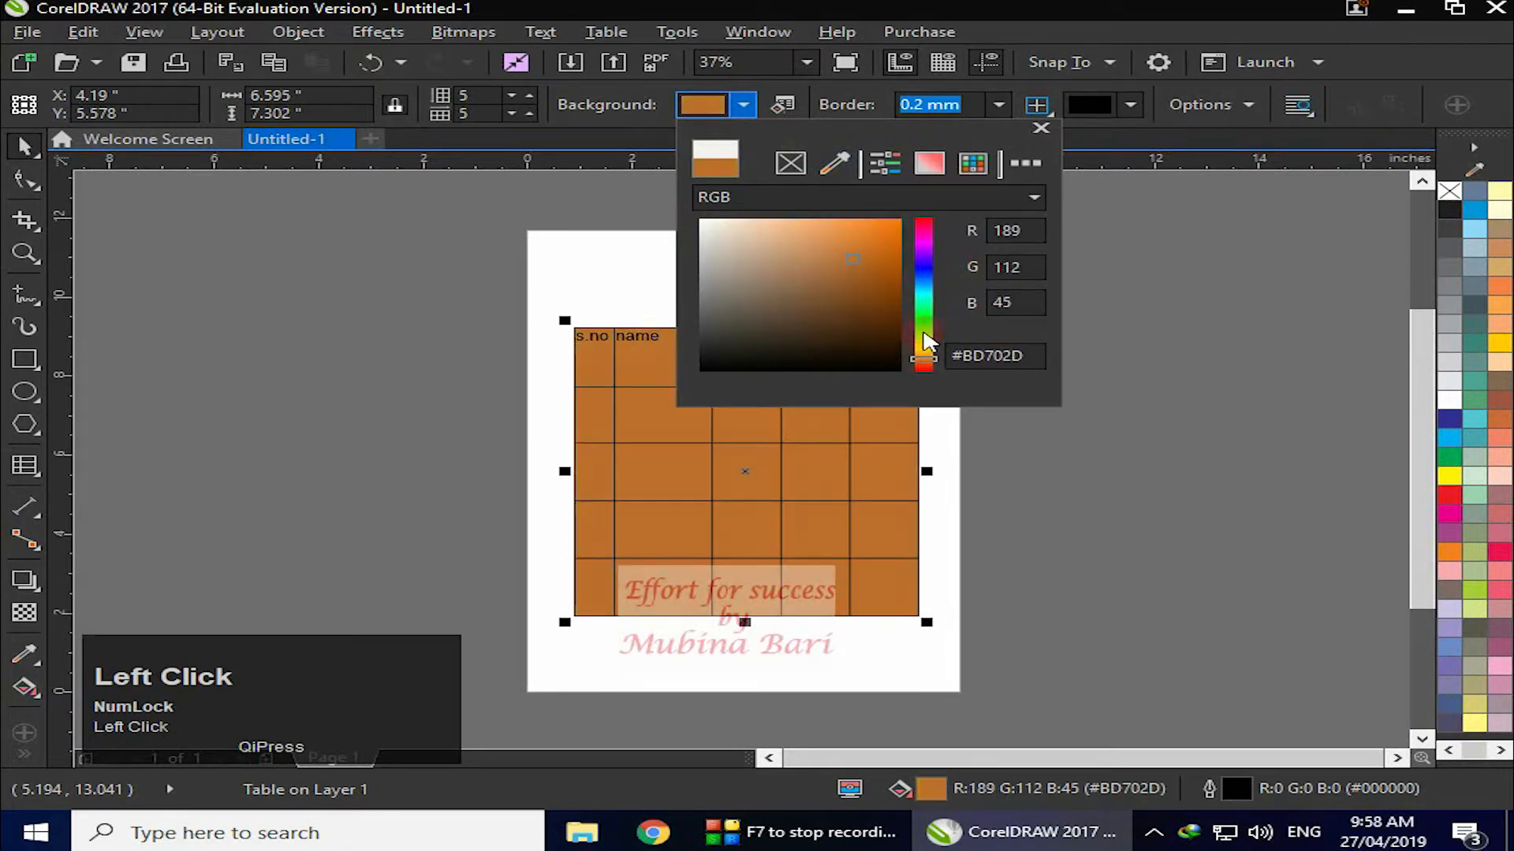
pyautogui.click(924, 355)
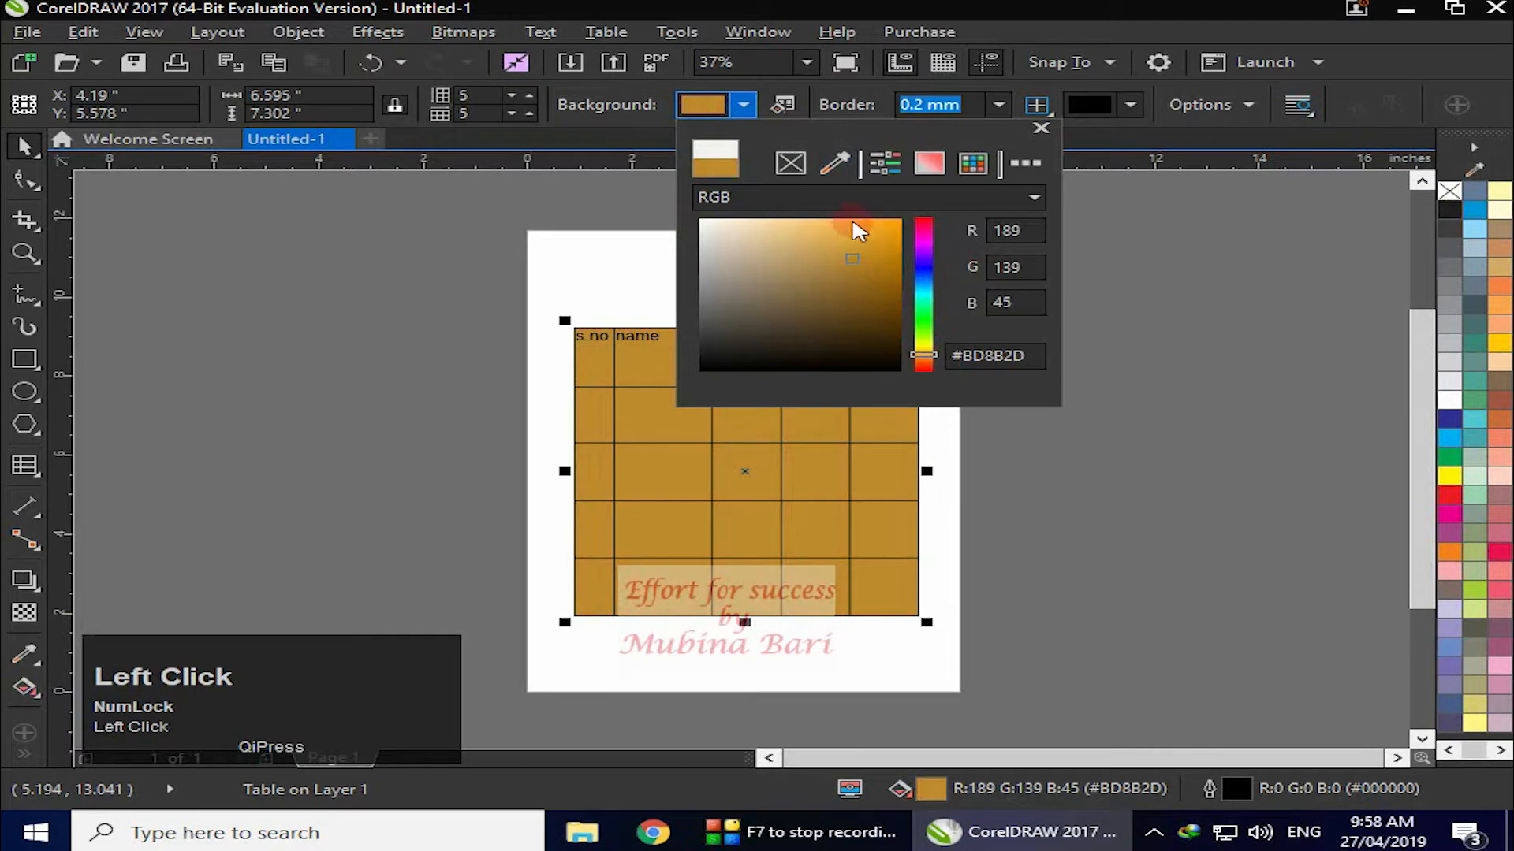
pyautogui.click(813, 234)
pyautogui.click(804, 235)
pyautogui.click(773, 223)
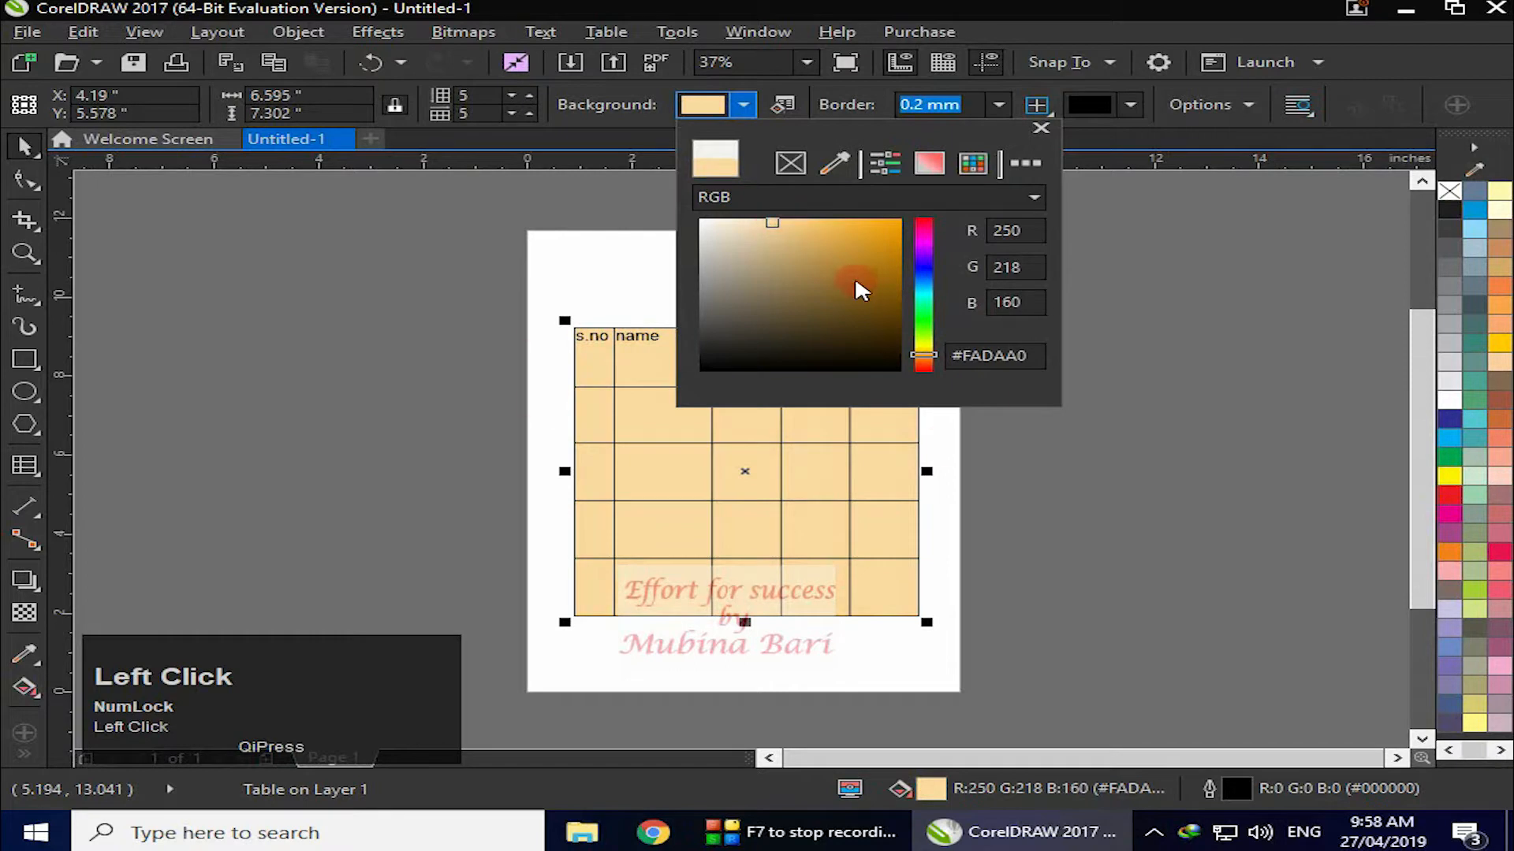
pyautogui.click(1039, 131)
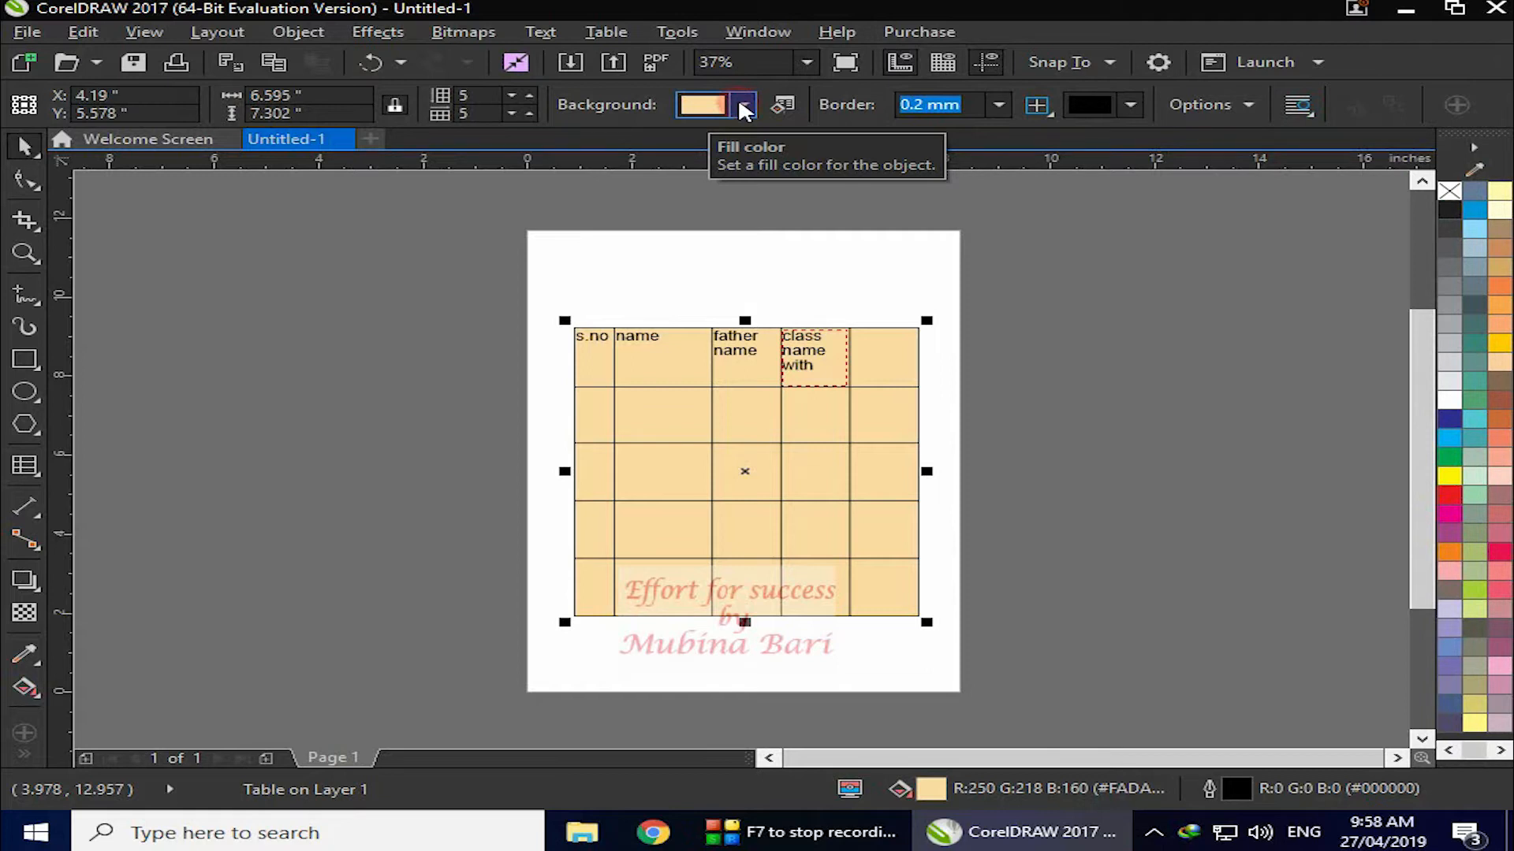
# Step: Try a fountain fill and a Retro Circles vector pattern as the table's background, and browse the available pattern fills
pyautogui.click(784, 105)
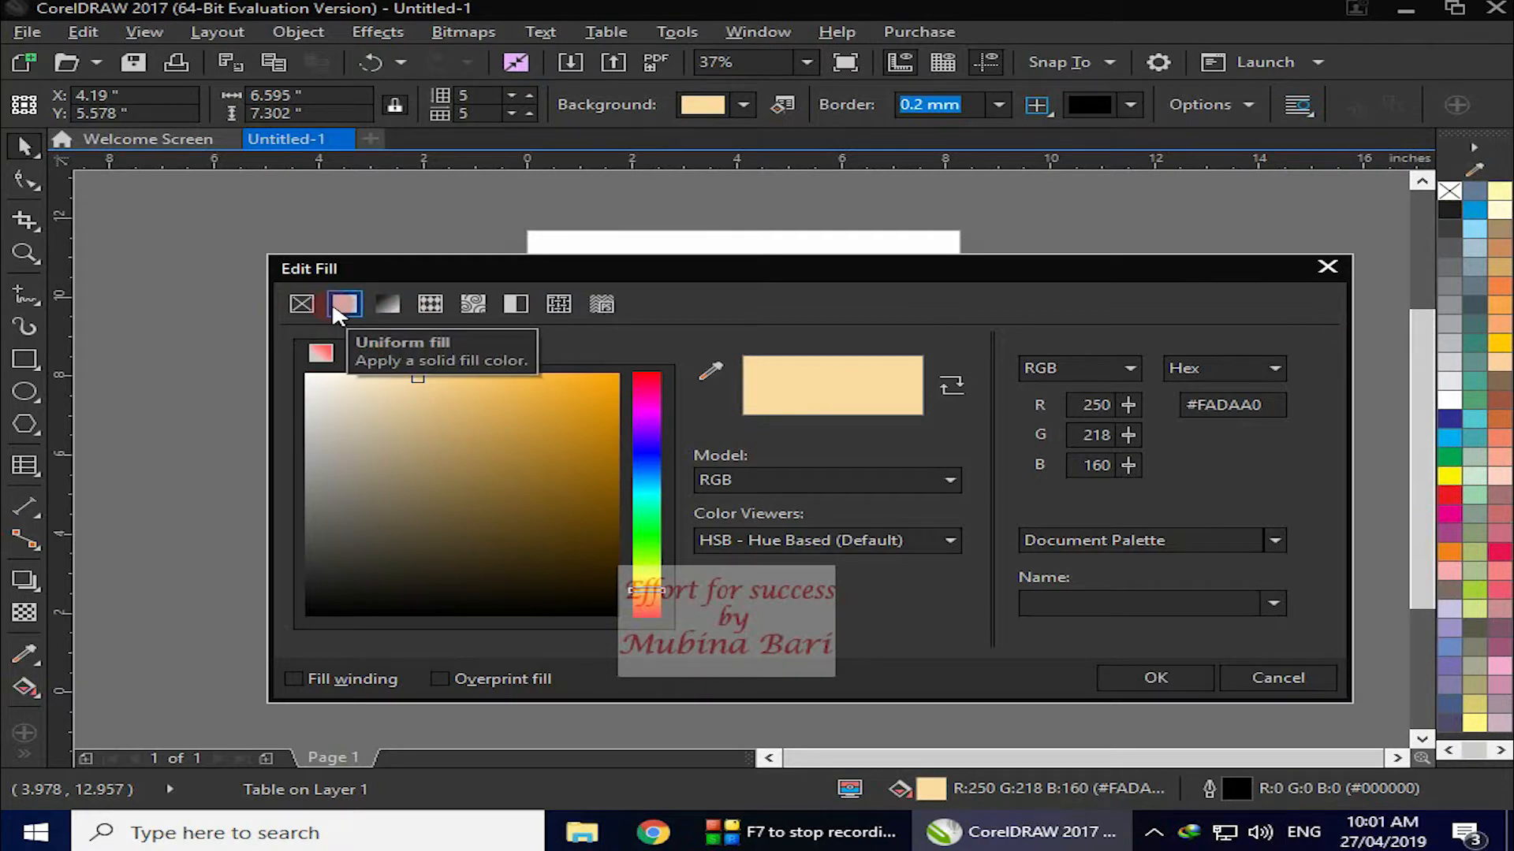
pyautogui.click(393, 306)
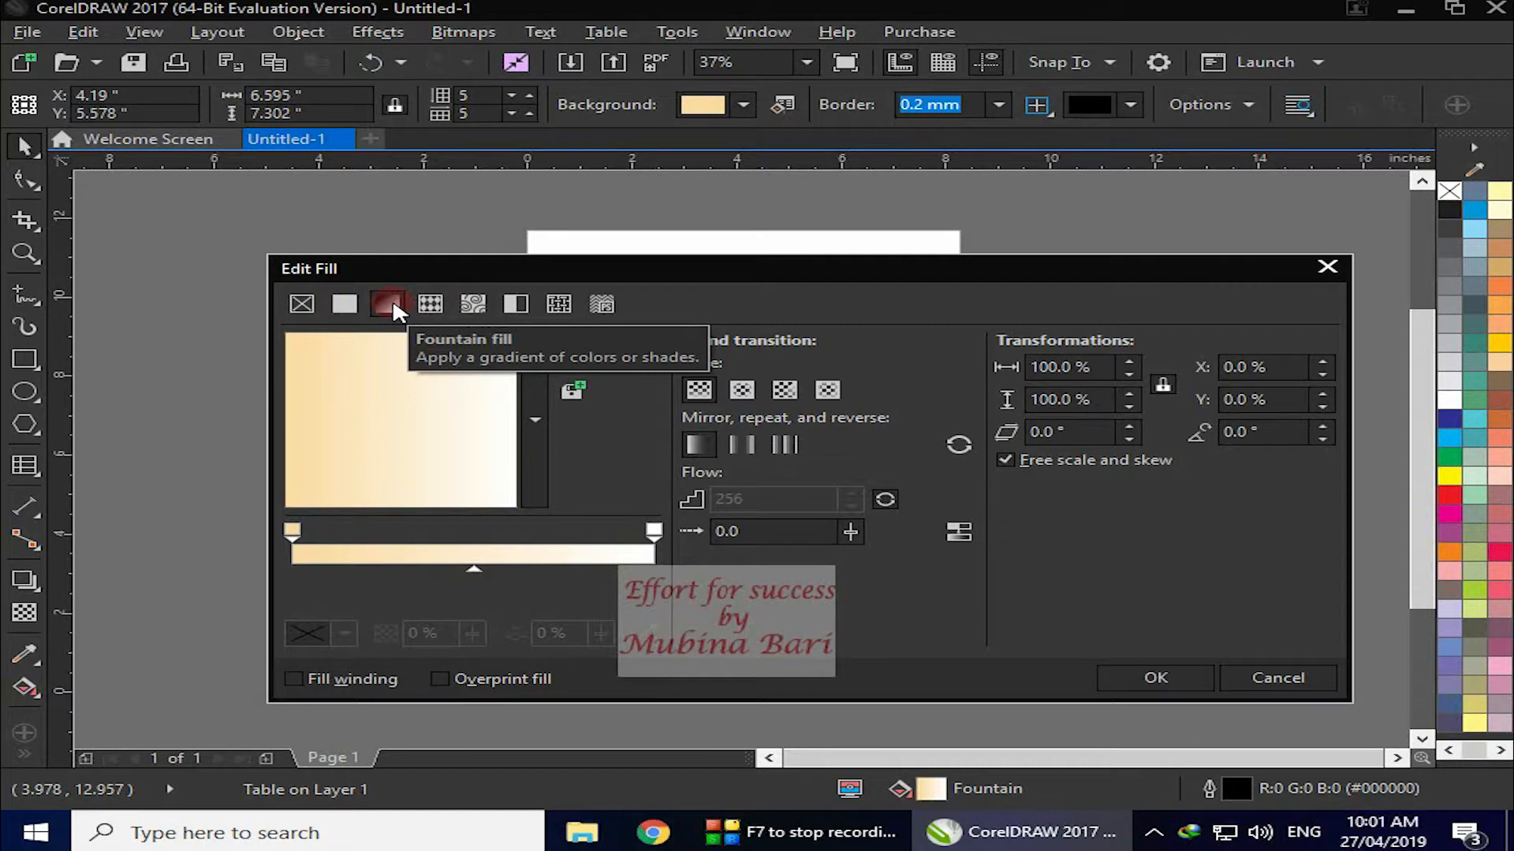
pyautogui.click(655, 530)
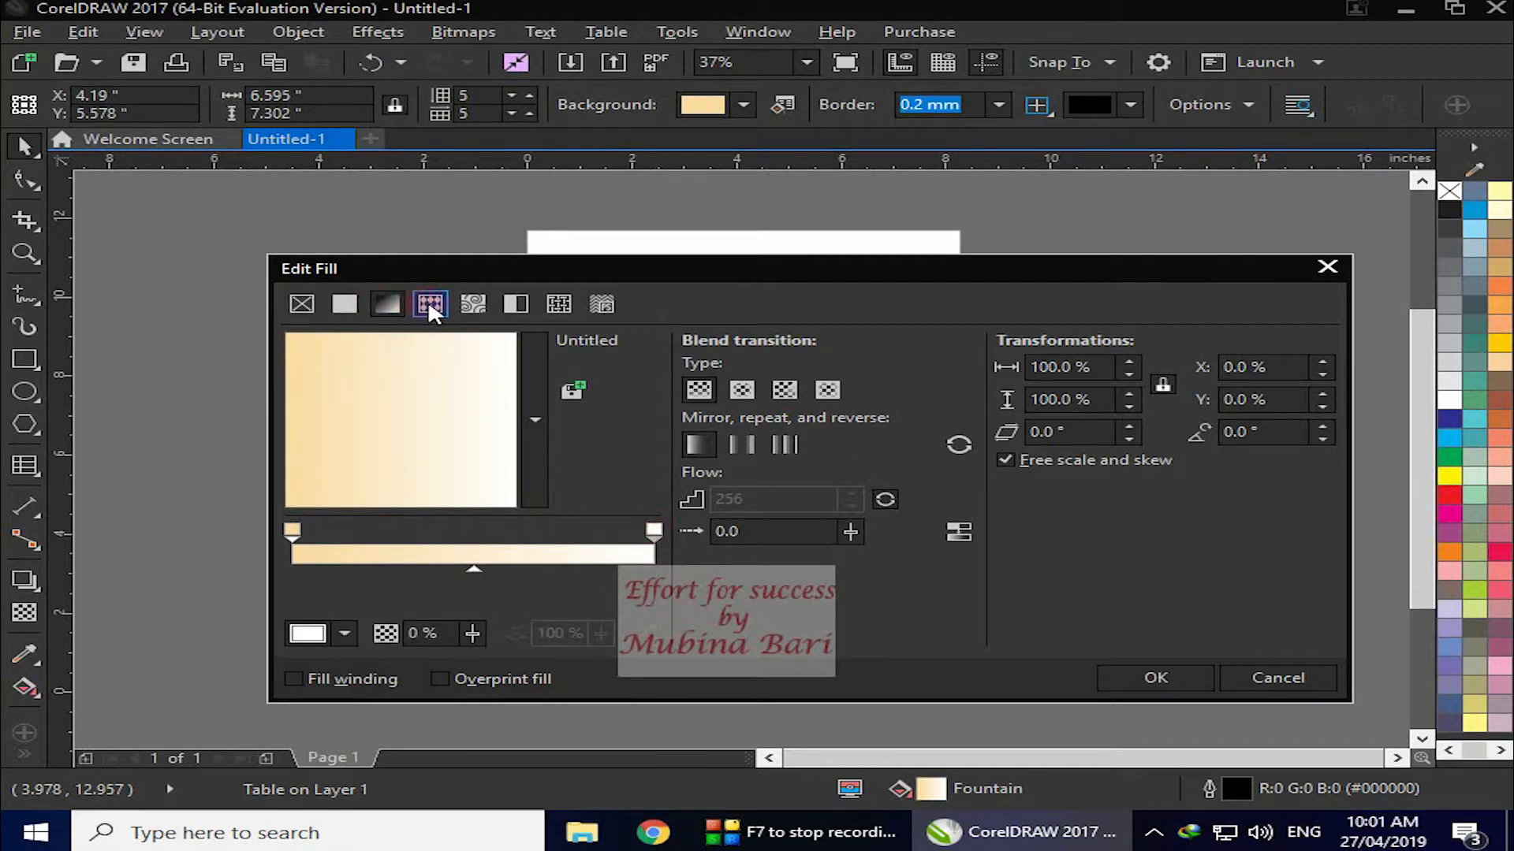
pyautogui.click(429, 305)
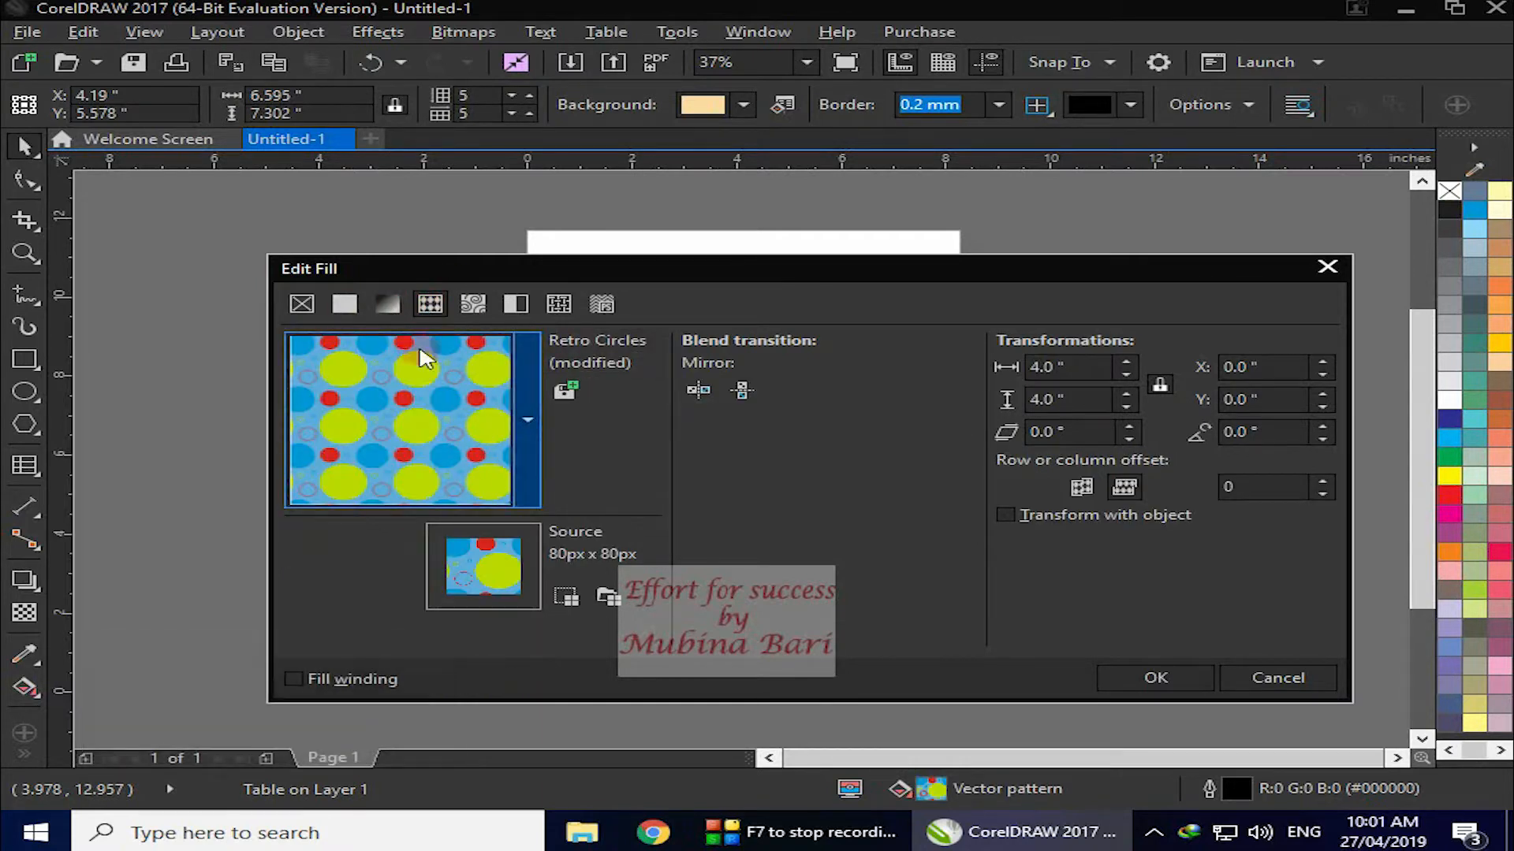
pyautogui.click(529, 418)
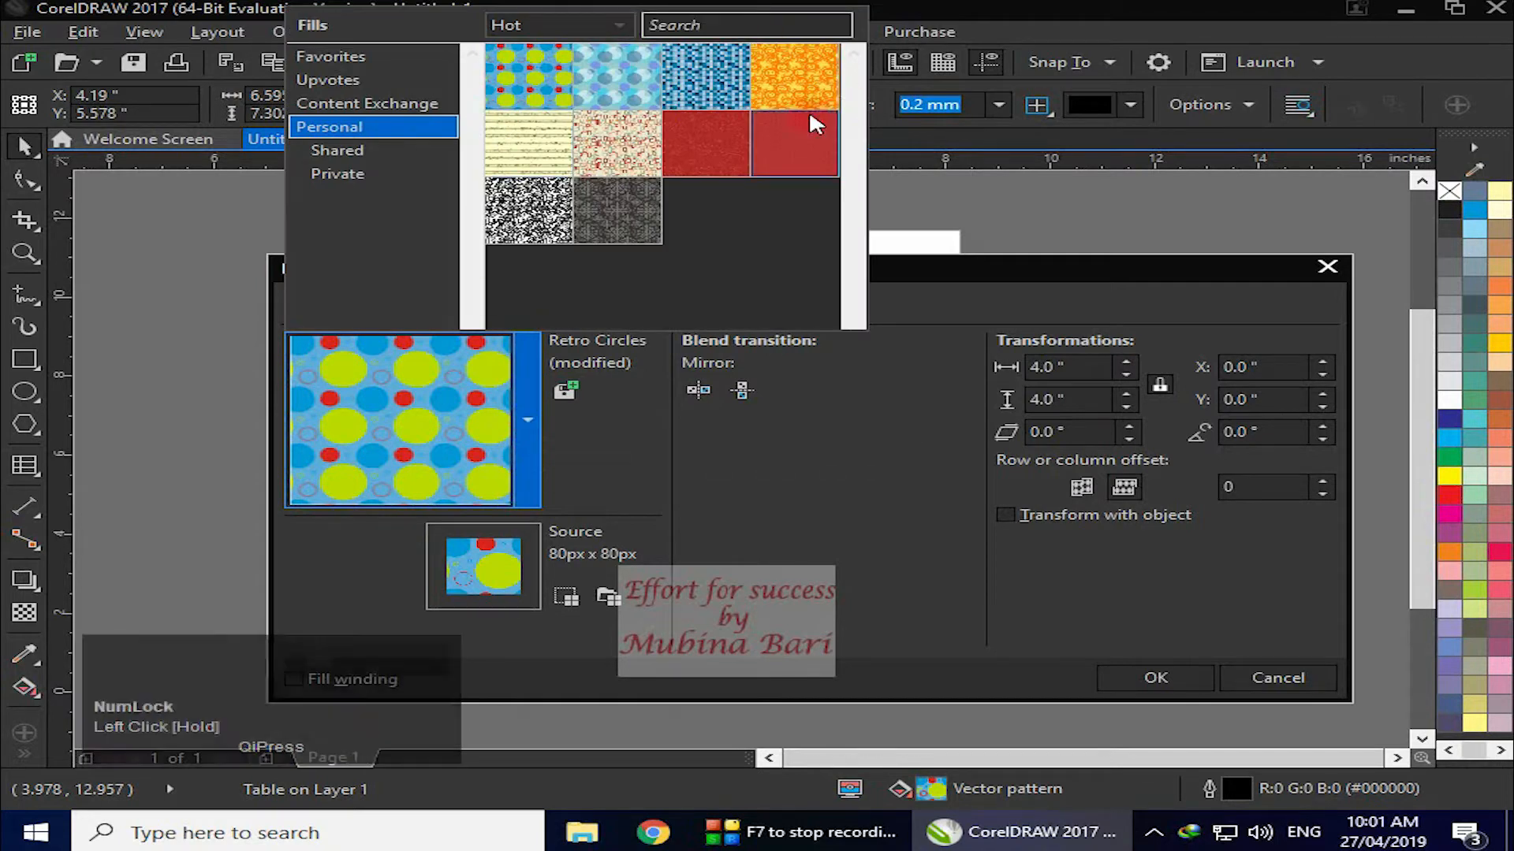
pyautogui.click(963, 204)
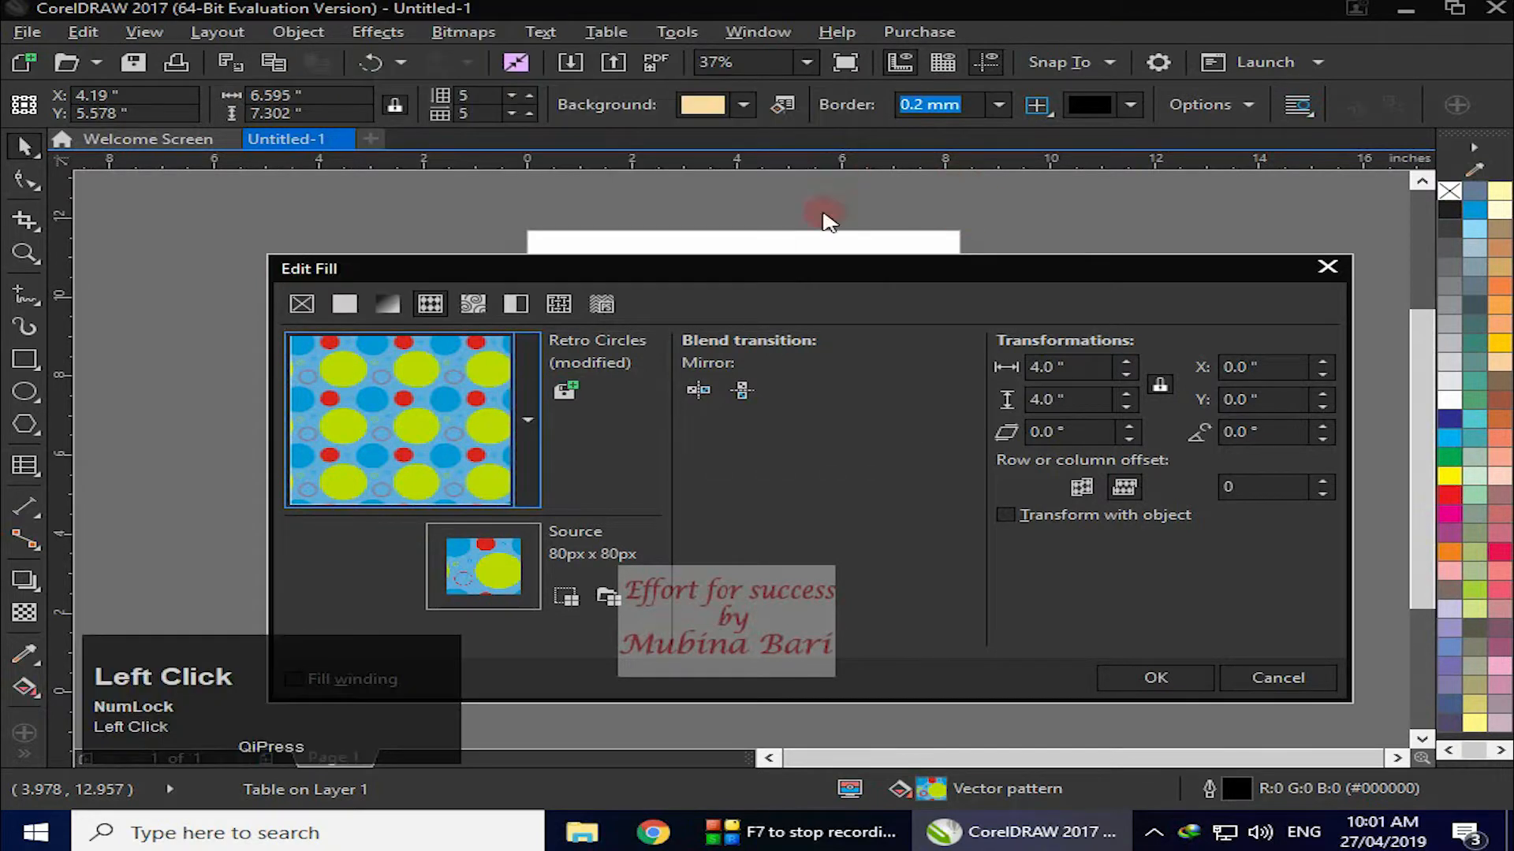
# Step: Try the bitmap pattern, two-color pattern, texture and PostScript fills on the table, keeping the table in view for comparison
pyautogui.click(477, 305)
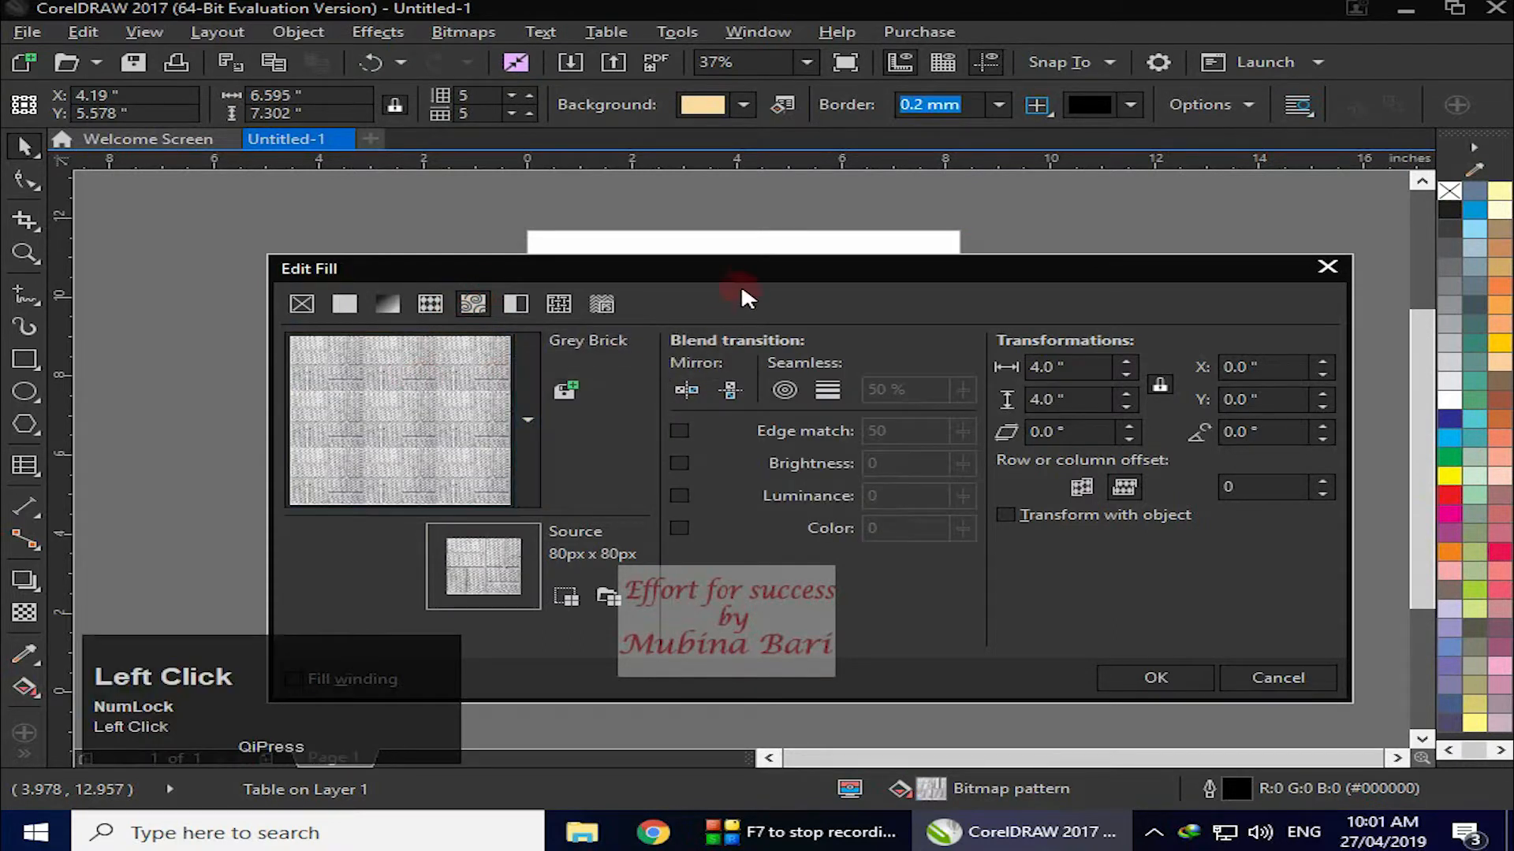
pyautogui.moveTo(752, 268); pyautogui.dragTo(777, 484)
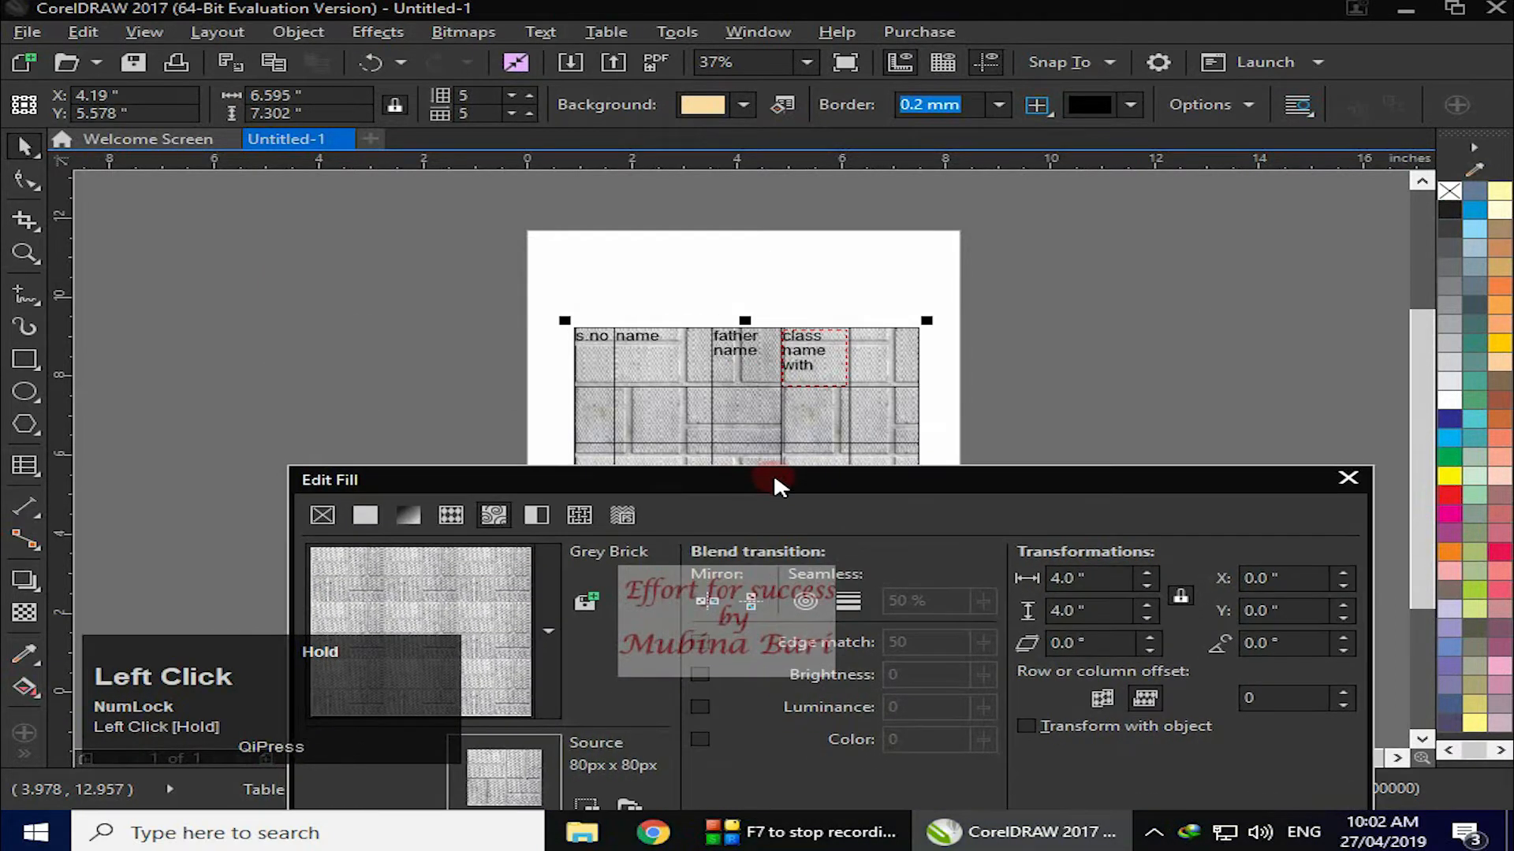
pyautogui.click(537, 517)
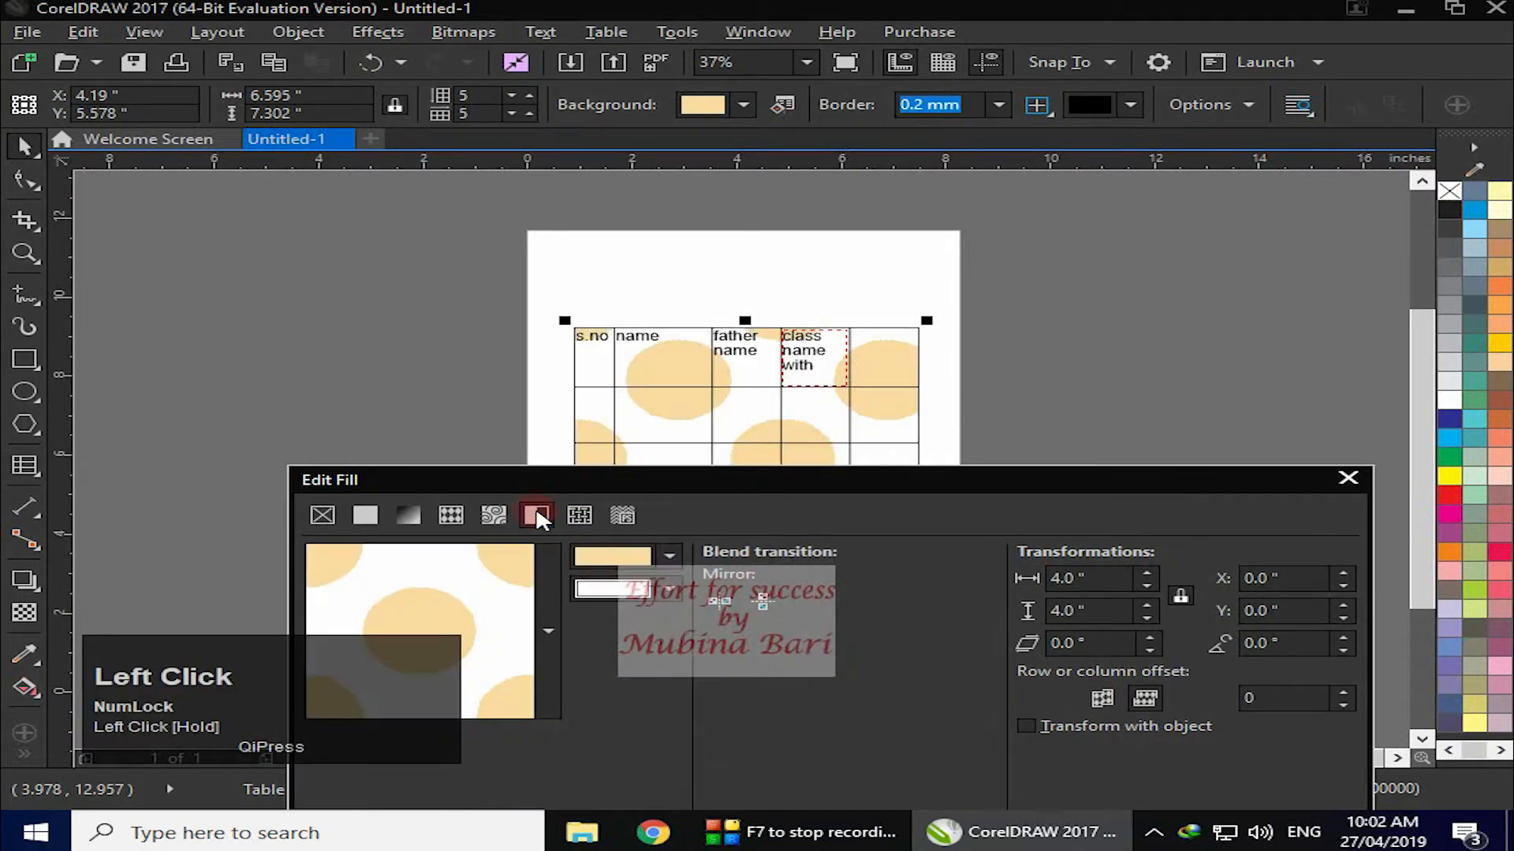
pyautogui.click(581, 516)
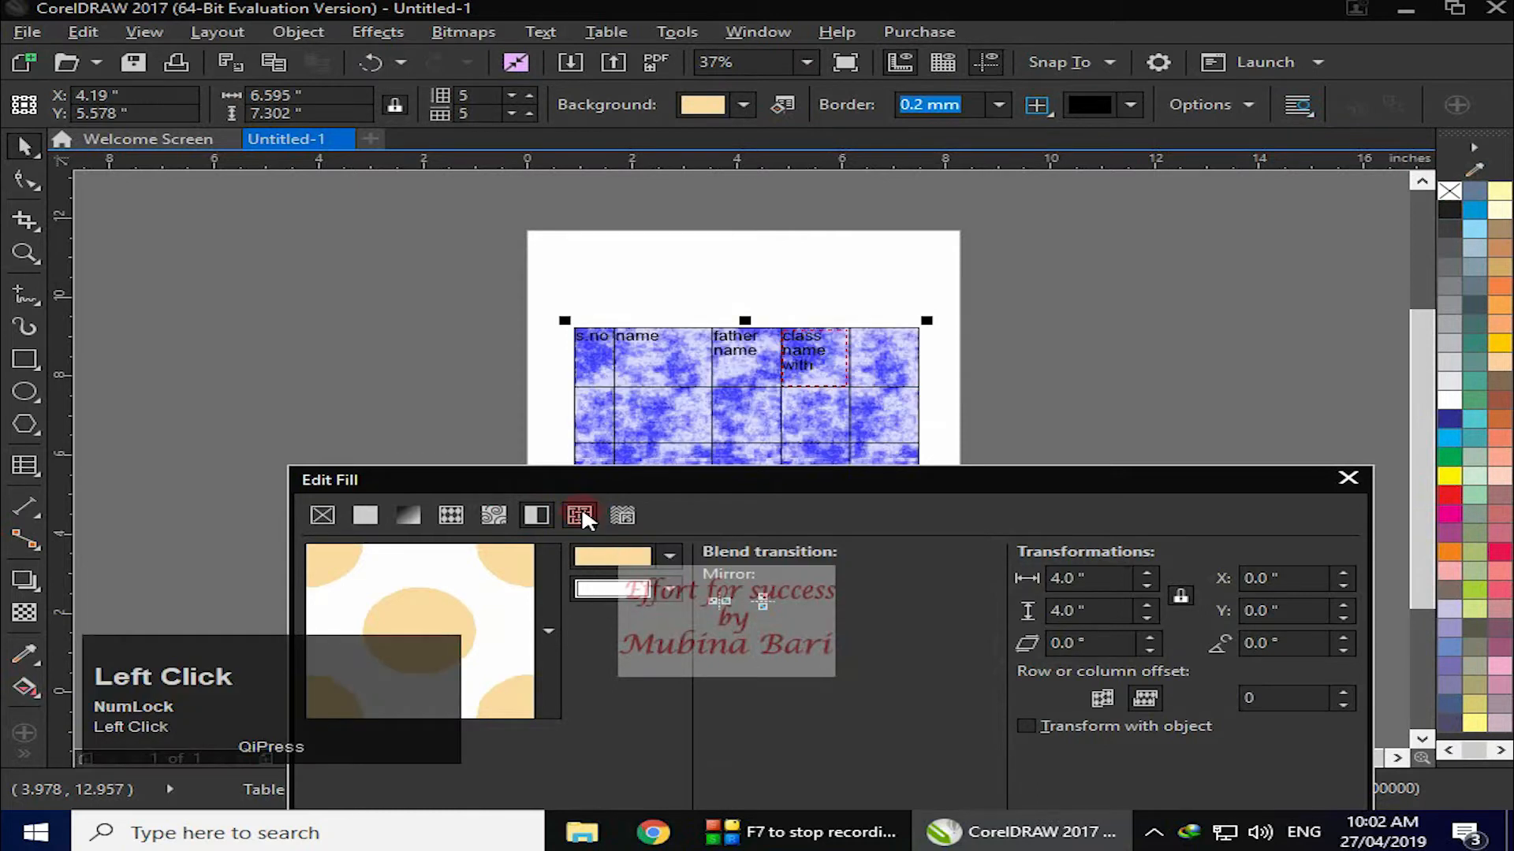
pyautogui.click(622, 515)
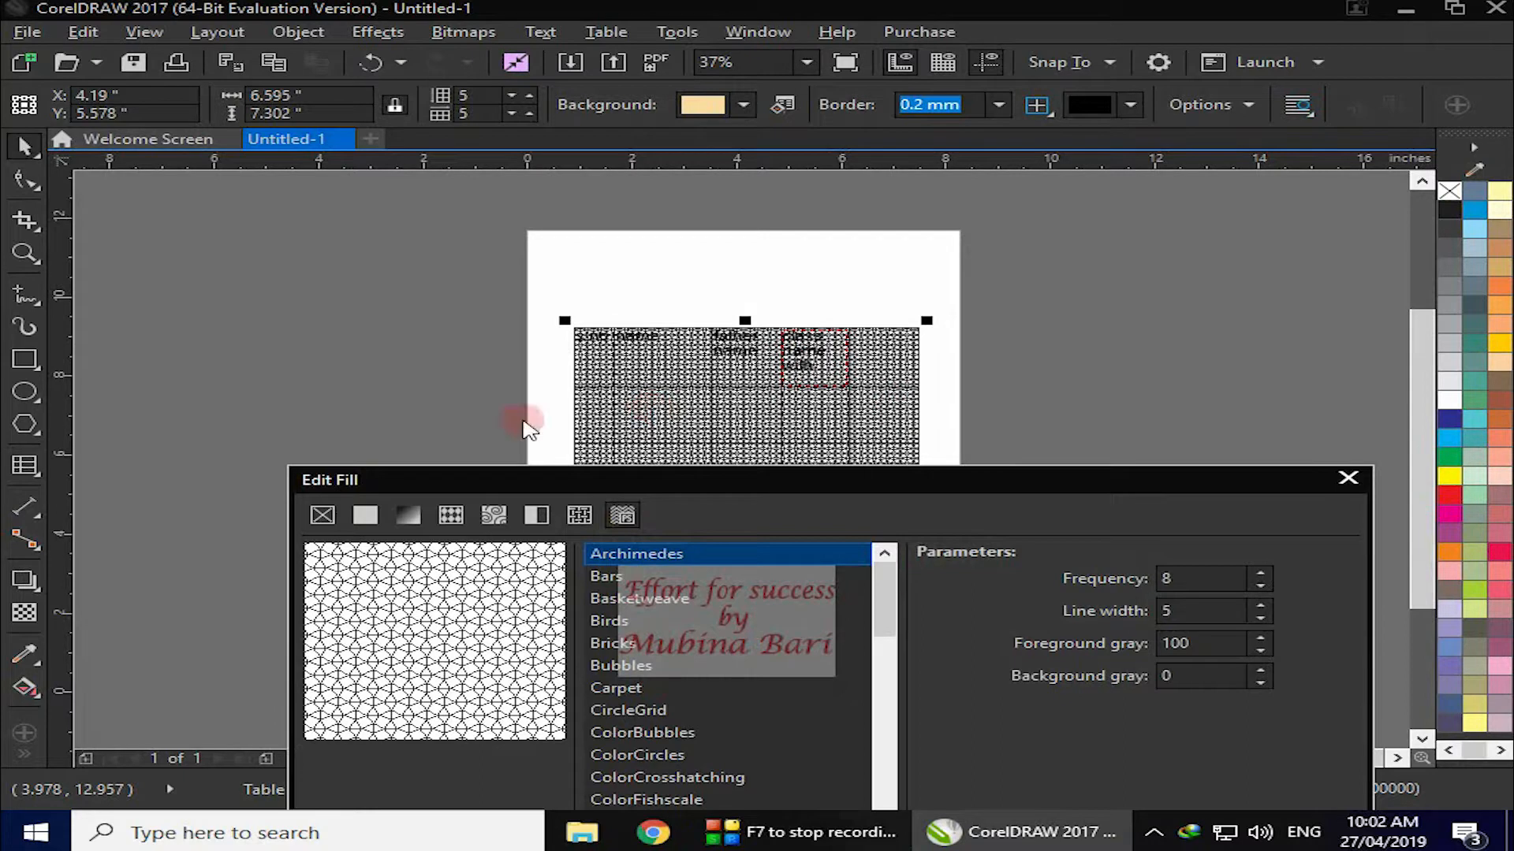
# Step: Return the table's background to the uniform light orange fill and apply it
pyautogui.click(365, 514)
pyautogui.moveTo(1006, 471); pyautogui.dragTo(934, 260)
pyautogui.click(1125, 674)
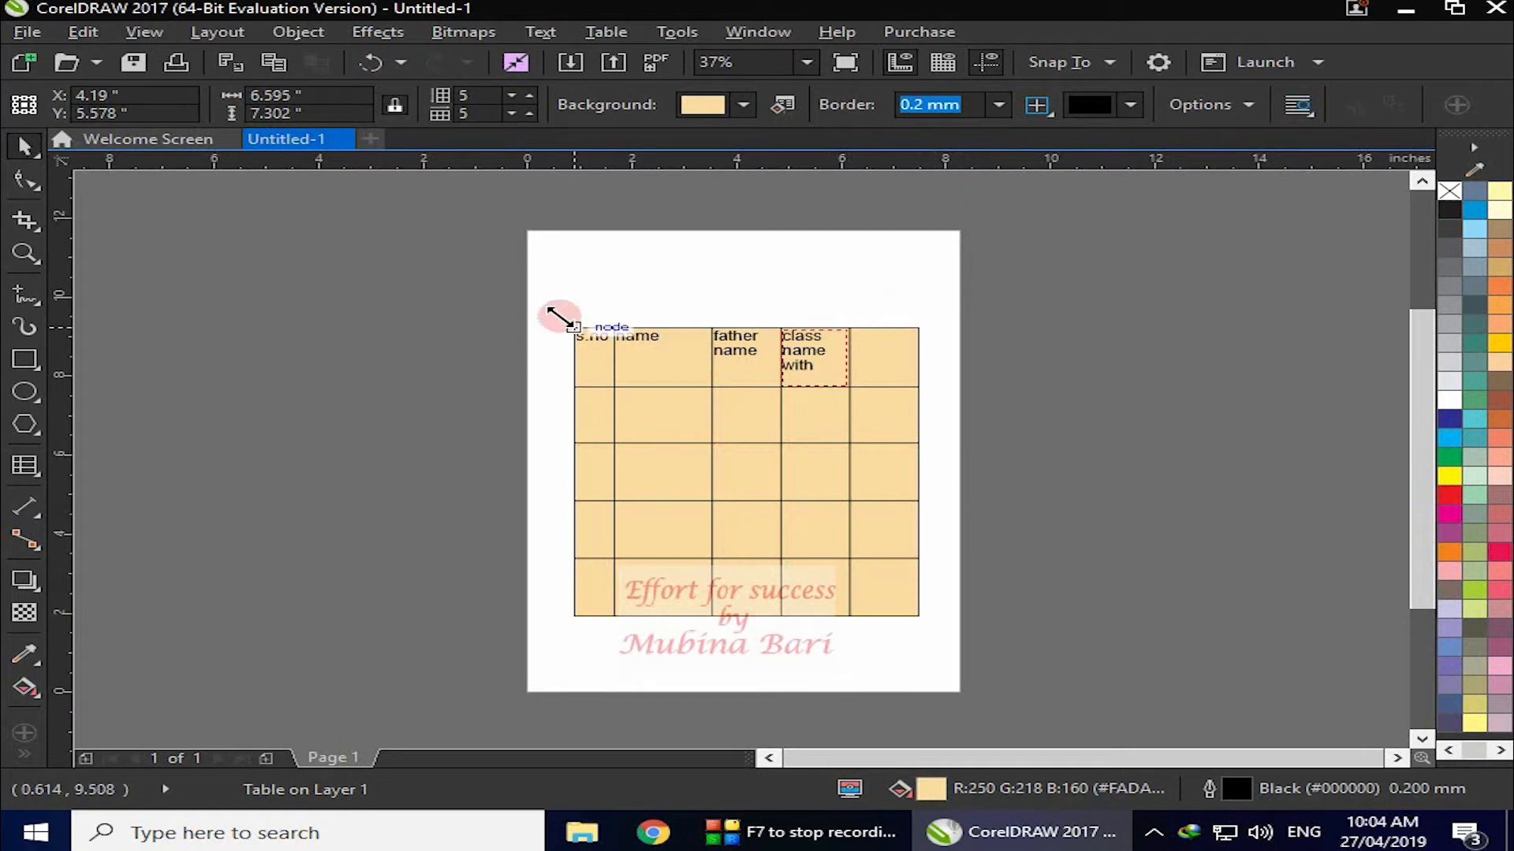
# Step: Set the width of the table's outside border to 2.0 mm
pyautogui.click(999, 106)
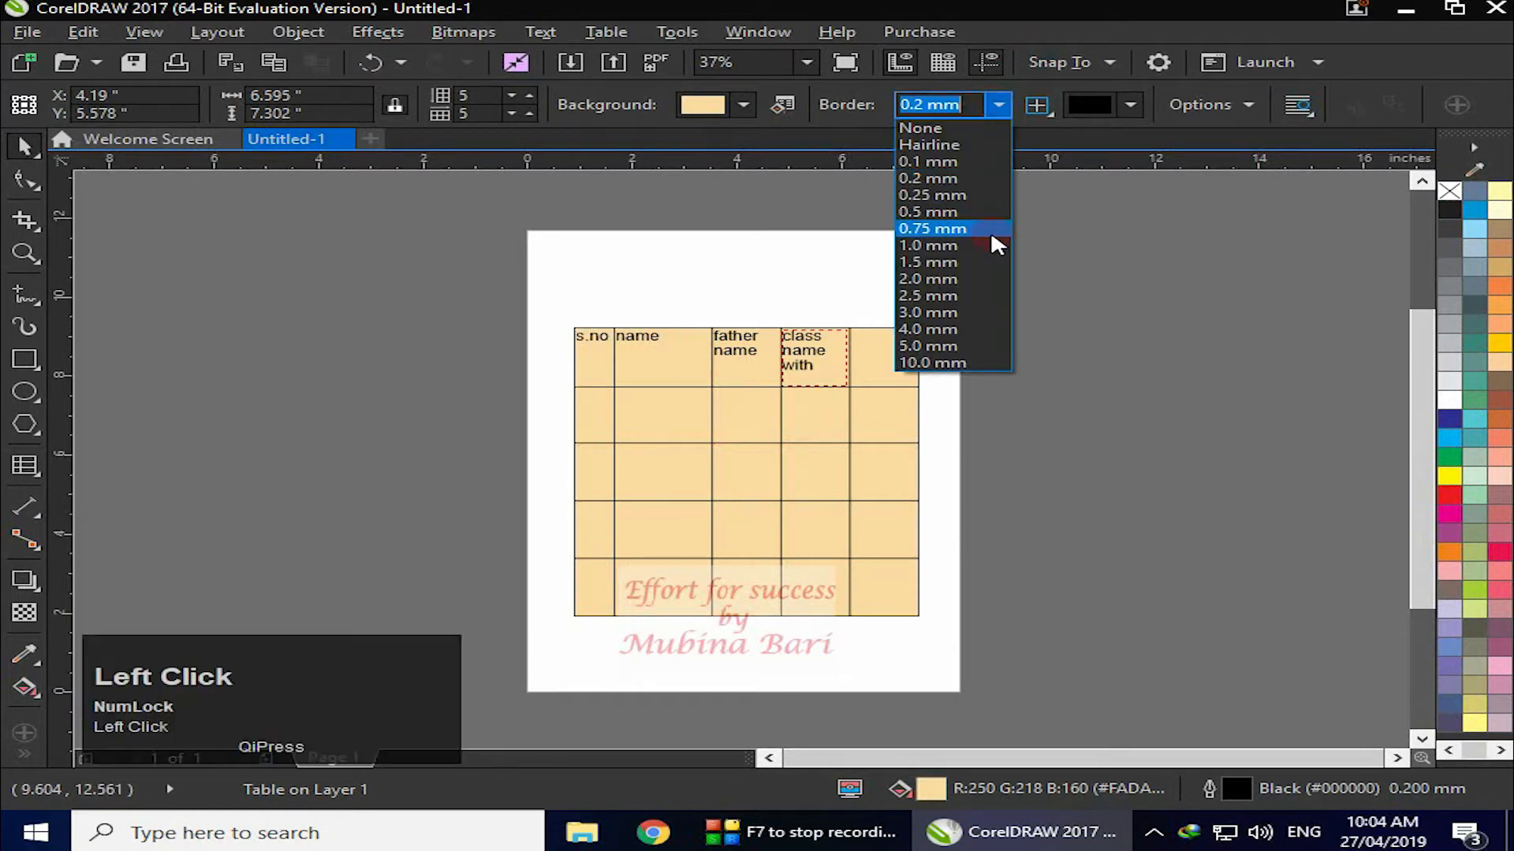
pyautogui.click(978, 277)
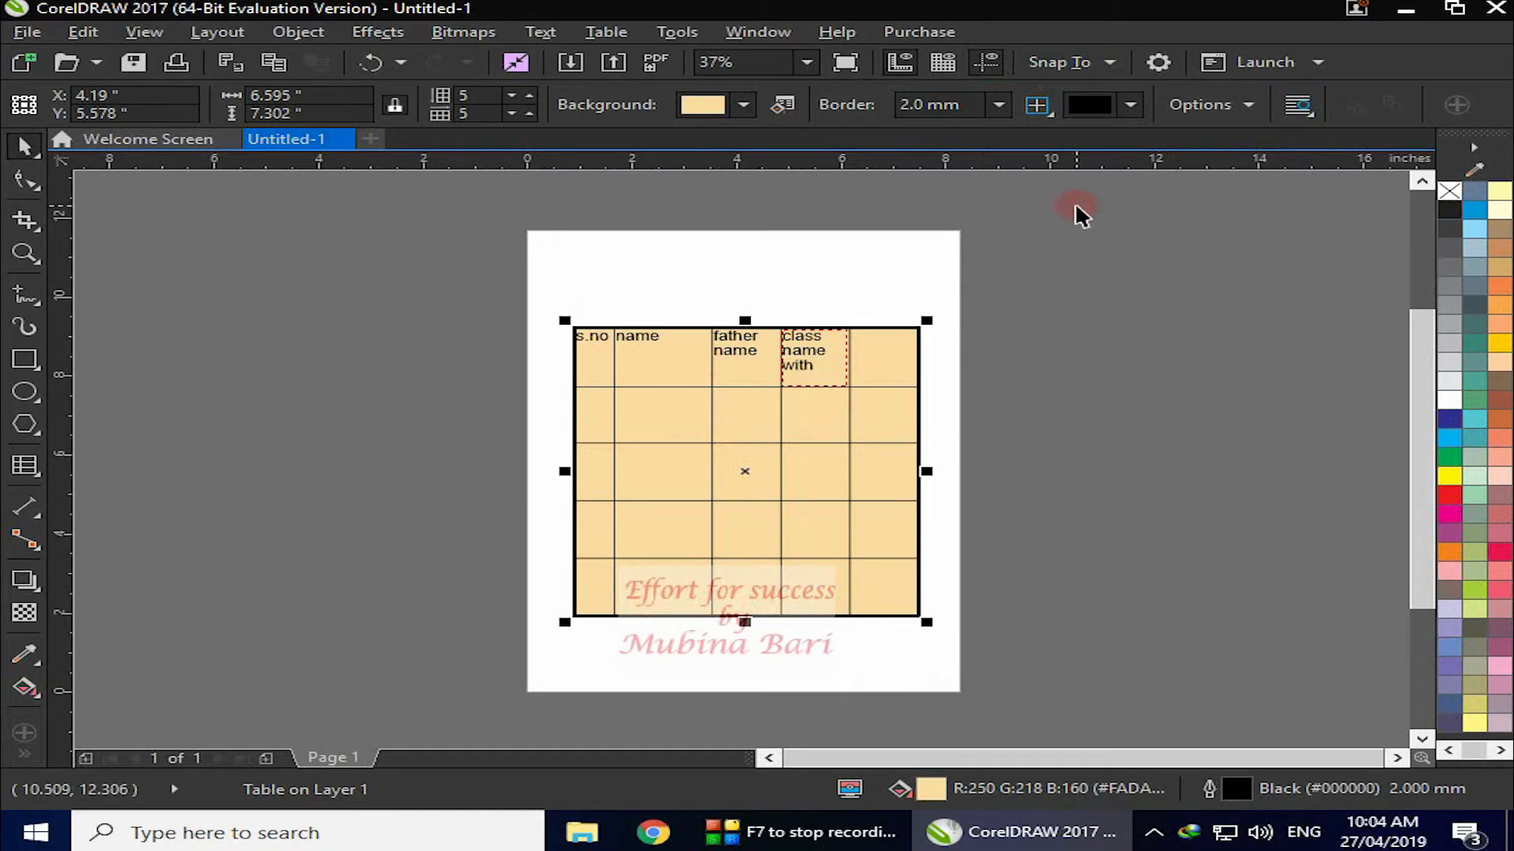
pyautogui.click(1051, 112)
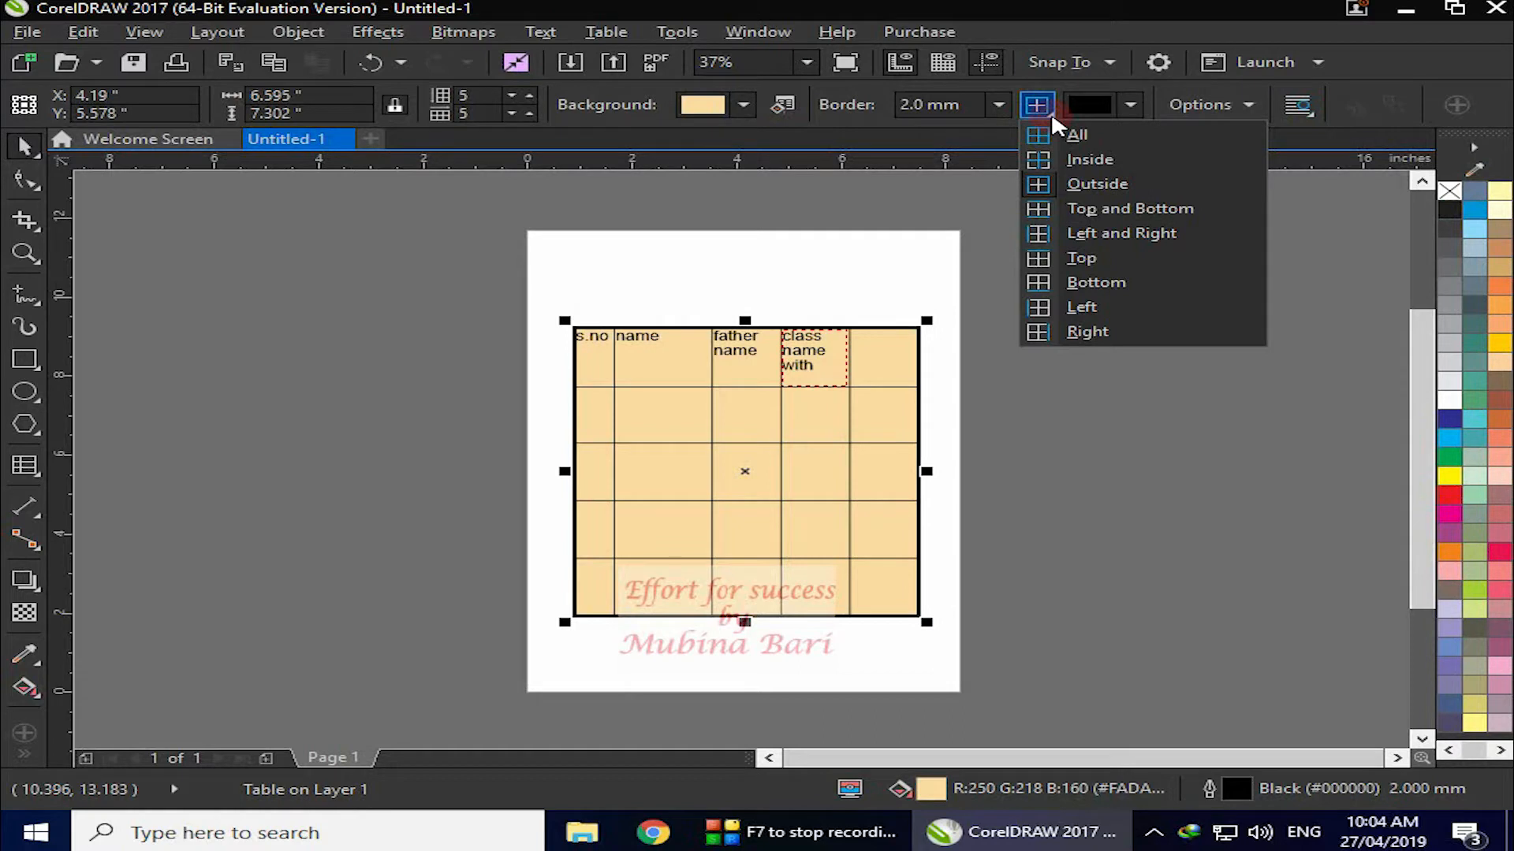
pyautogui.click(946, 98)
pyautogui.click(735, 112)
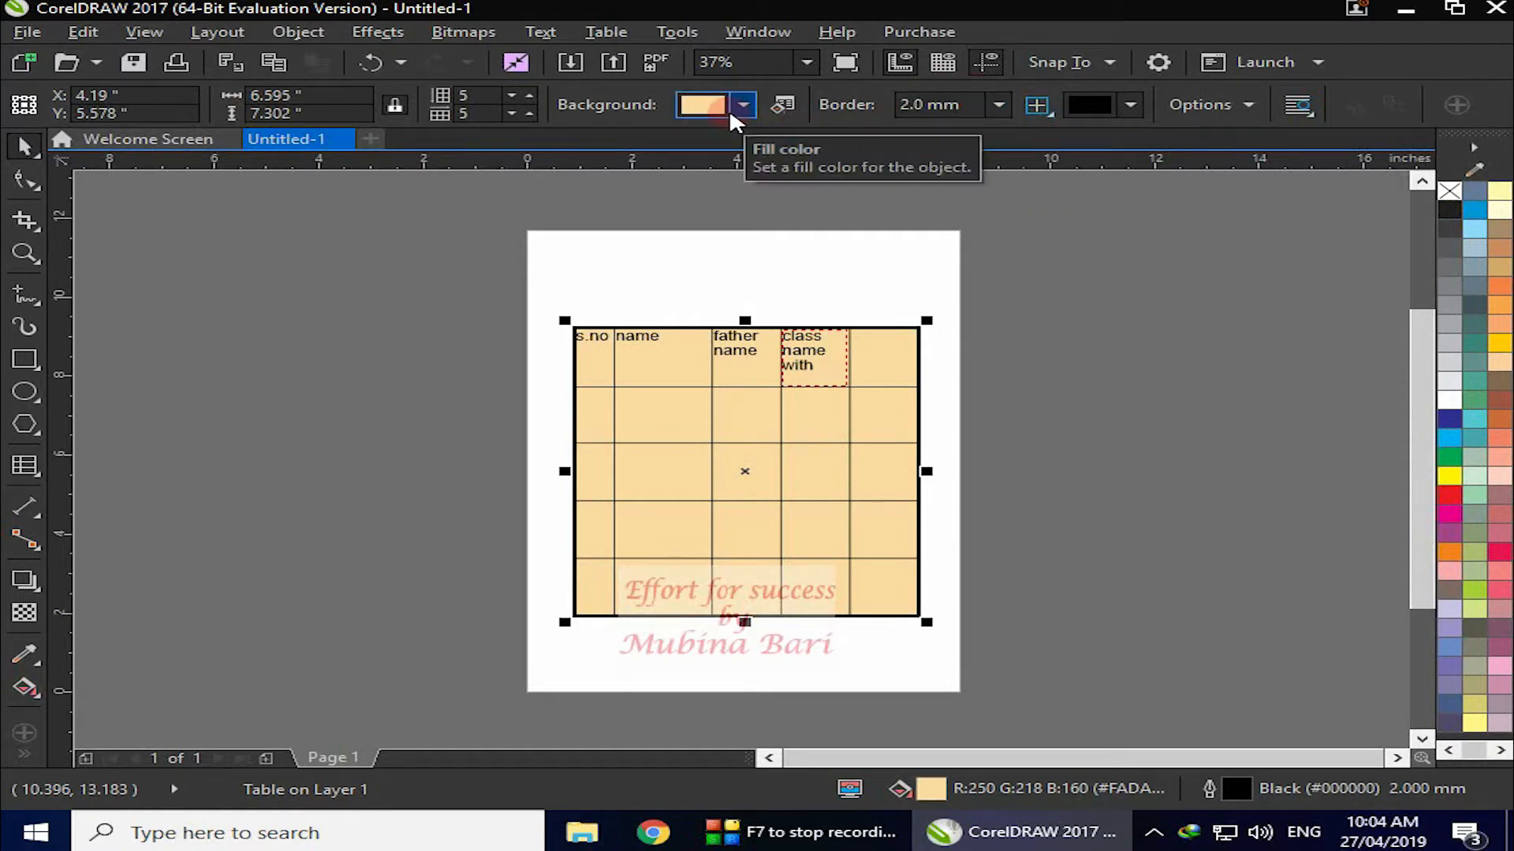
pyautogui.click(1028, 107)
pyautogui.click(1000, 108)
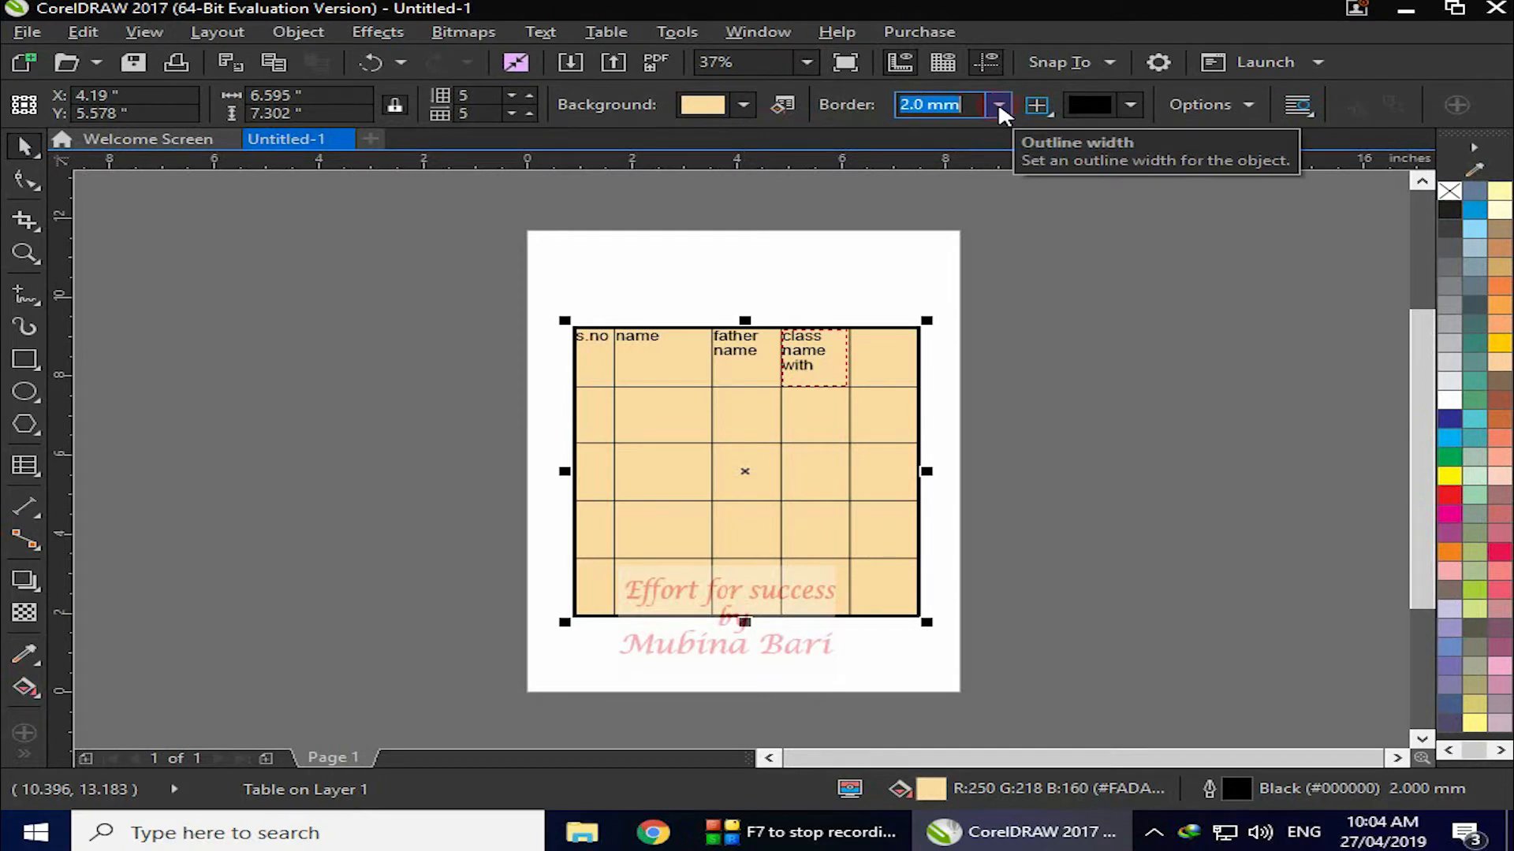
# Step: Choose the table's top and bottom borders and colour them red #D11E1E
pyautogui.click(1034, 109)
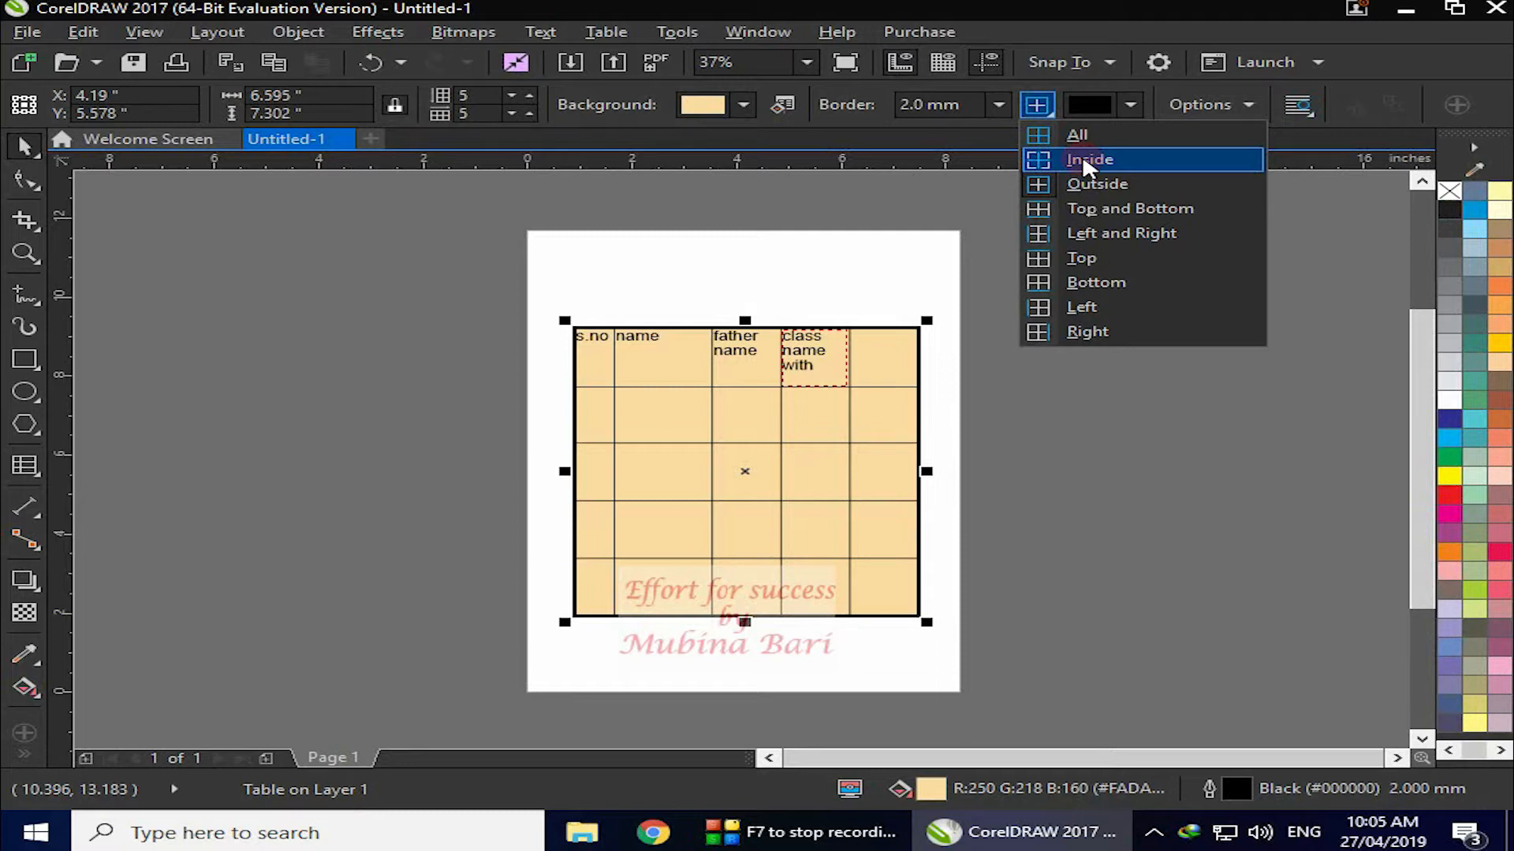
pyautogui.click(1108, 206)
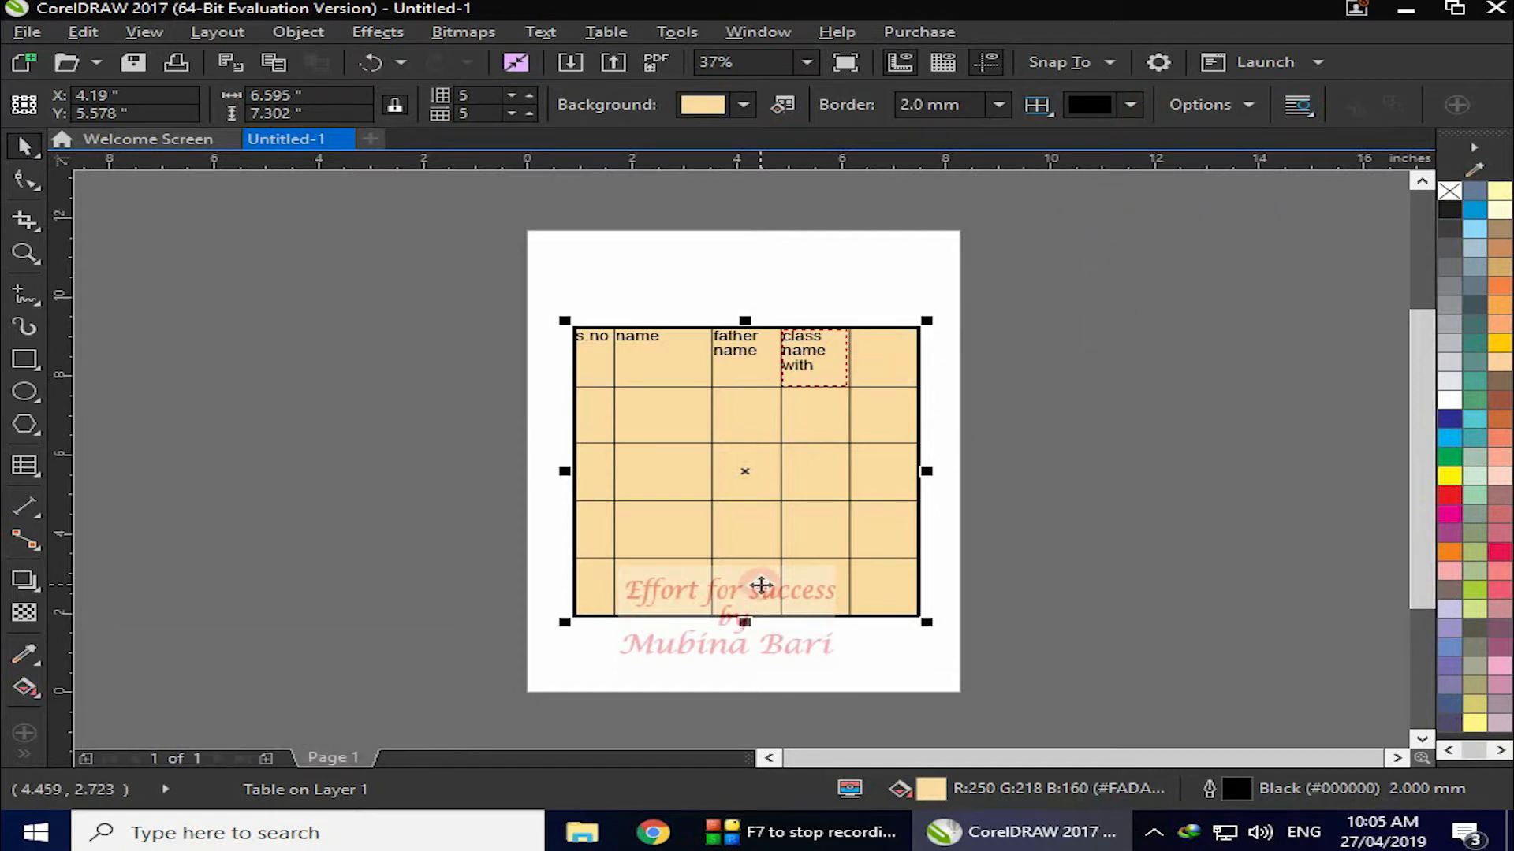
pyautogui.click(1131, 106)
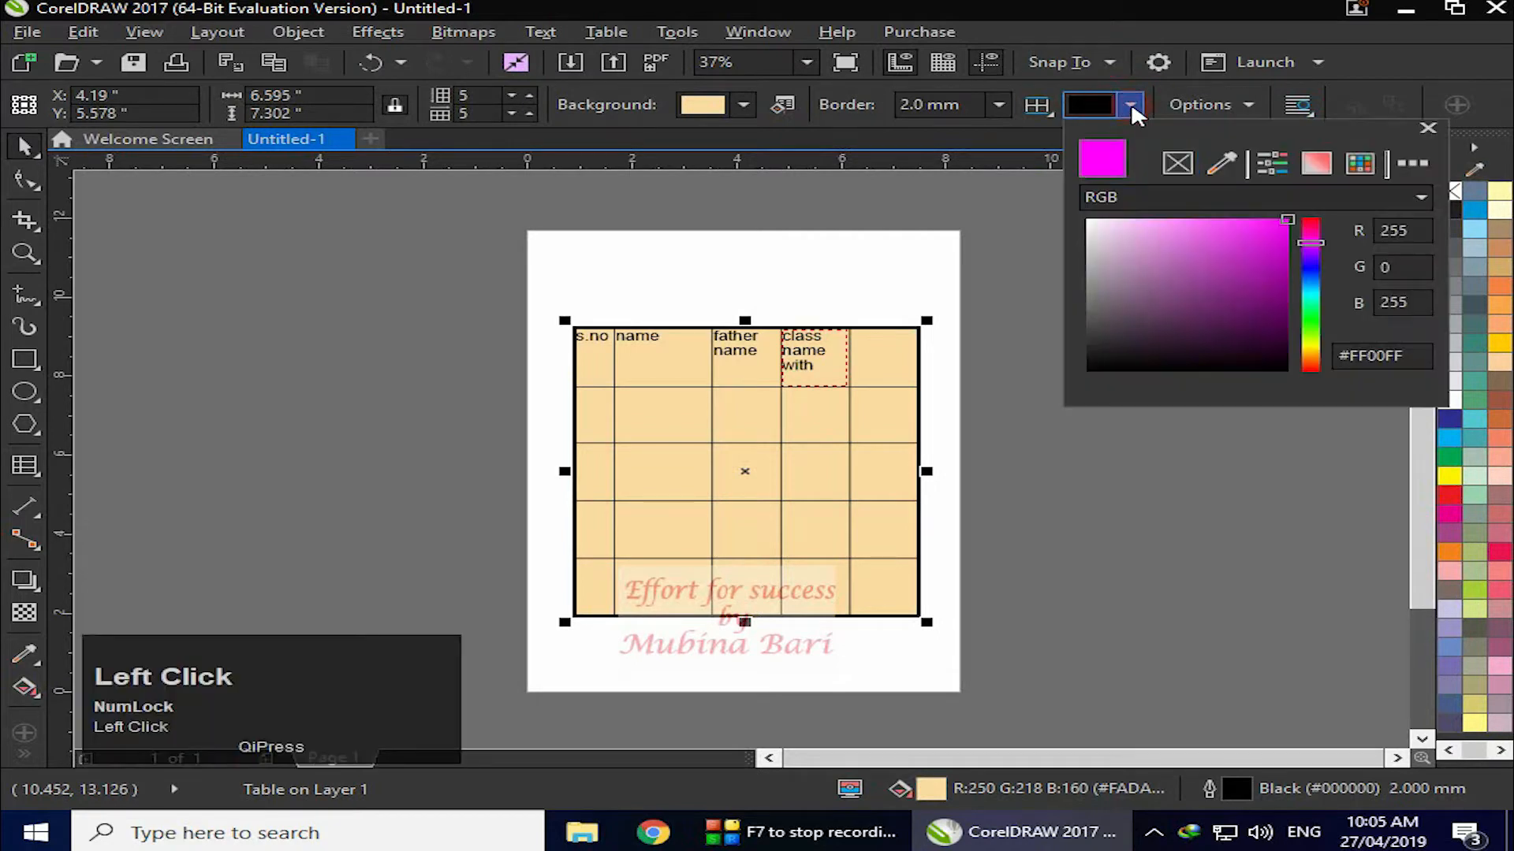
pyautogui.click(1259, 248)
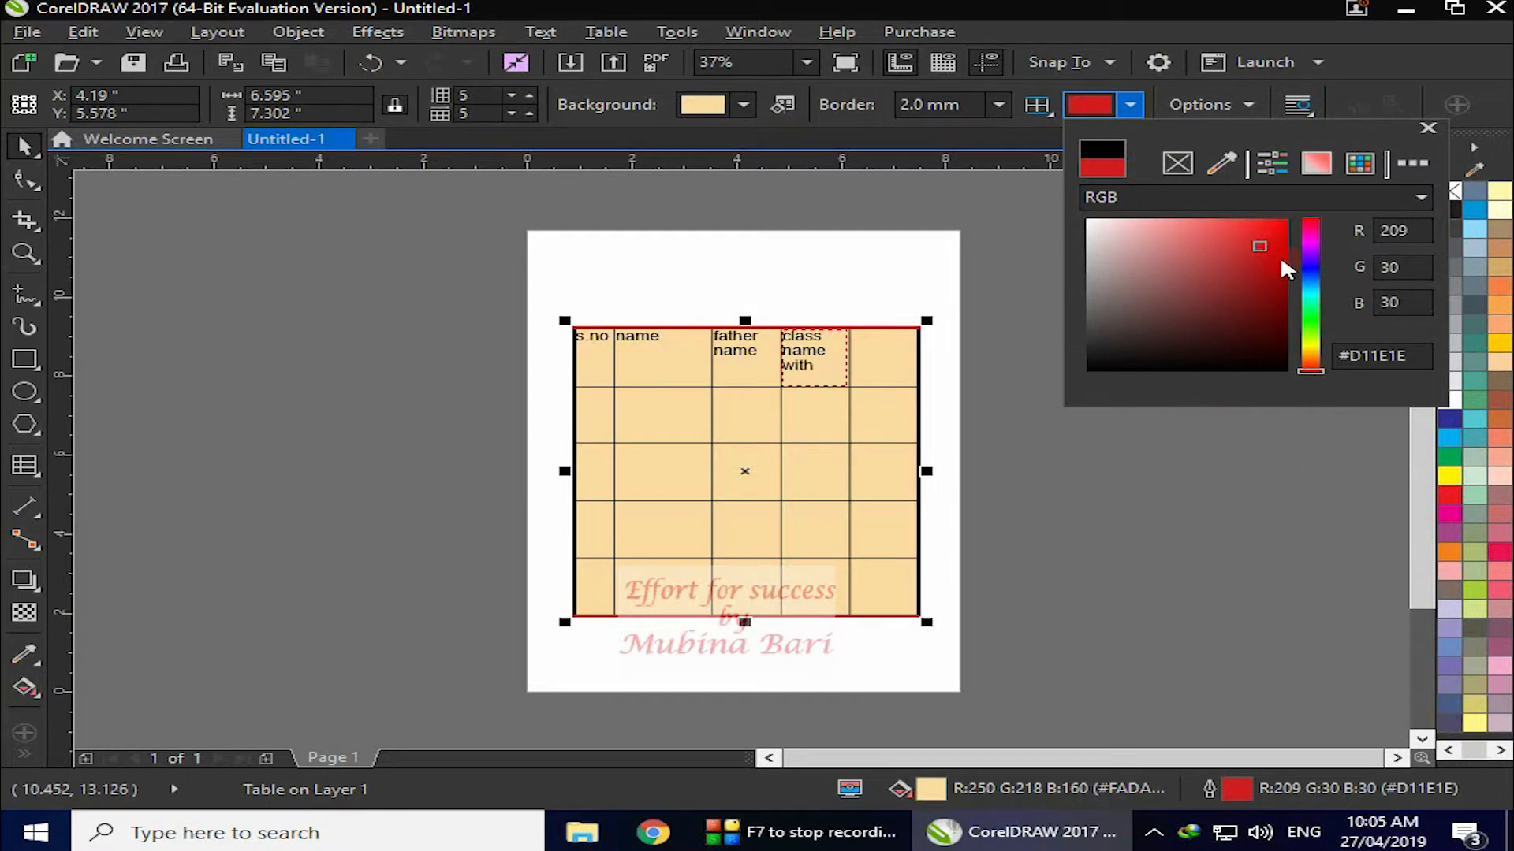
pyautogui.click(1429, 128)
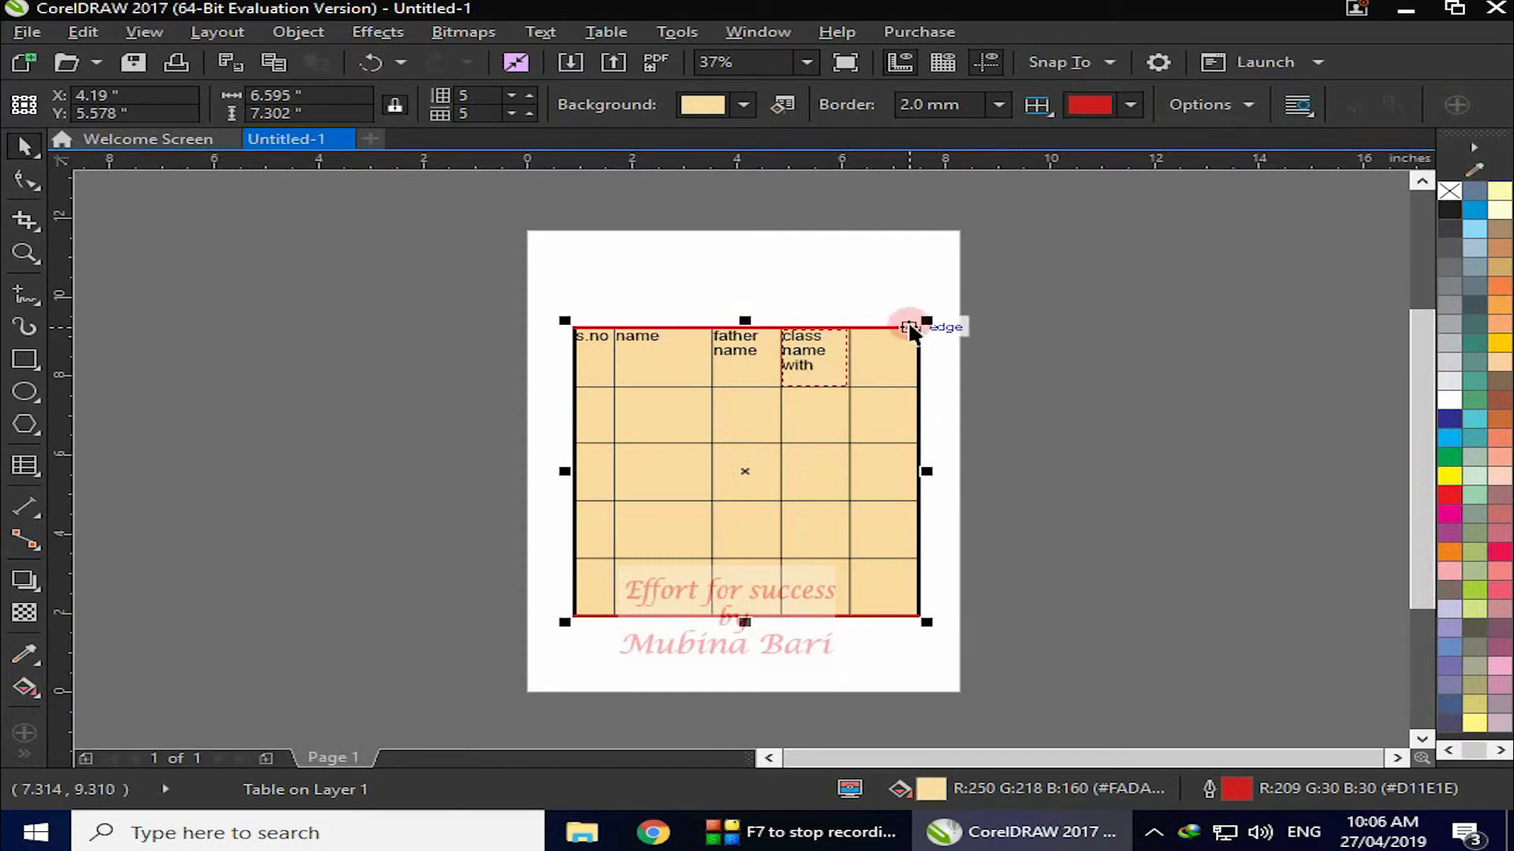
# Step: Choose the table's left and right borders and colour them blue #0825C9
pyautogui.click(1051, 110)
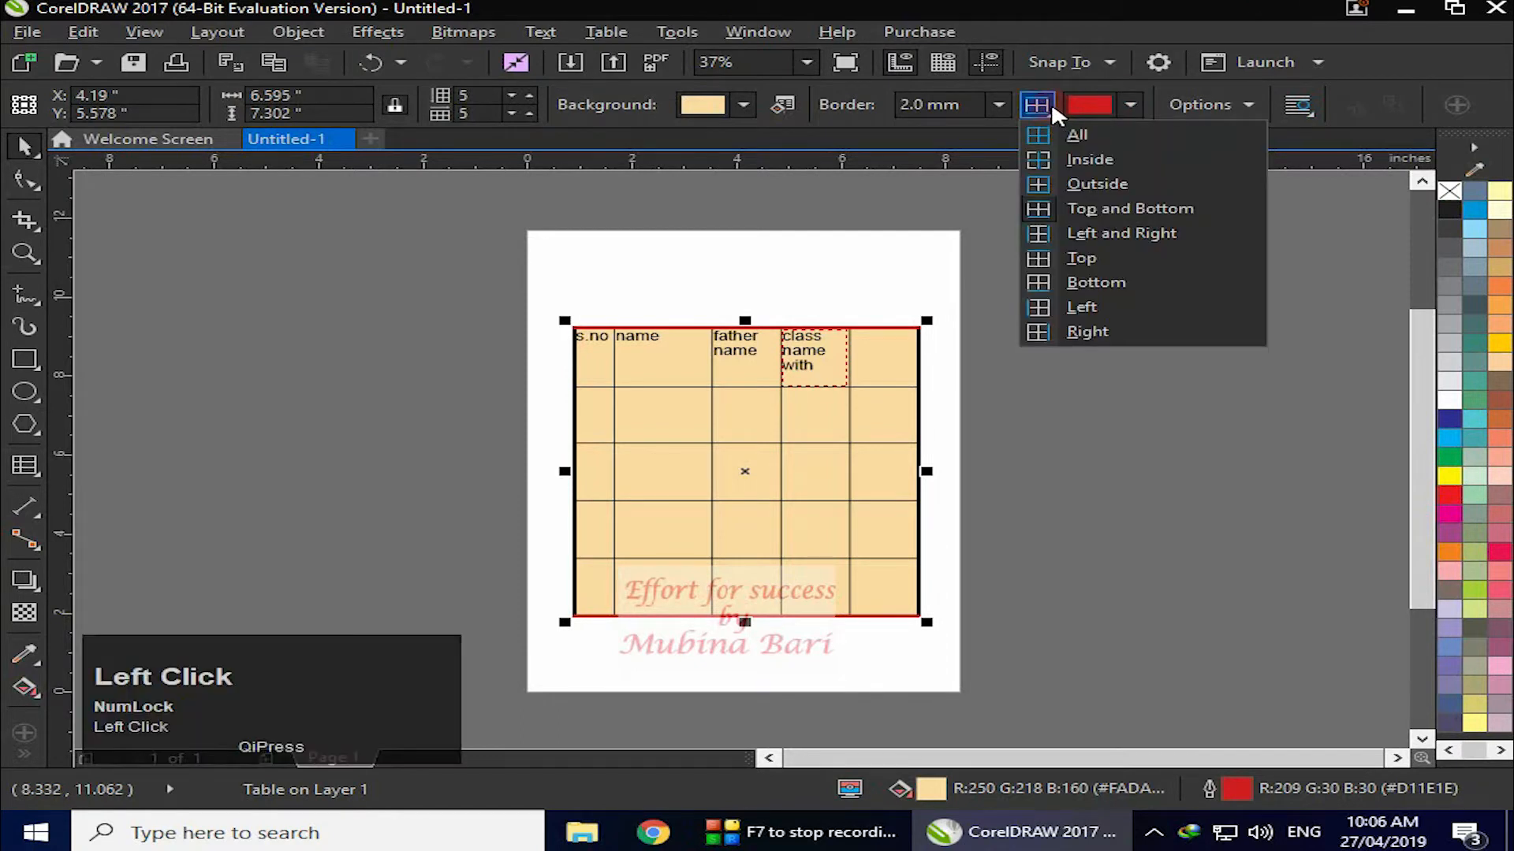
pyautogui.click(1115, 230)
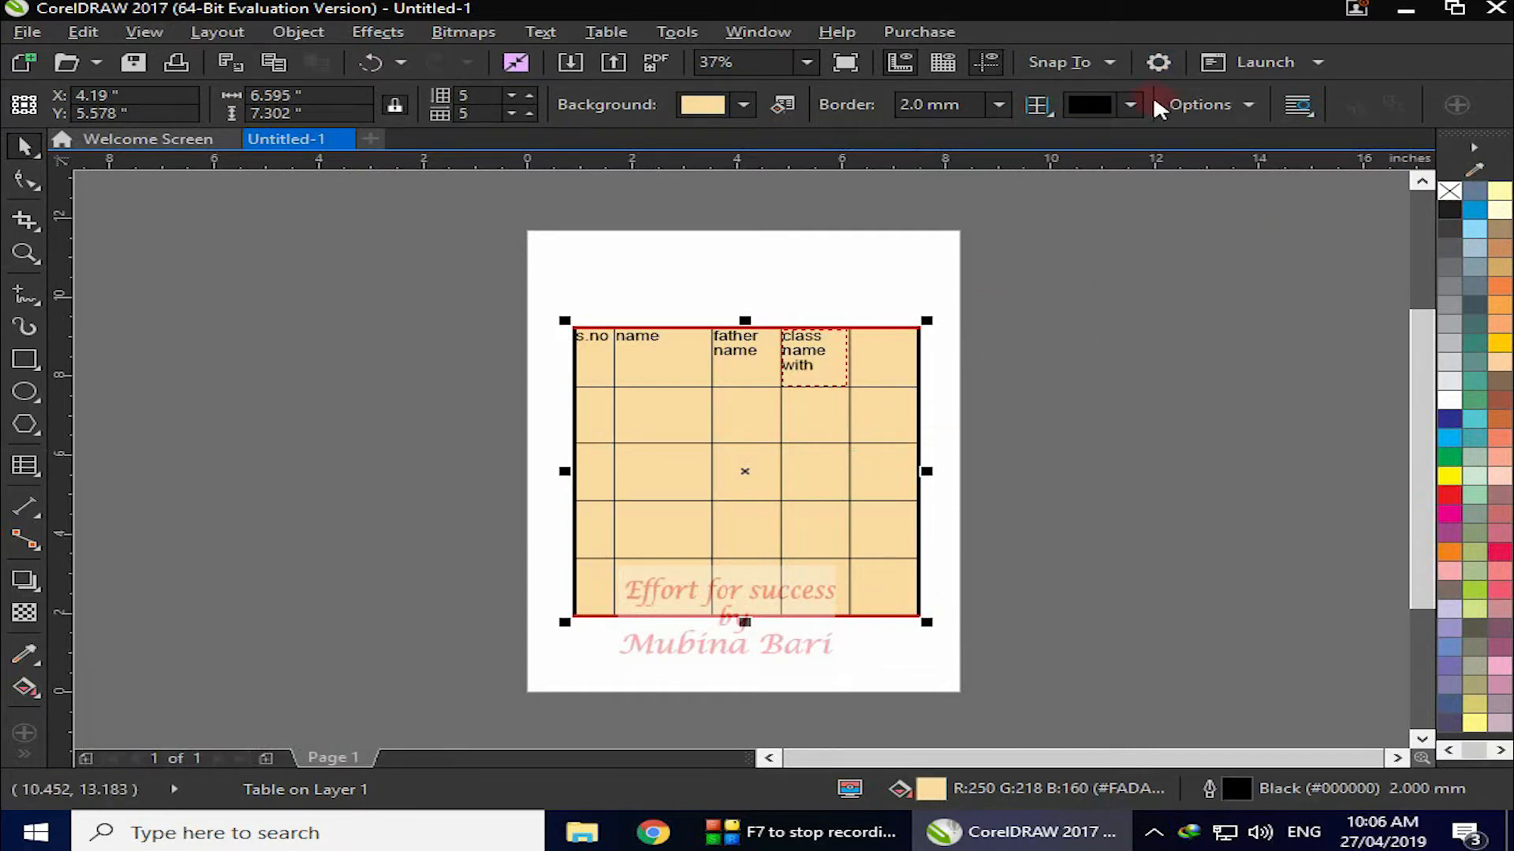
pyautogui.click(1132, 104)
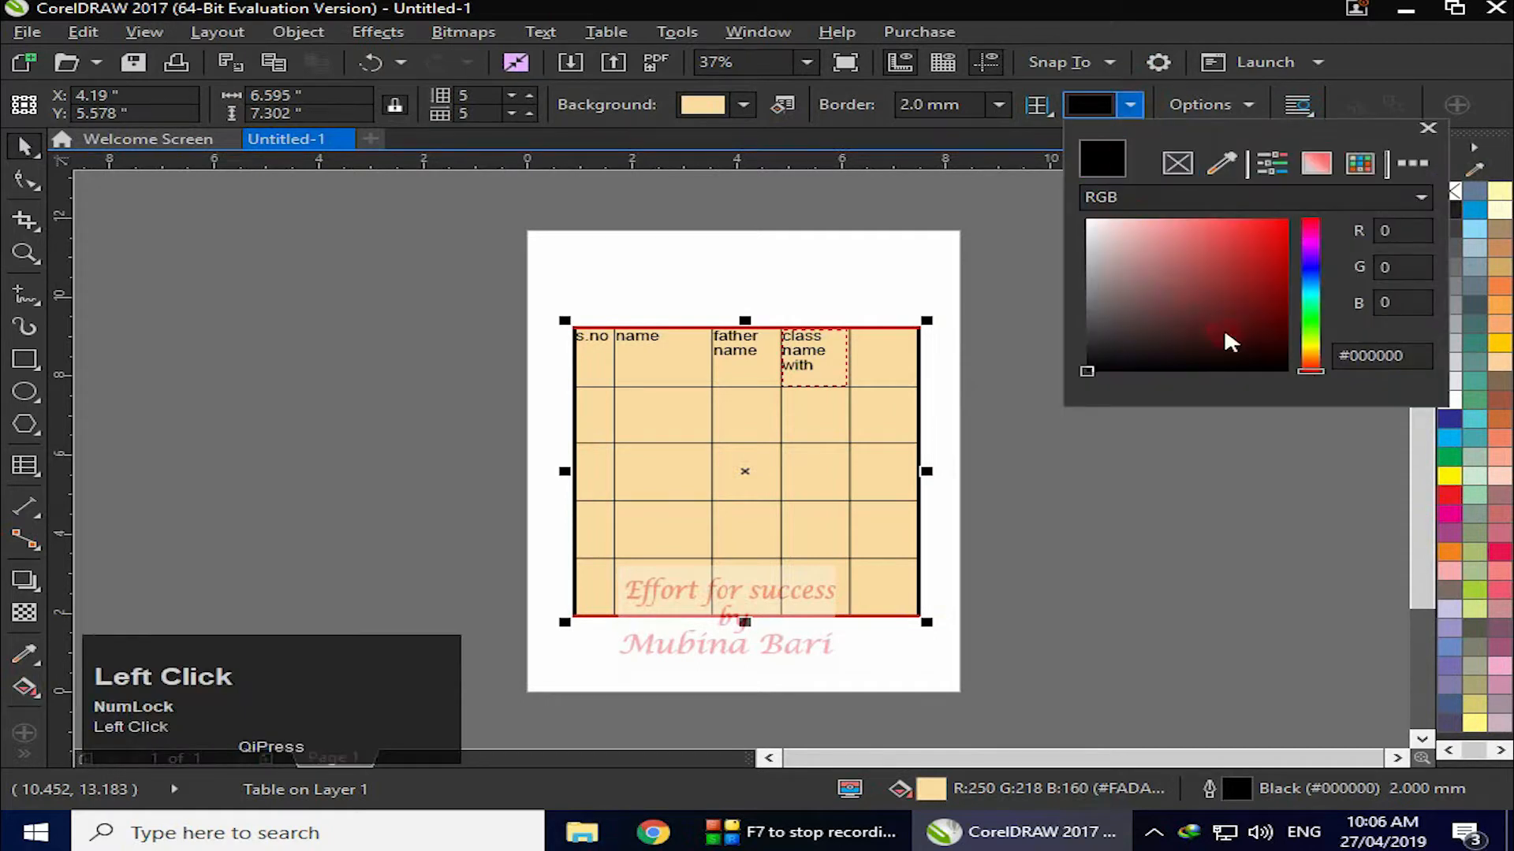
pyautogui.click(1310, 272)
pyautogui.click(1281, 251)
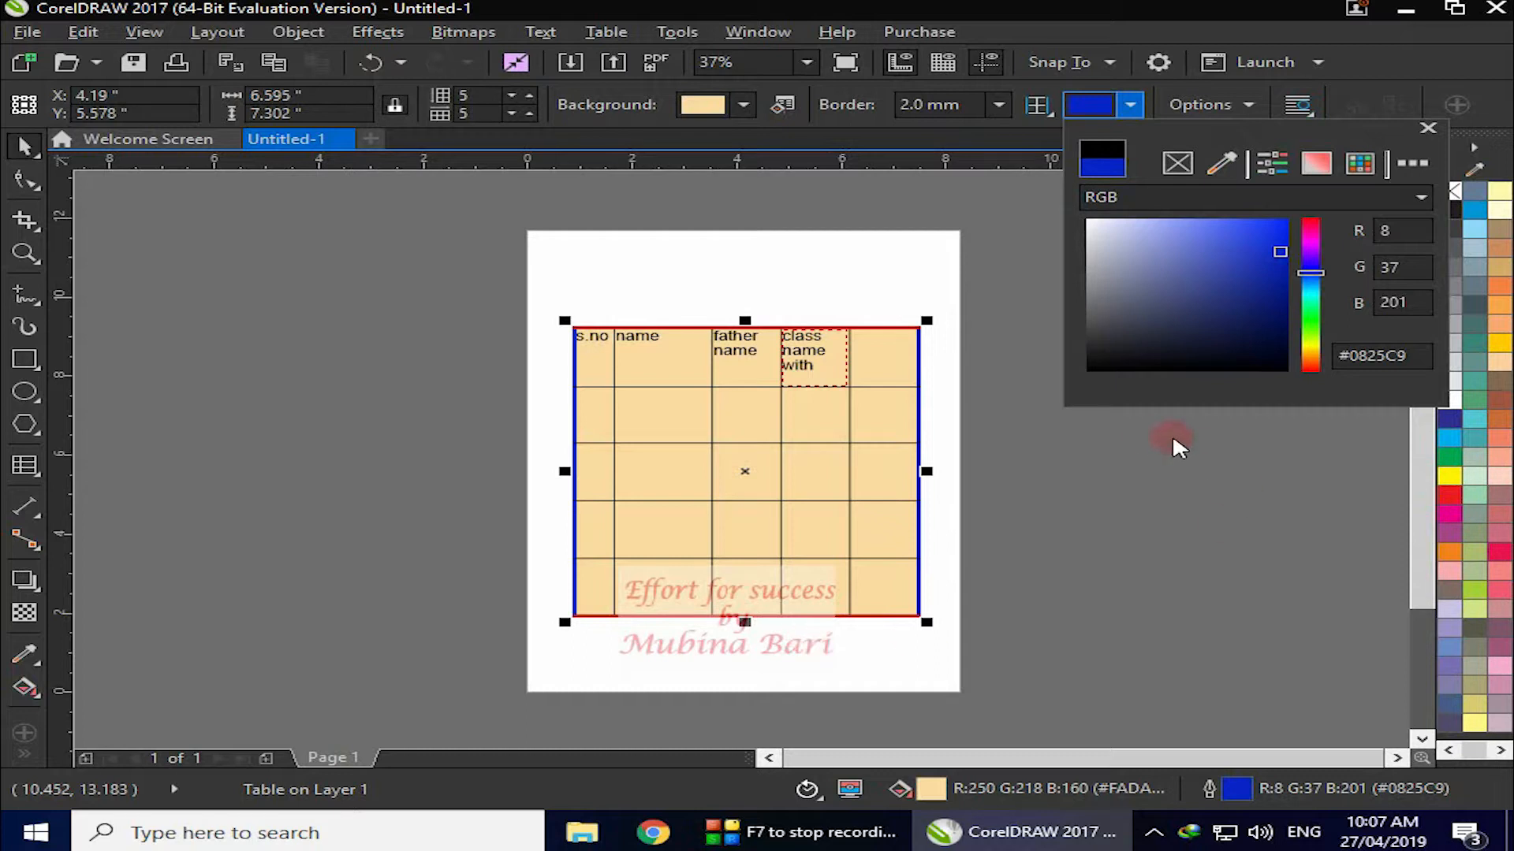
pyautogui.click(1429, 127)
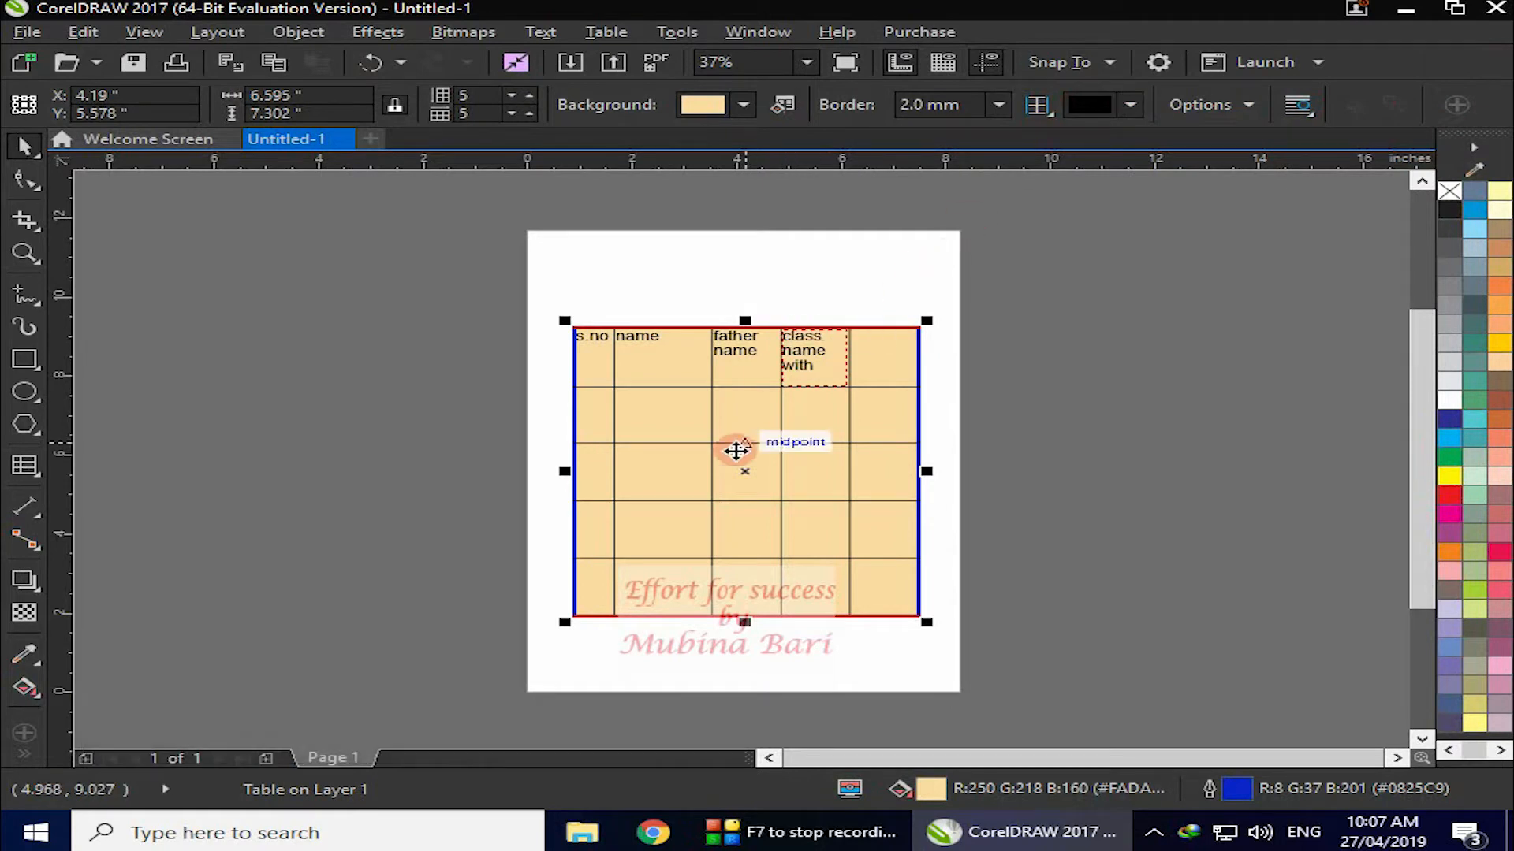
# Step: Choose the table's top and bottom borders and change their colour to near-black #050303
pyautogui.click(1054, 118)
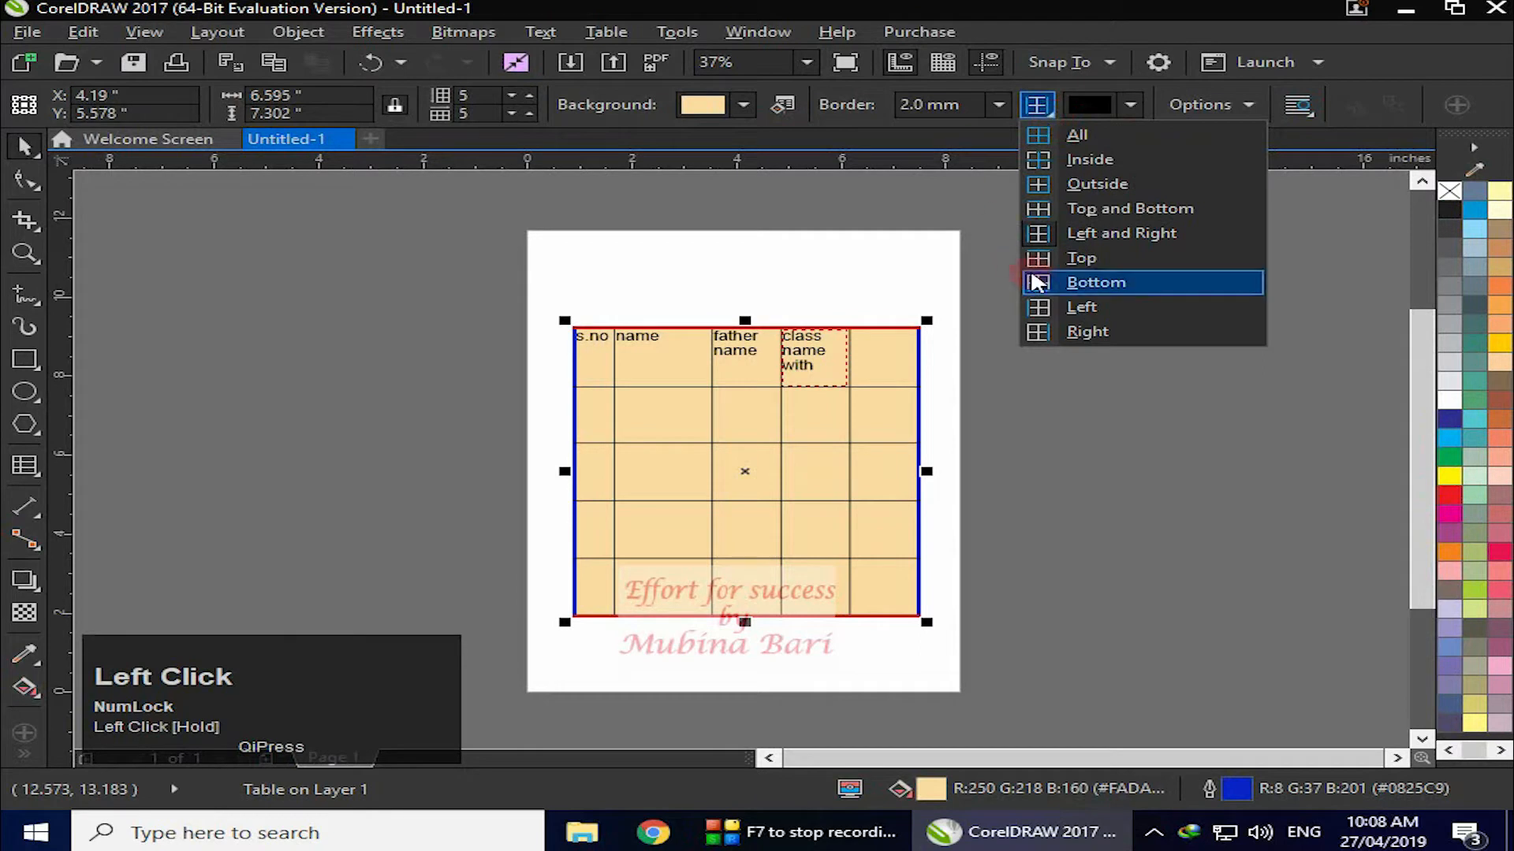
pyautogui.click(1127, 208)
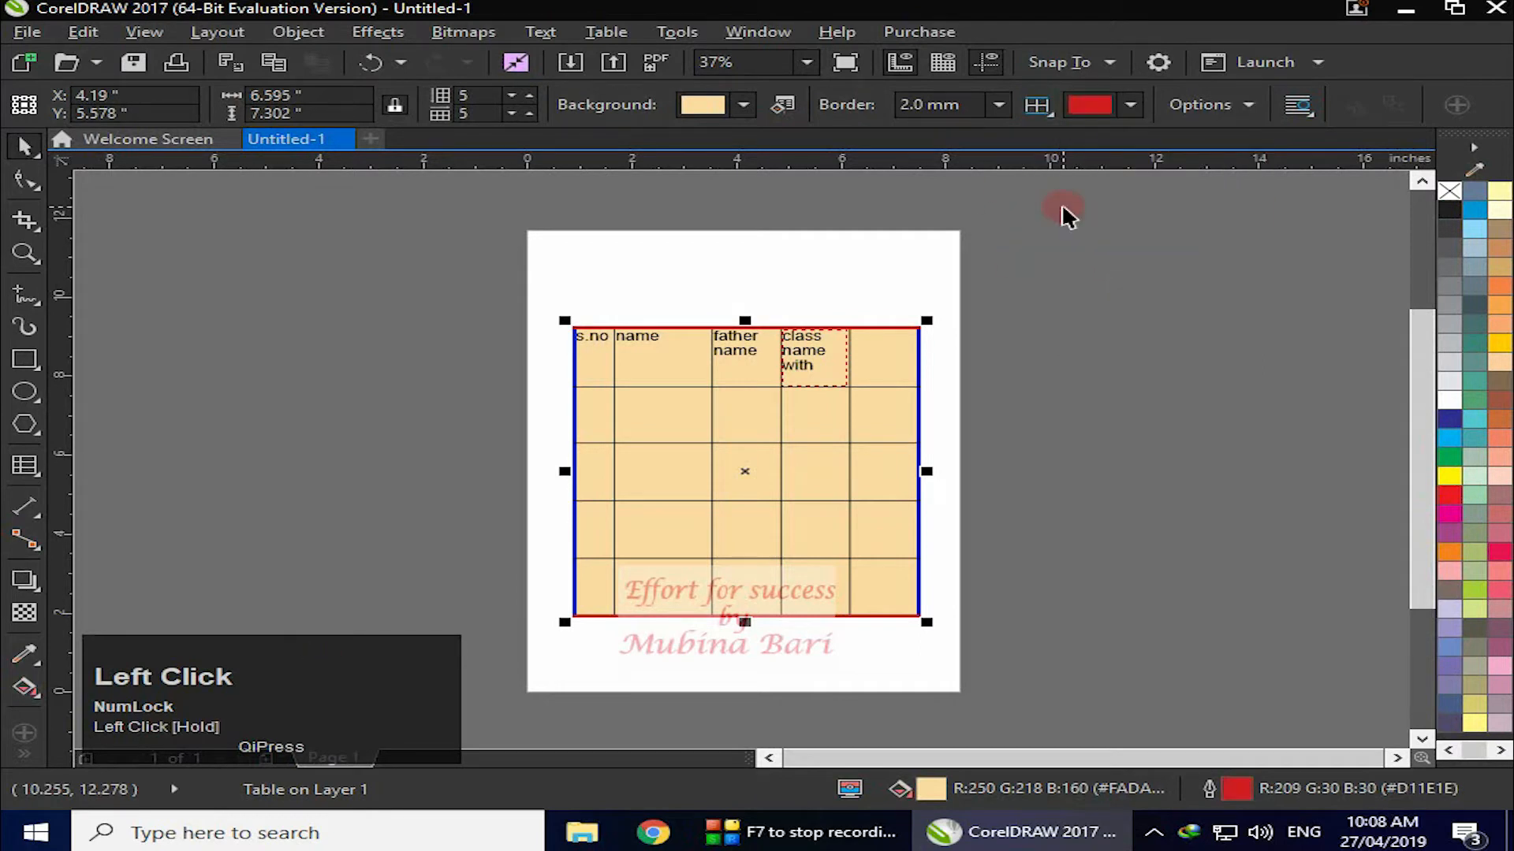
pyautogui.click(1132, 104)
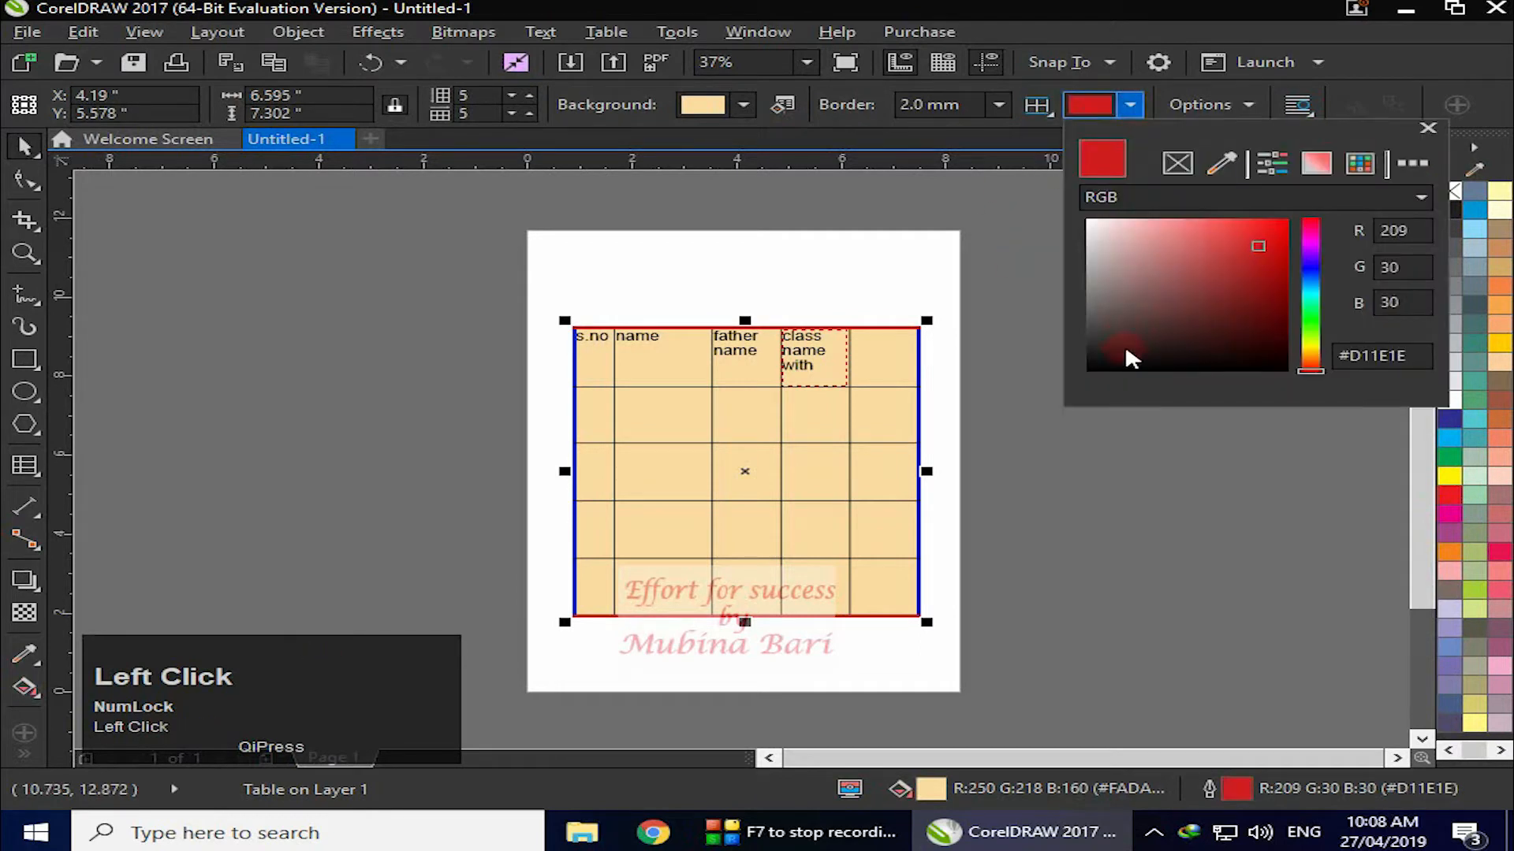
pyautogui.moveTo(1185, 372); pyautogui.dragTo(1163, 355)
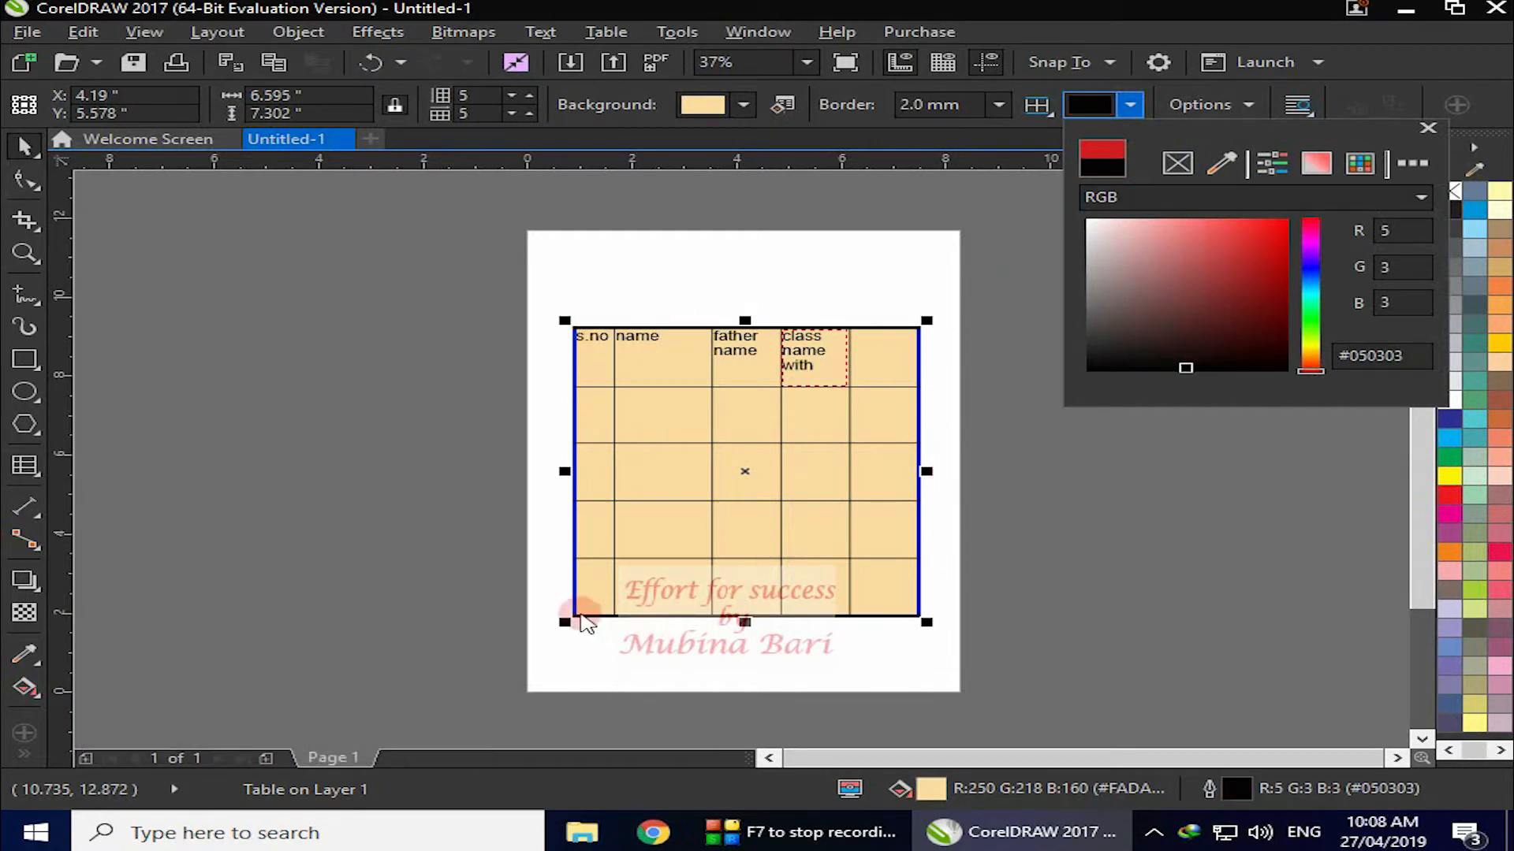
pyautogui.click(1118, 399)
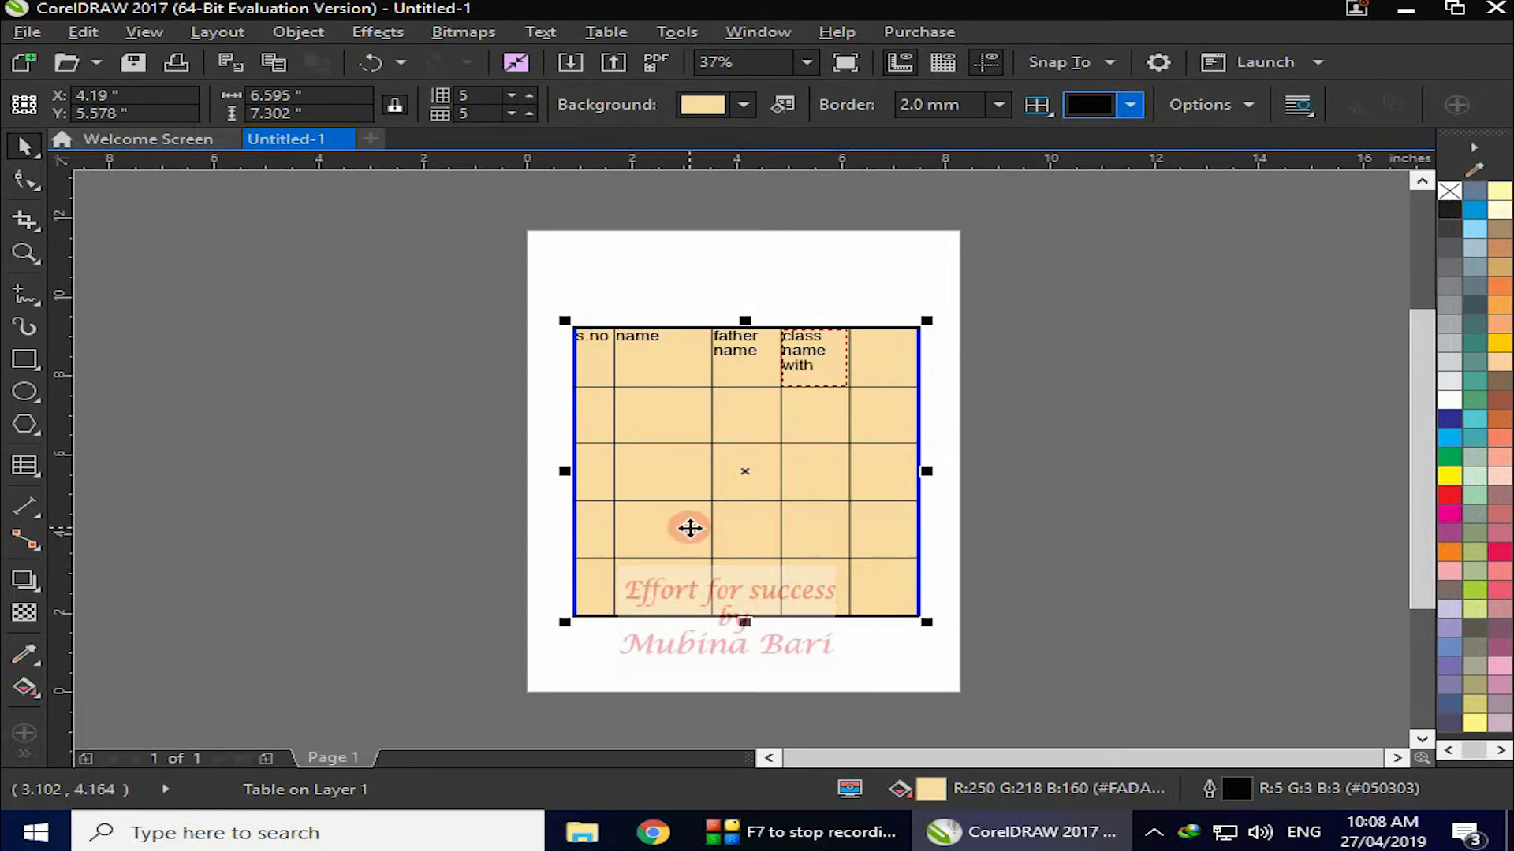
pyautogui.click(690, 528)
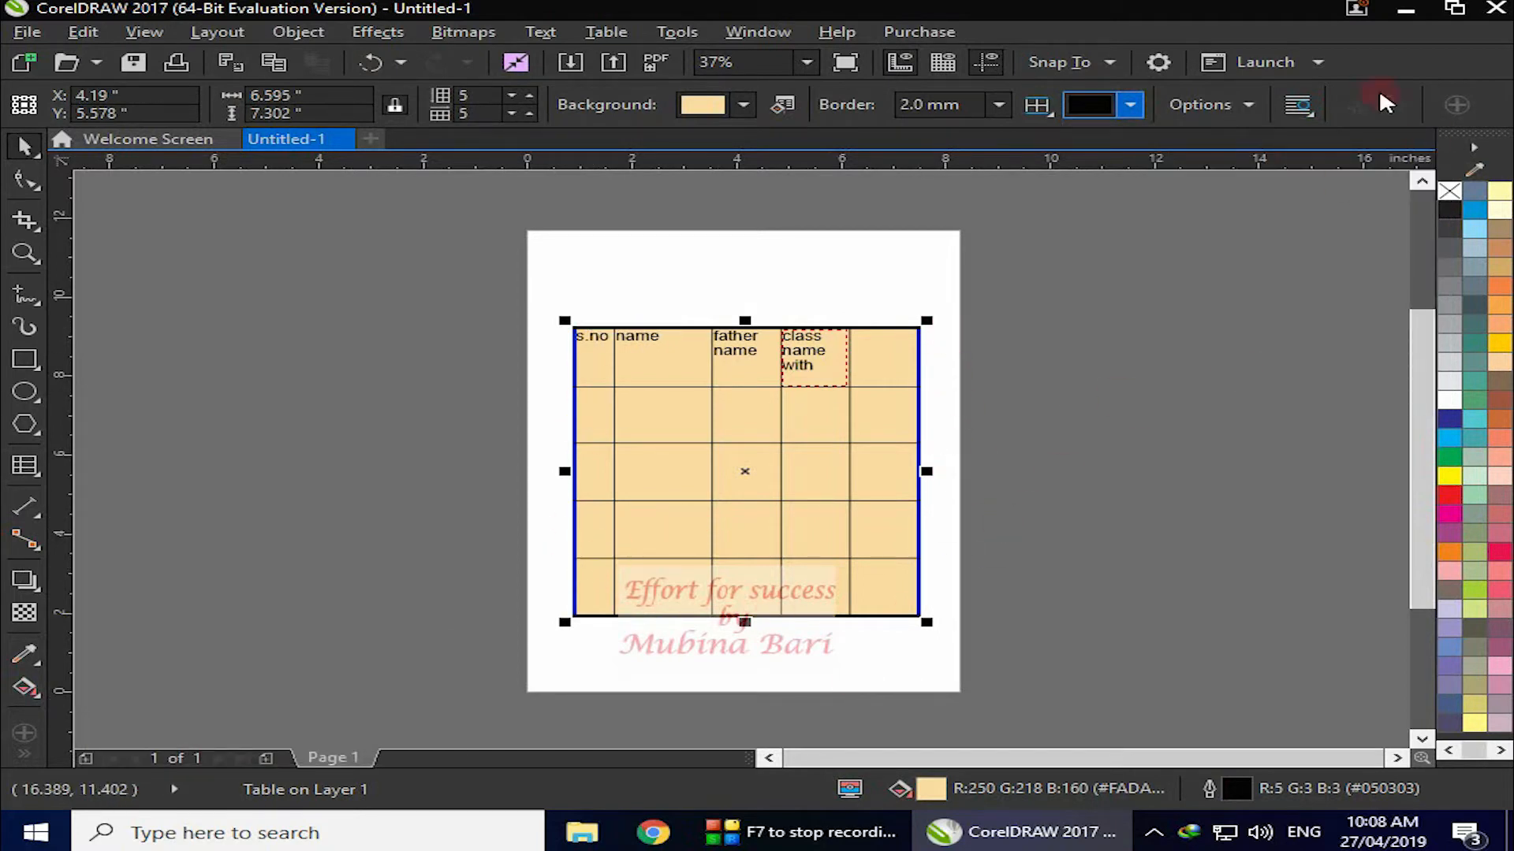
# Step: Turn on automatic resizing of the table's cells while typing
pyautogui.click(1250, 104)
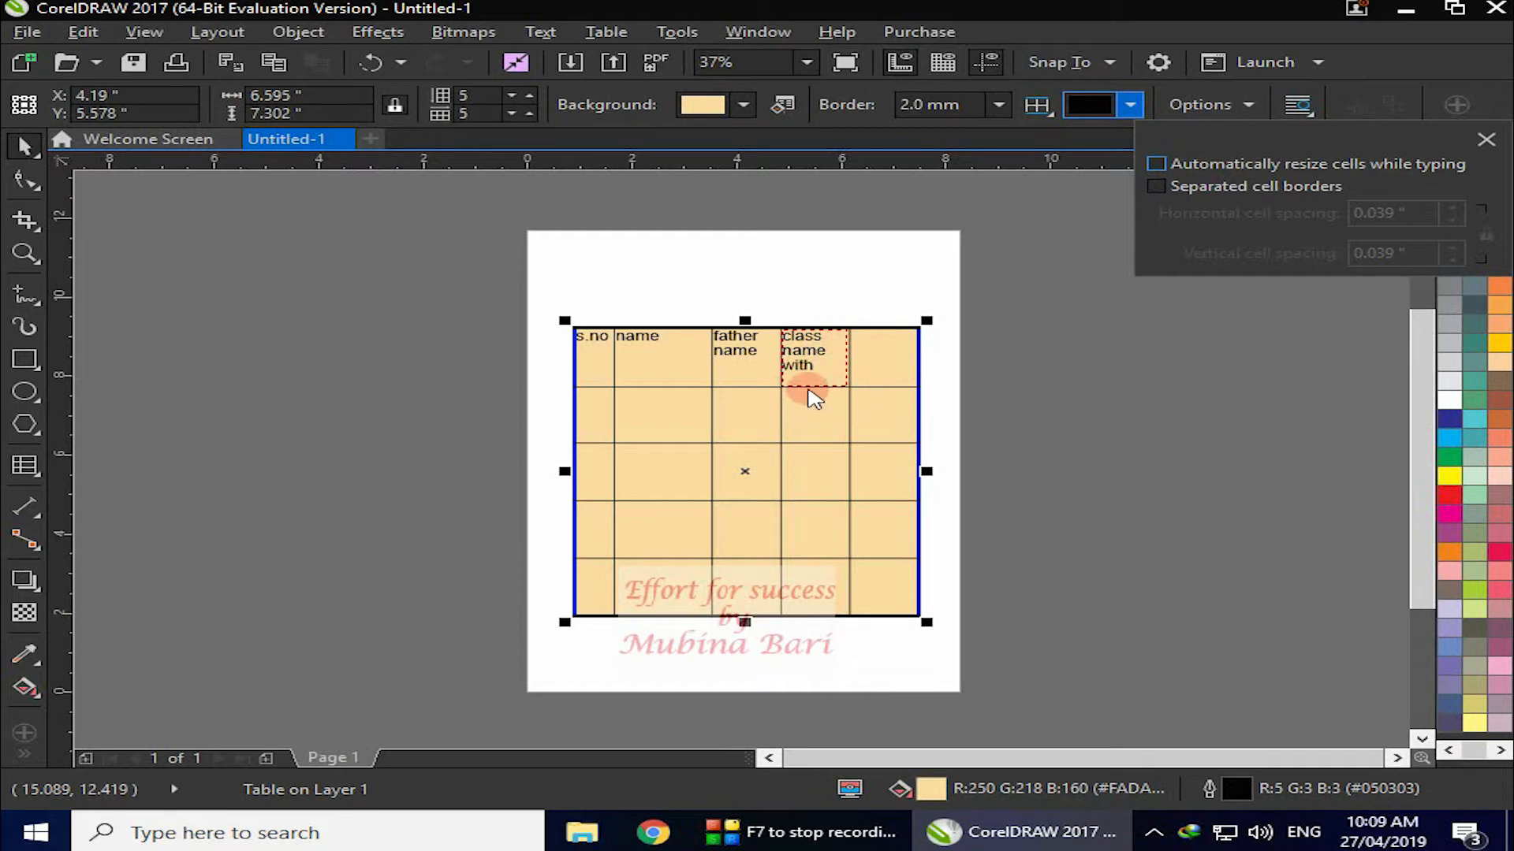
pyautogui.click(1156, 166)
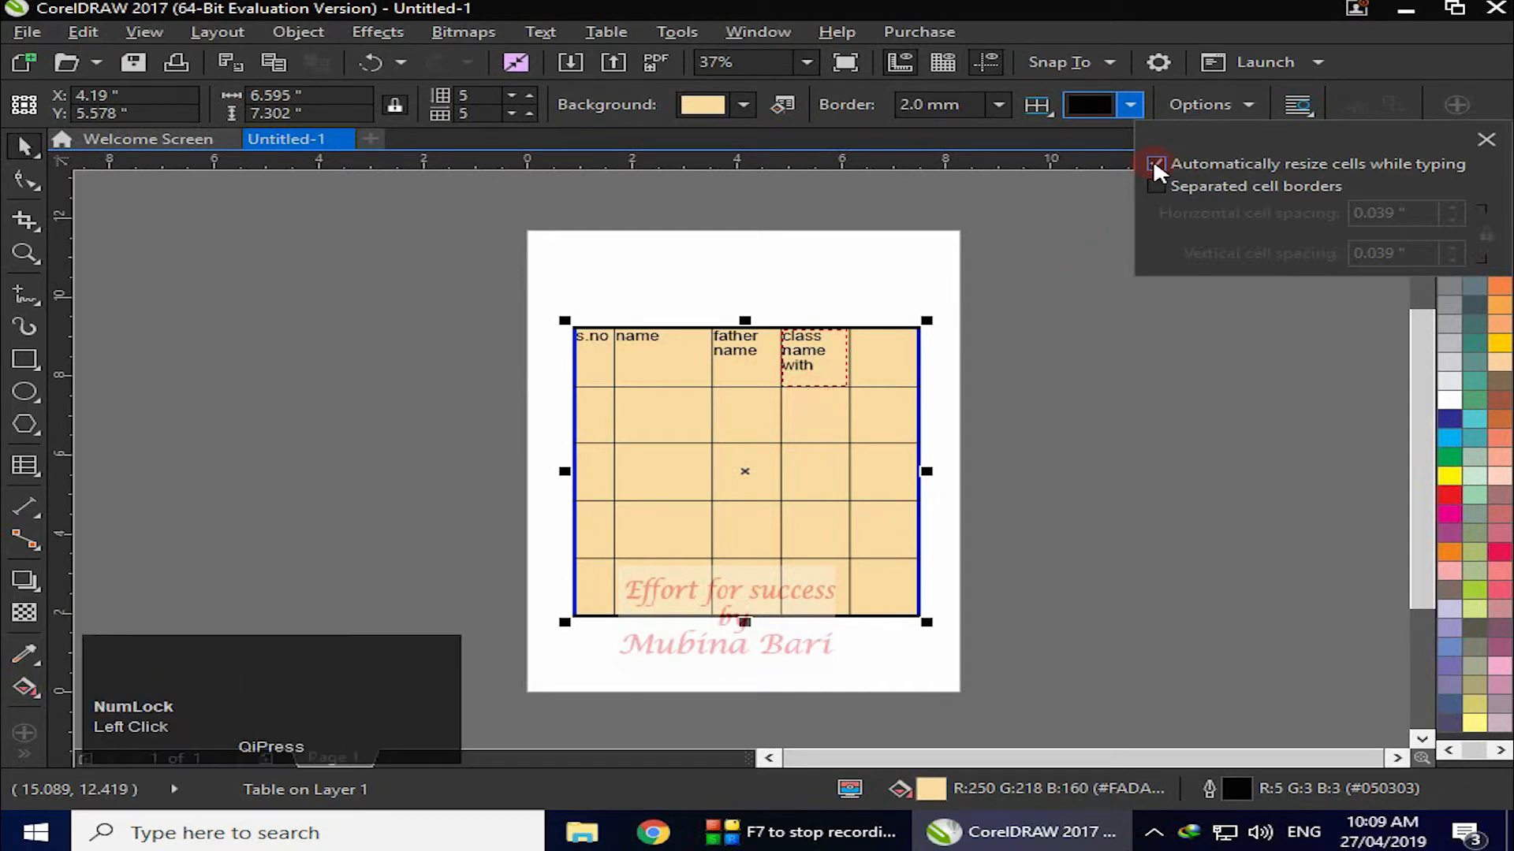
# Step: Enter "class name with section result card" in the last heading cell with the font size set to 24 pt
pyautogui.click(865, 337)
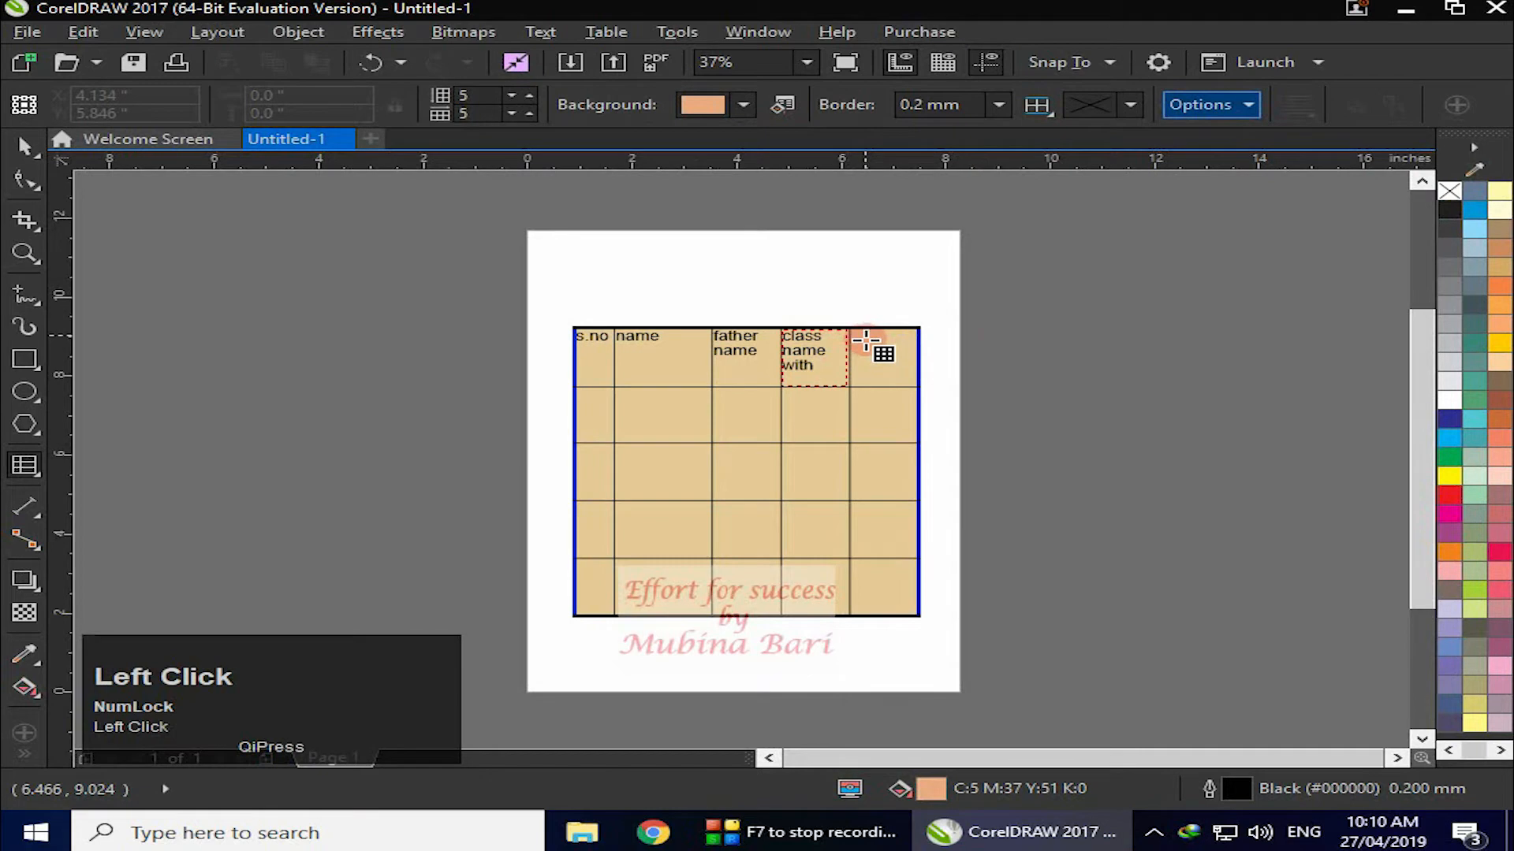
pyautogui.click(866, 344)
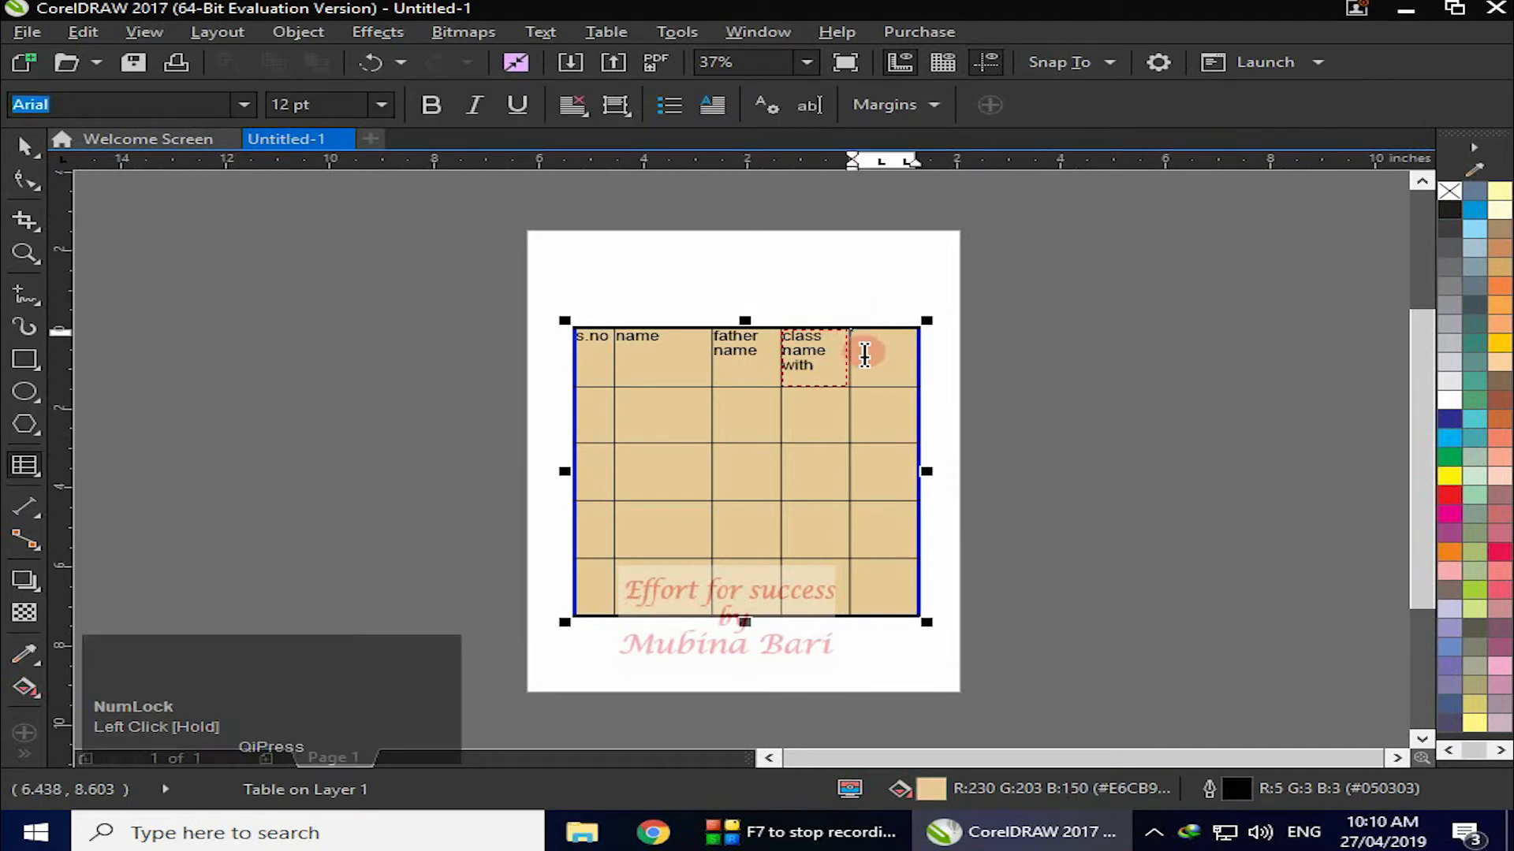
pyautogui.click(382, 110)
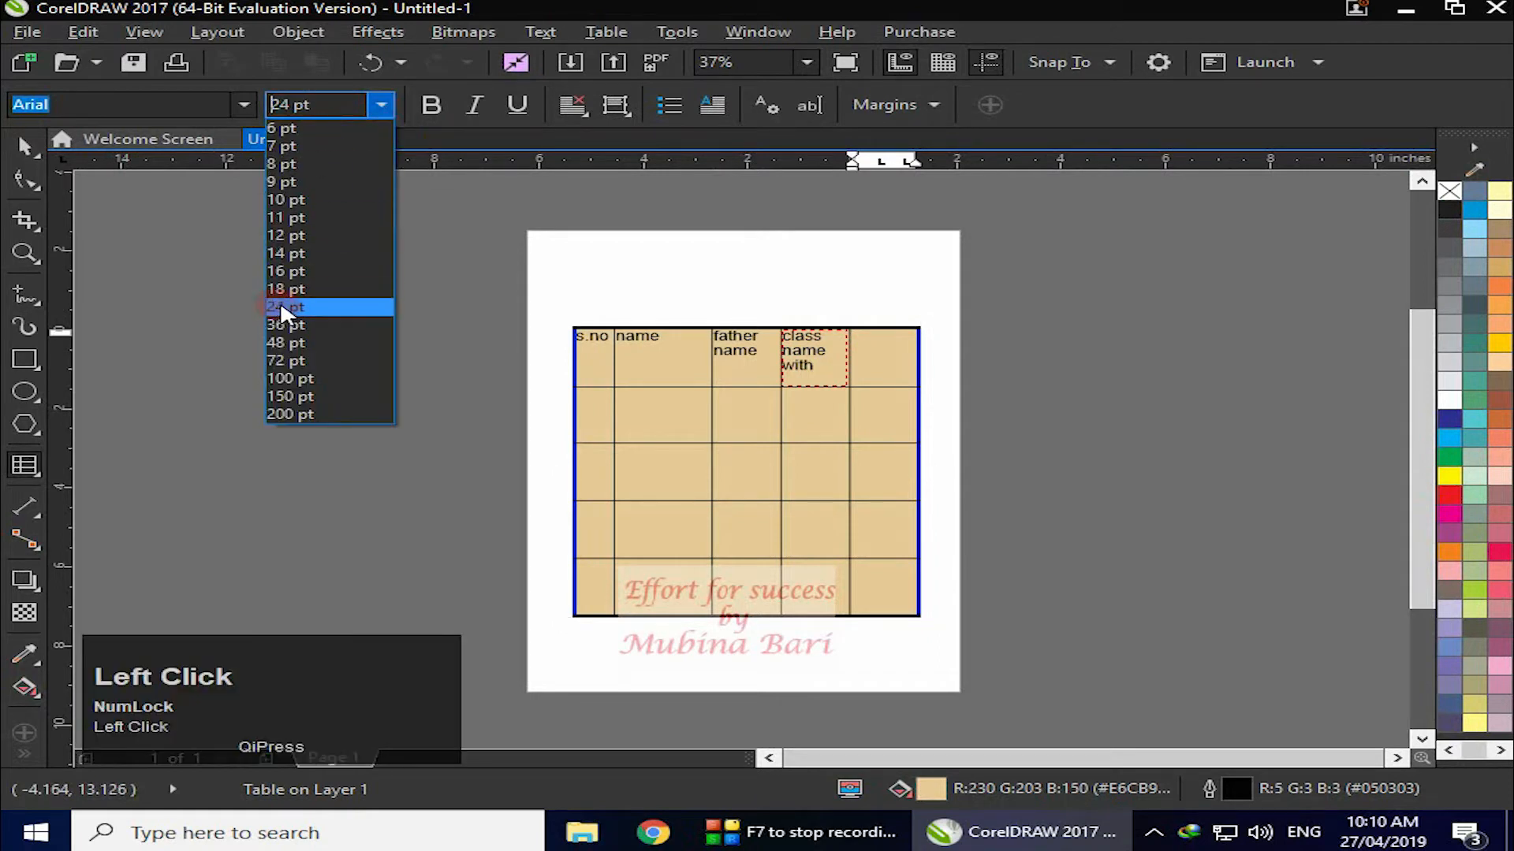
pyautogui.click(281, 307)
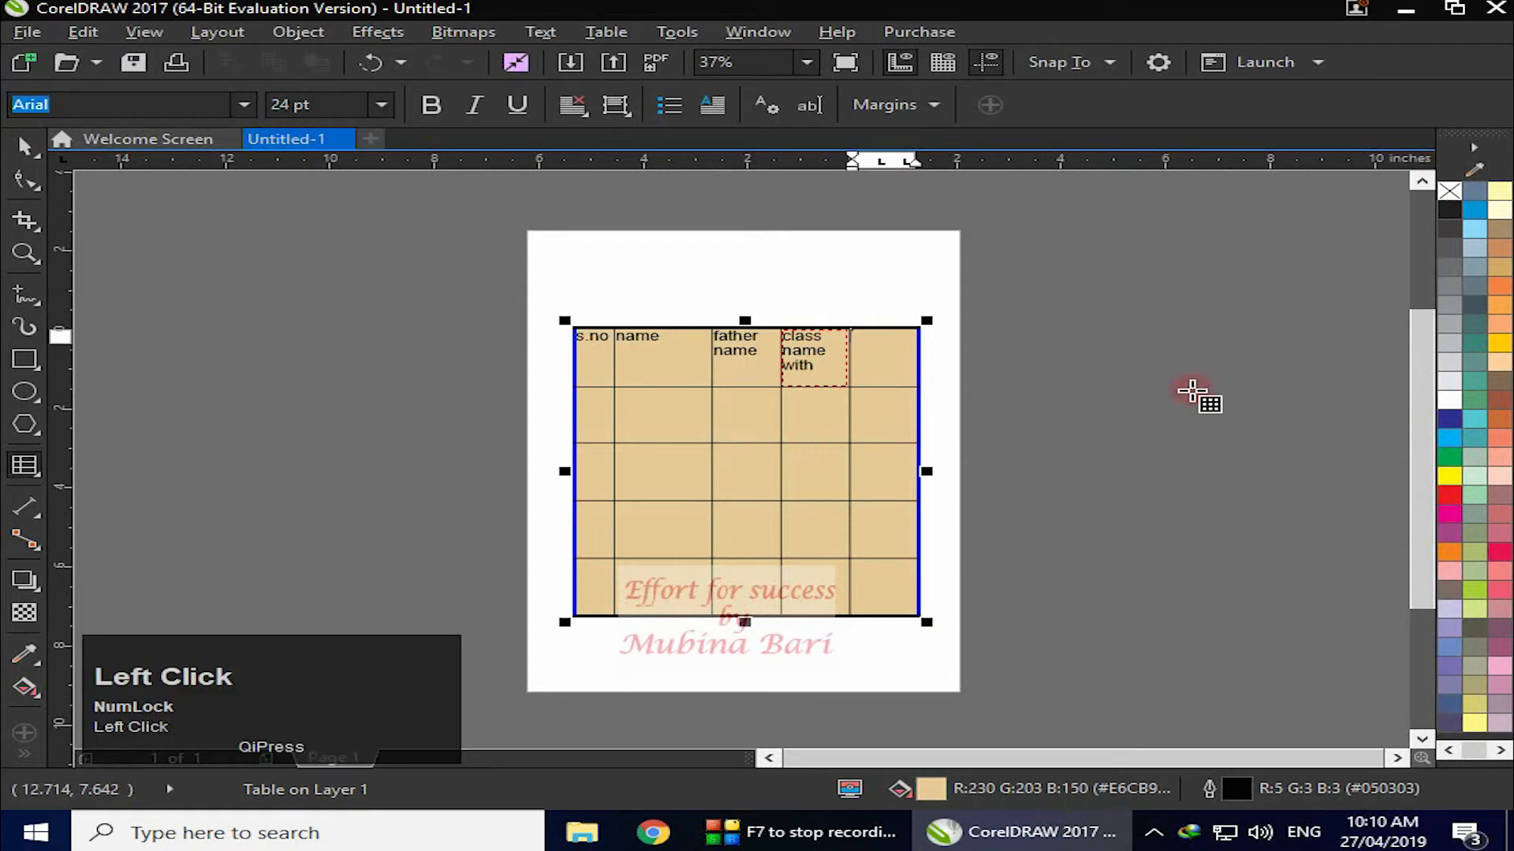
pyautogui.press('BackSpace')
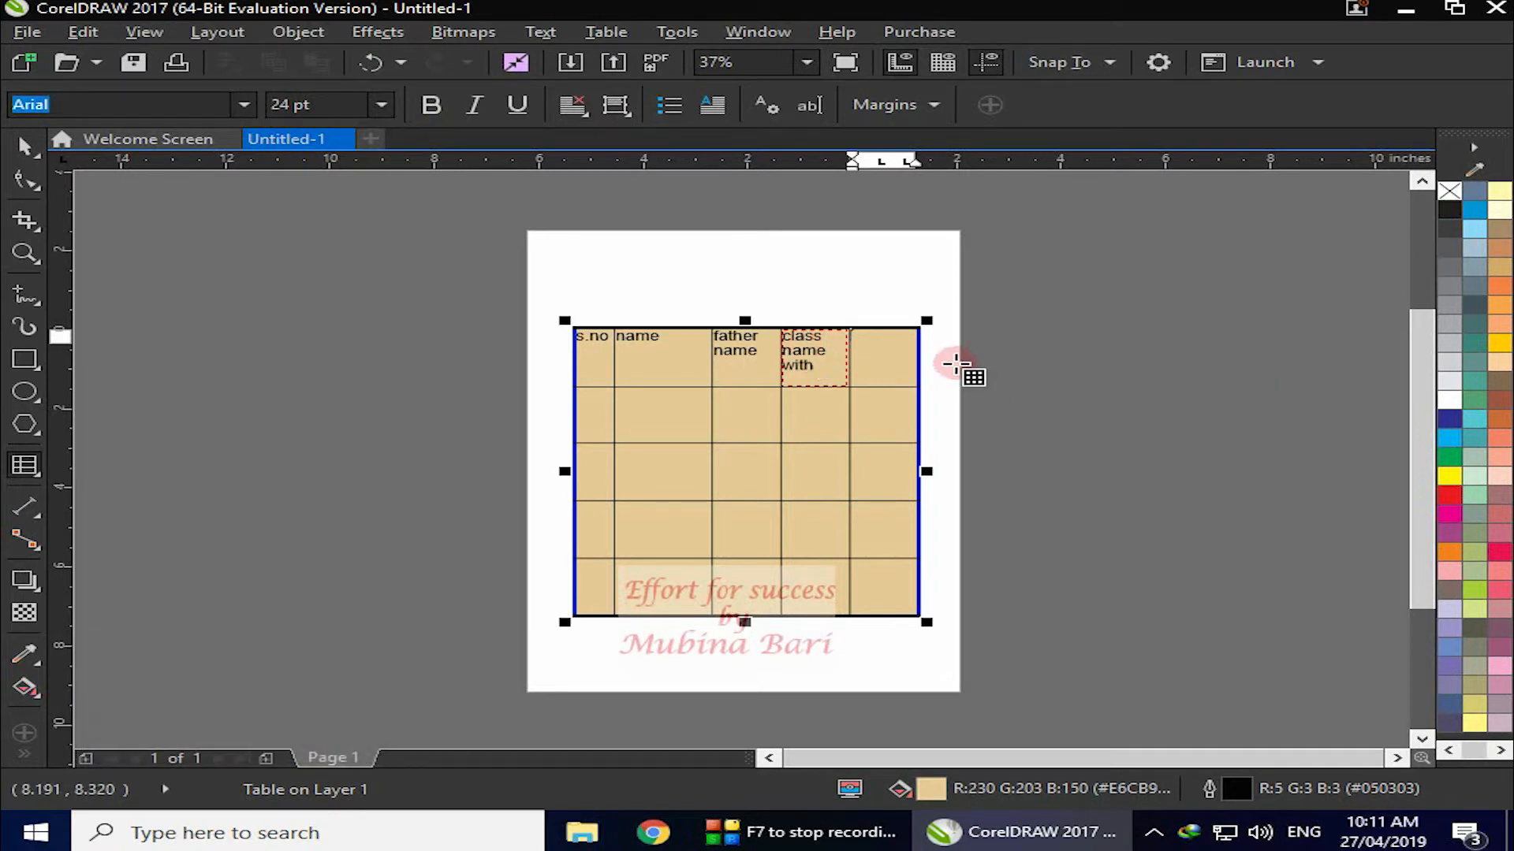
pyautogui.write('class name with section')
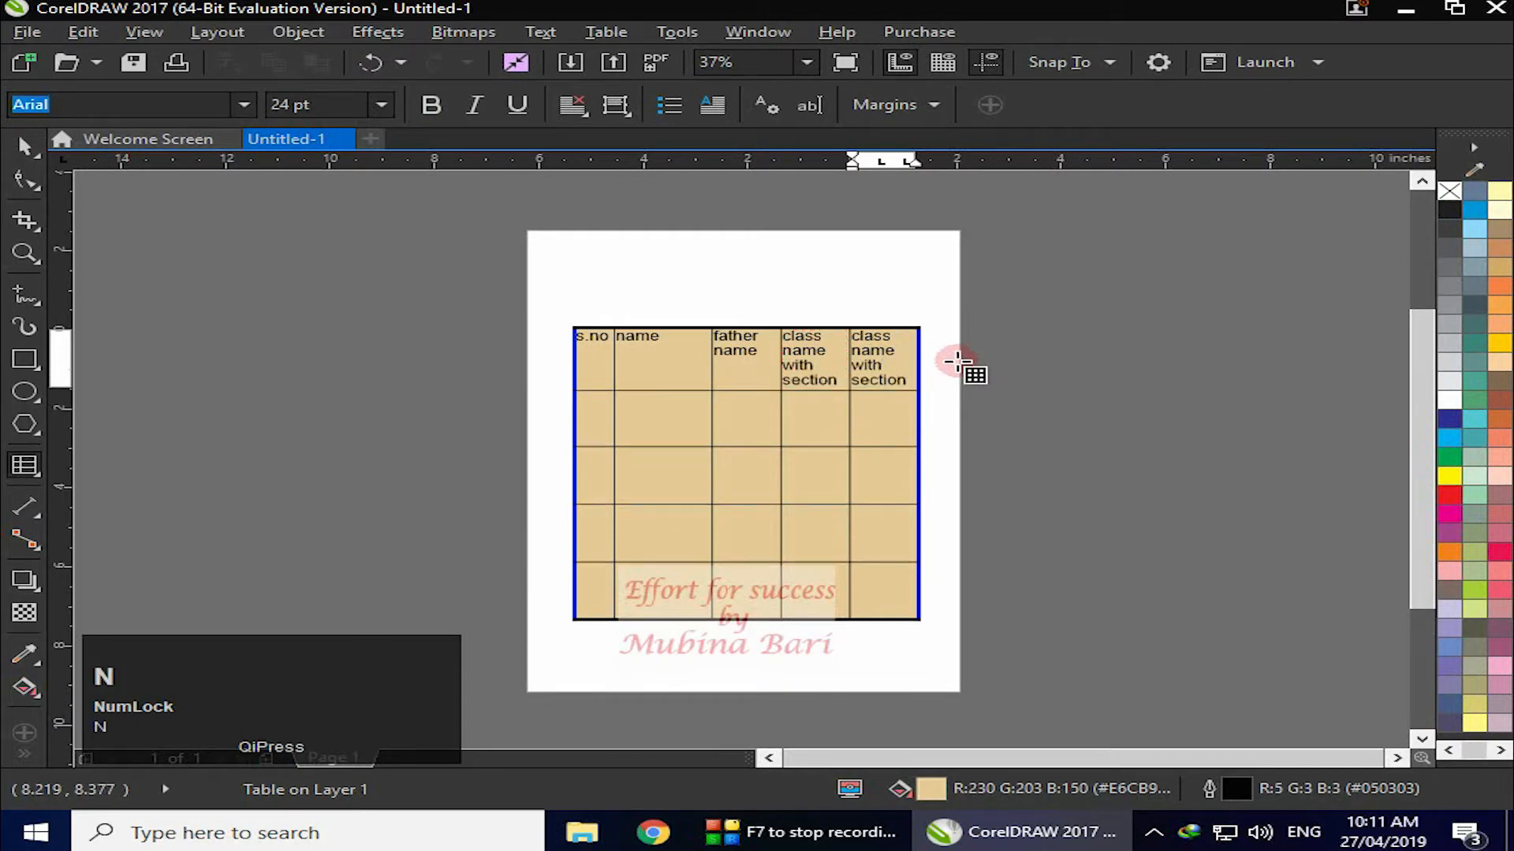
pyautogui.click(889, 380)
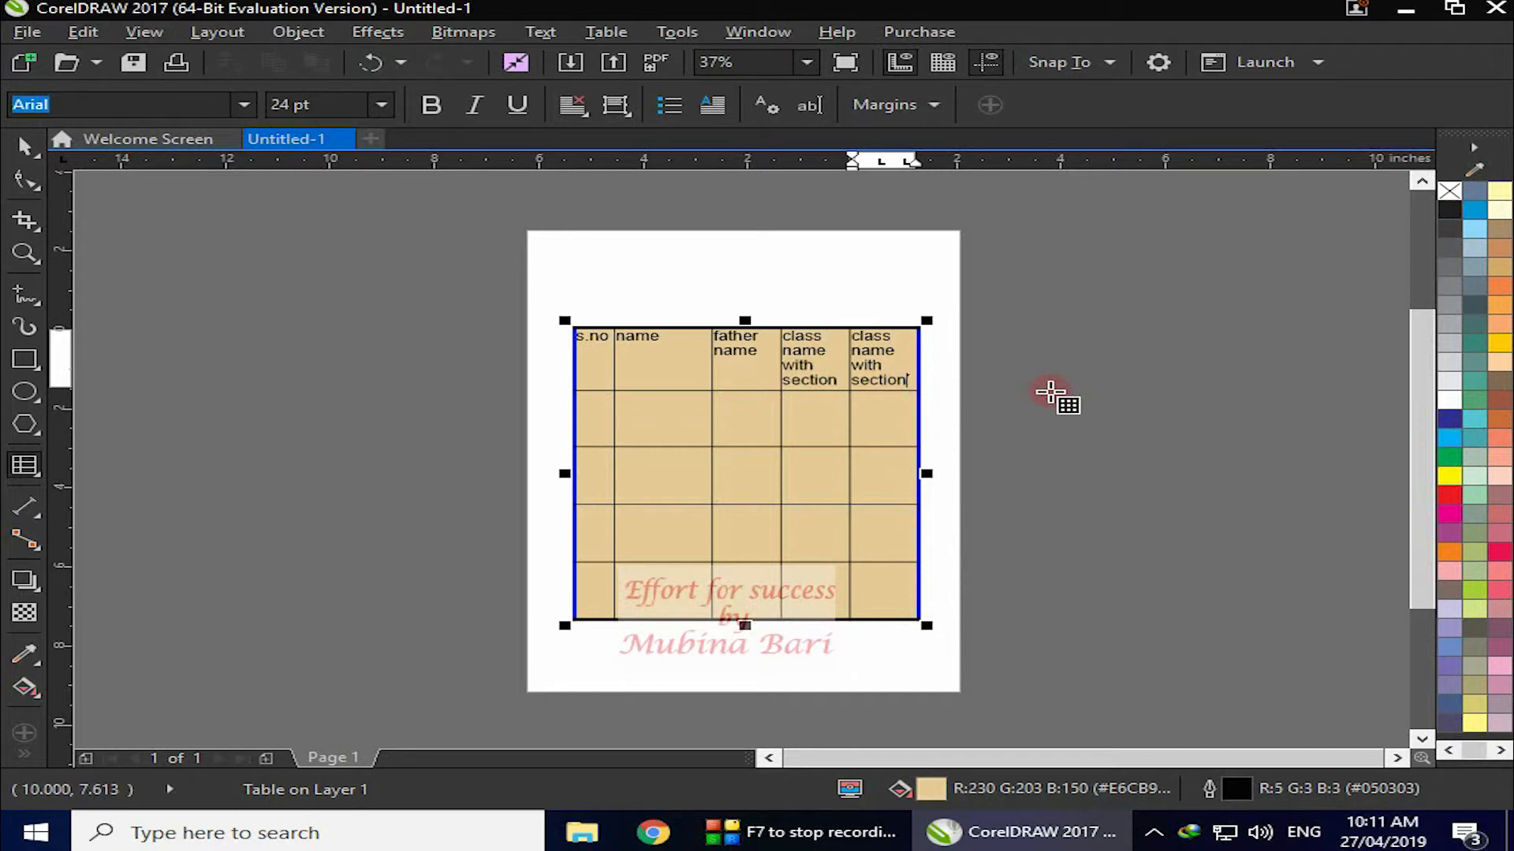
pyautogui.write('result card')
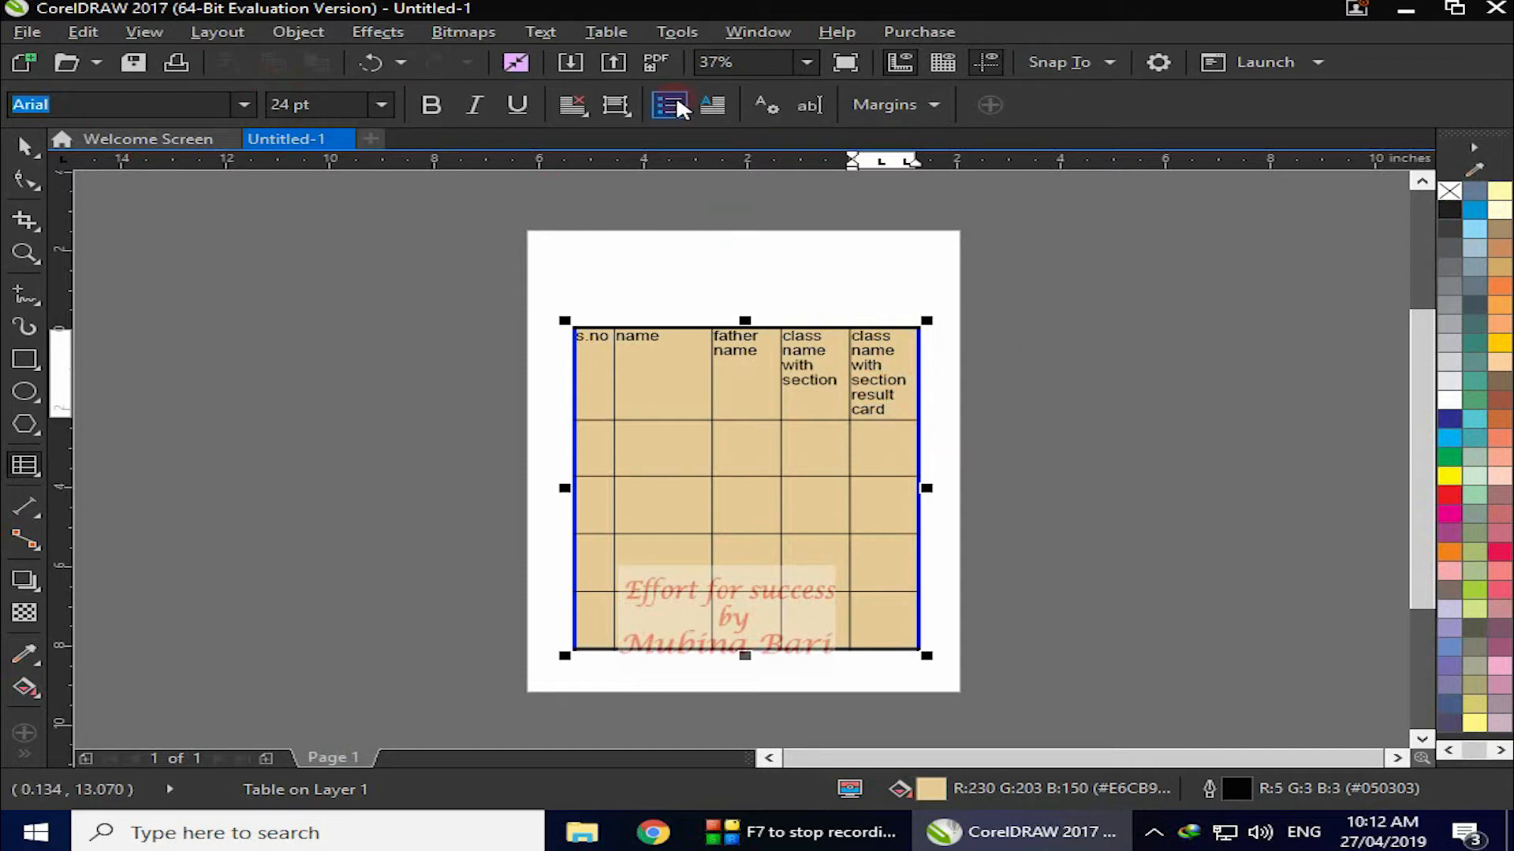
# Step: Shrink the whole table to about 2.06 × 2.55 in and move it off the page to the left
pyautogui.click(712, 272)
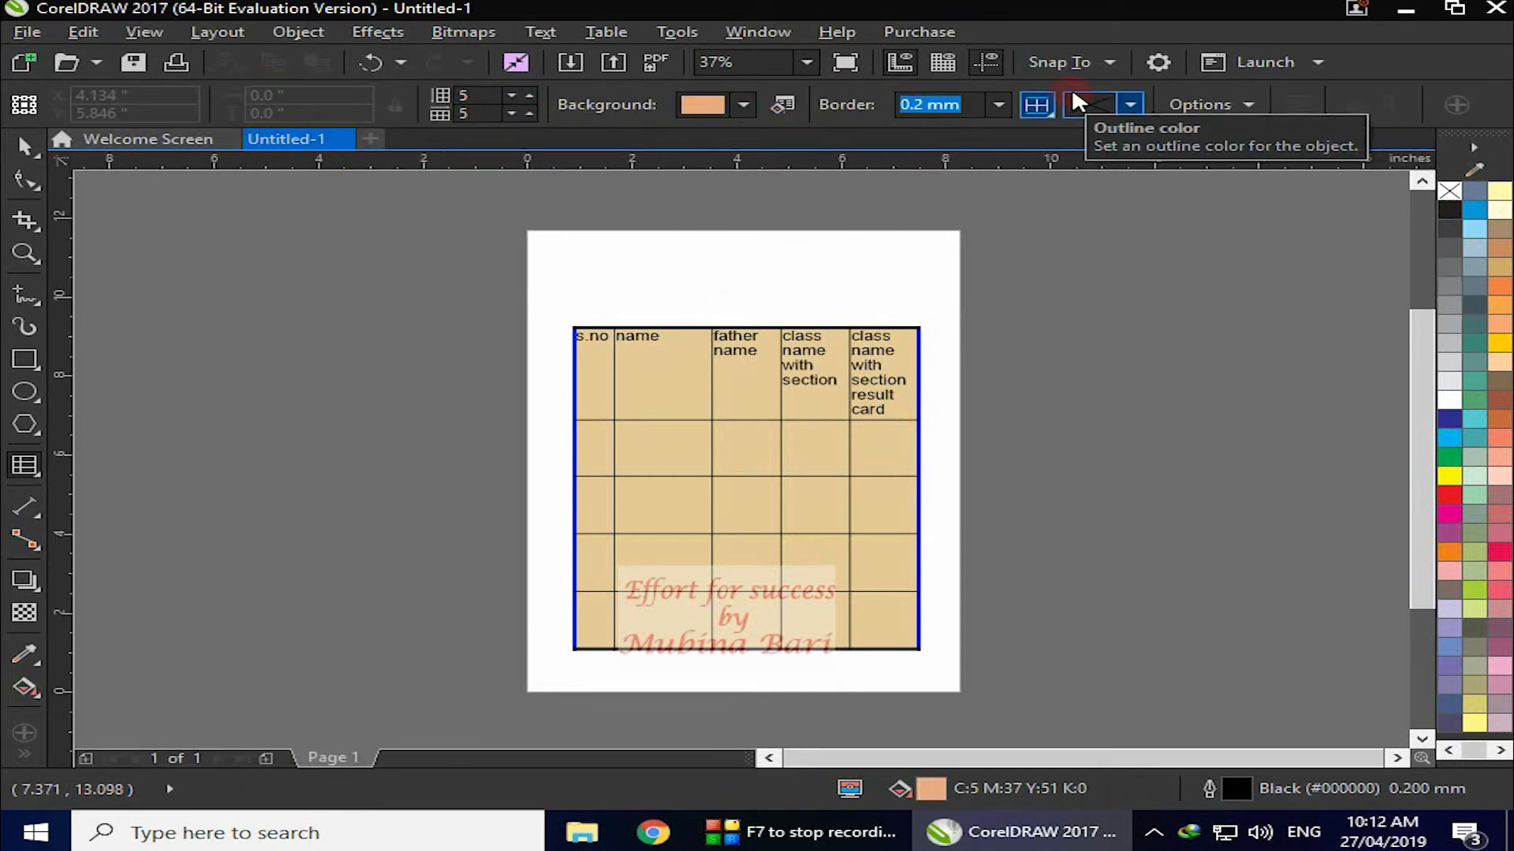
pyautogui.click(423, 394)
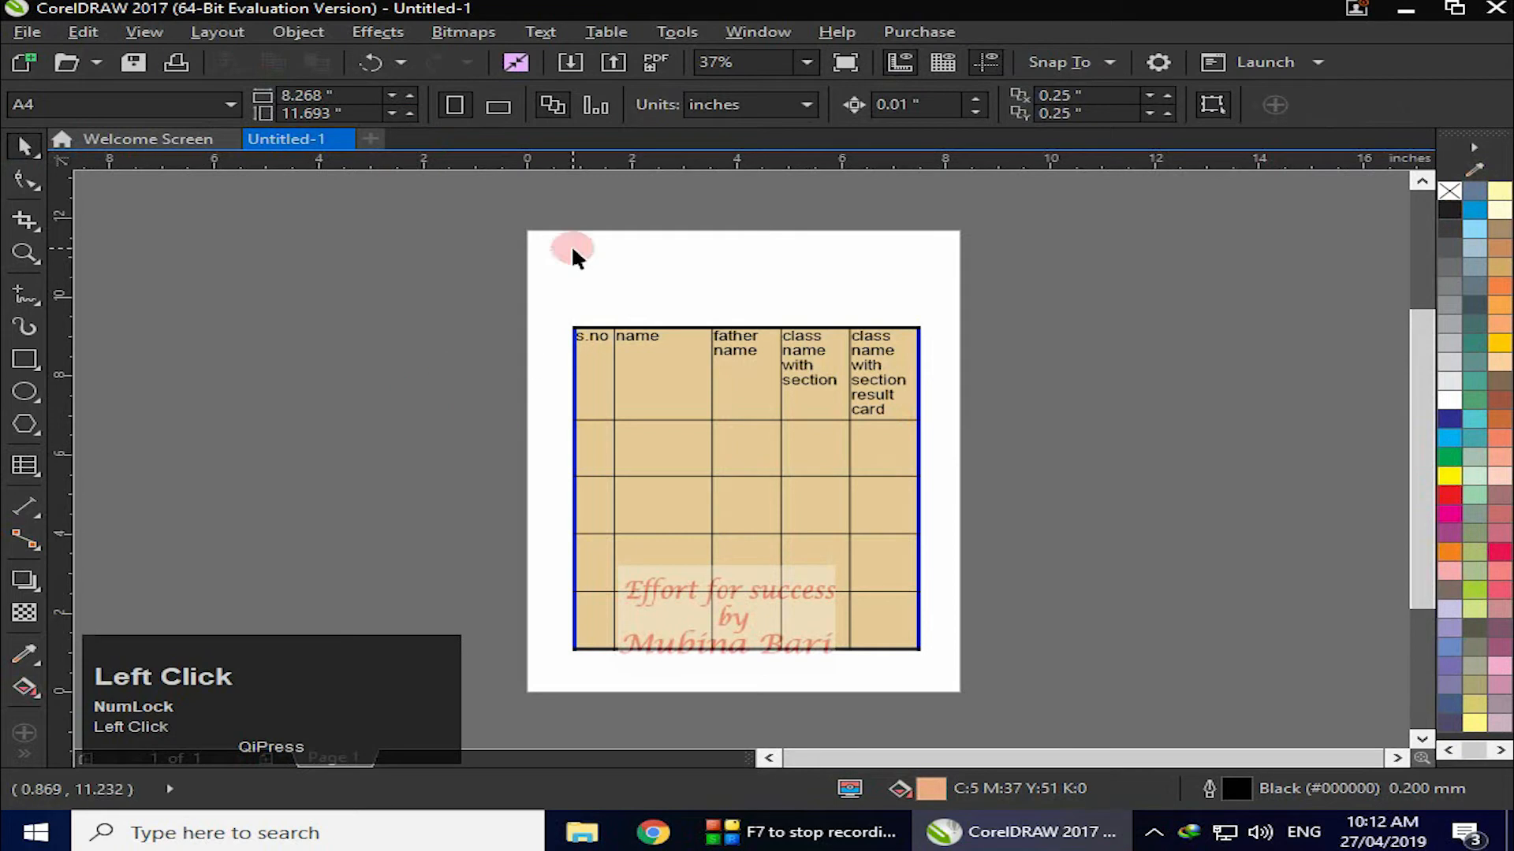
pyautogui.moveTo(528, 313); pyautogui.dragTo(938, 667)
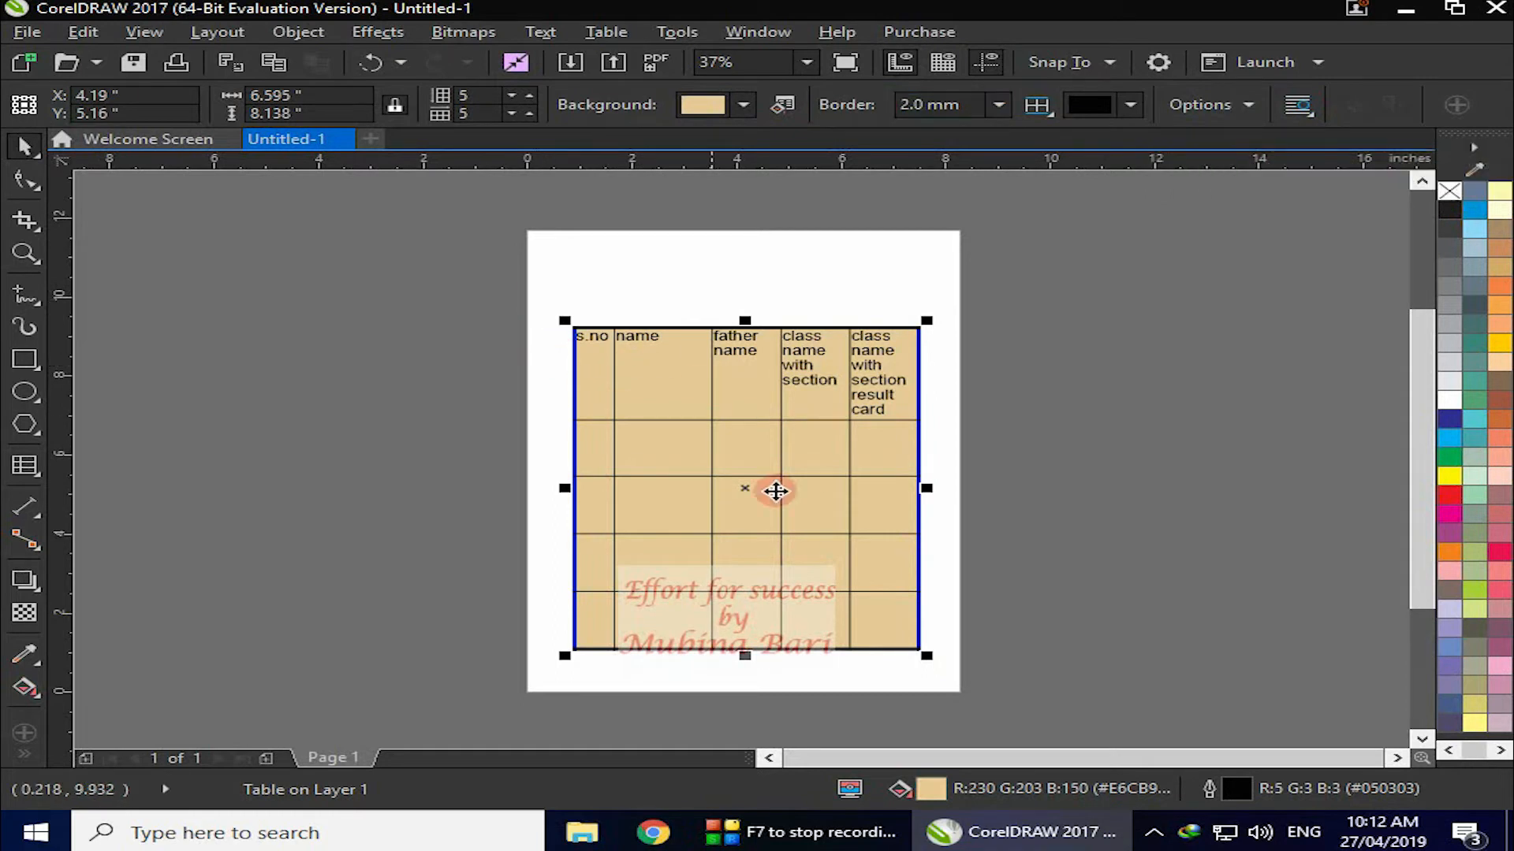
pyautogui.moveTo(927, 655); pyautogui.dragTo(747, 433)
pyautogui.click(635, 377)
pyautogui.moveTo(636, 377); pyautogui.dragTo(224, 304)
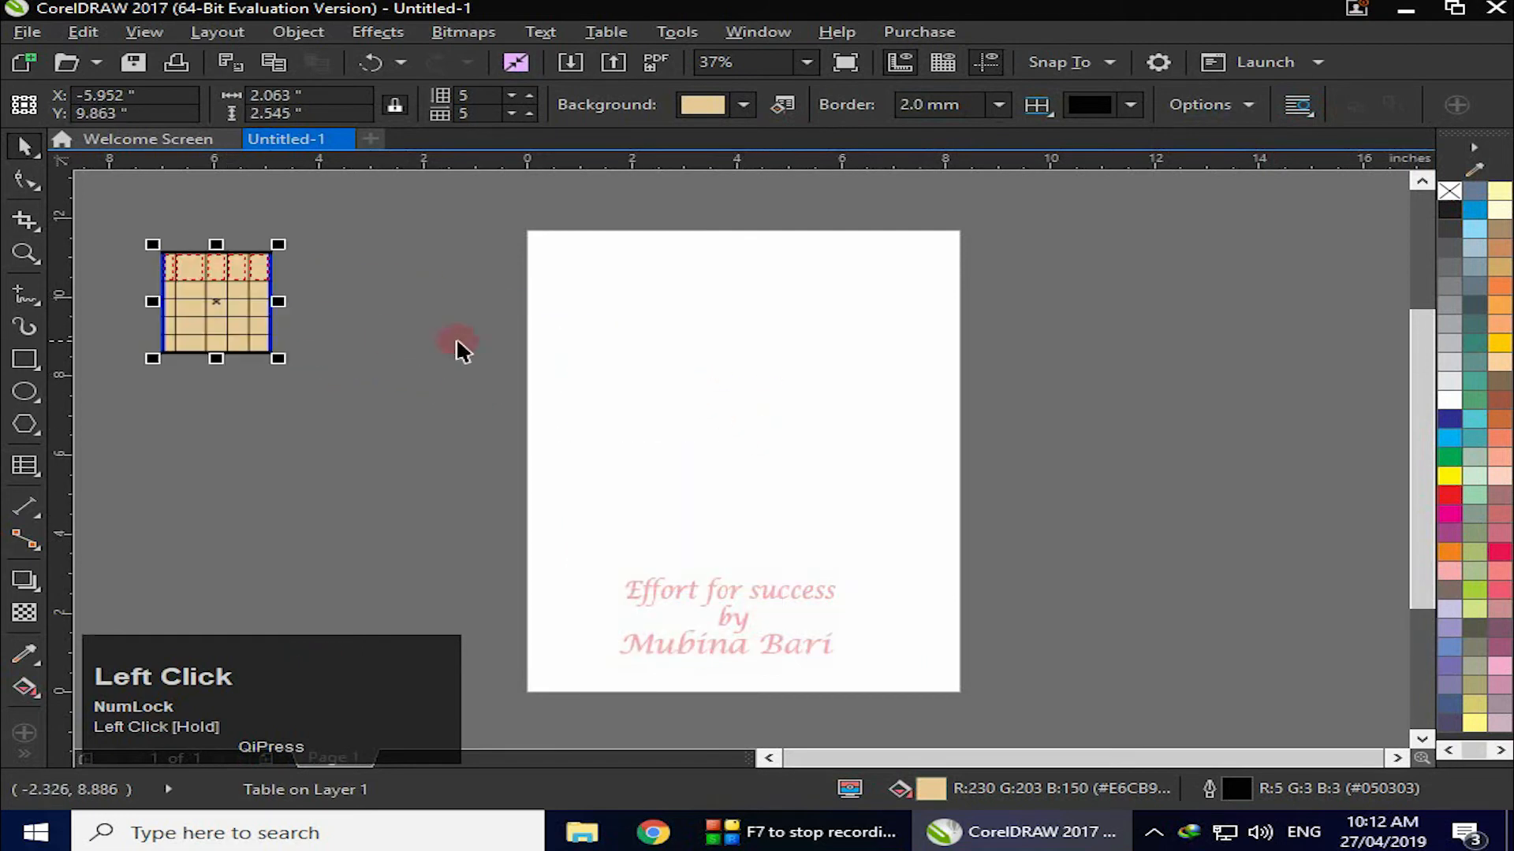
pyautogui.click(406, 347)
# Step: Add a paragraph text frame filled with placeholder text to the page, about 6.1 in wide and 9.56 in high
pyautogui.click(28, 466)
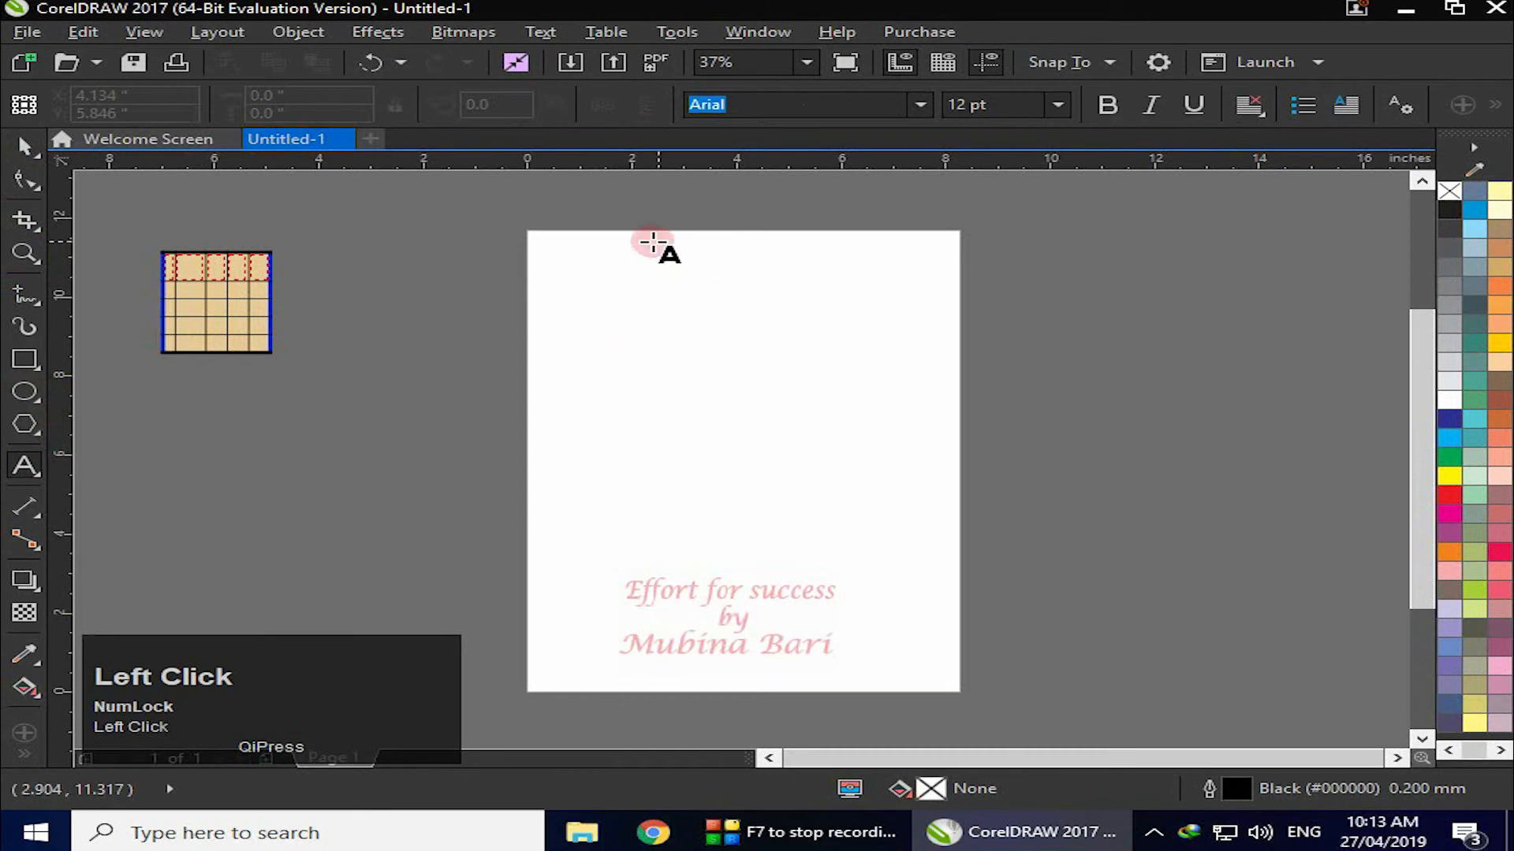
pyautogui.click(571, 329)
pyautogui.moveTo(578, 339); pyautogui.dragTo(884, 521)
pyautogui.rightClick(576, 309)
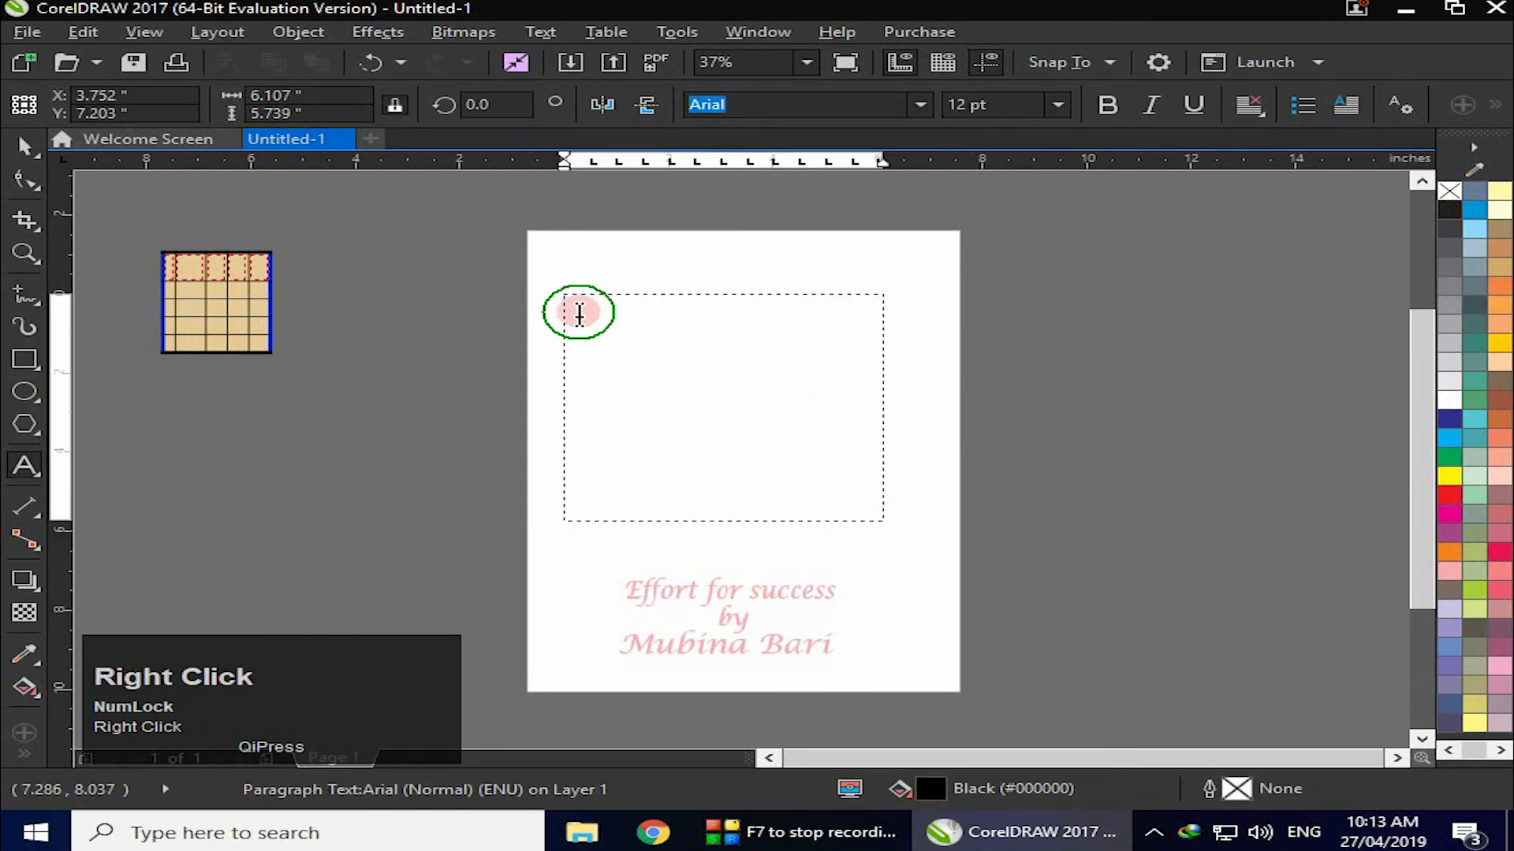
pyautogui.click(722, 347)
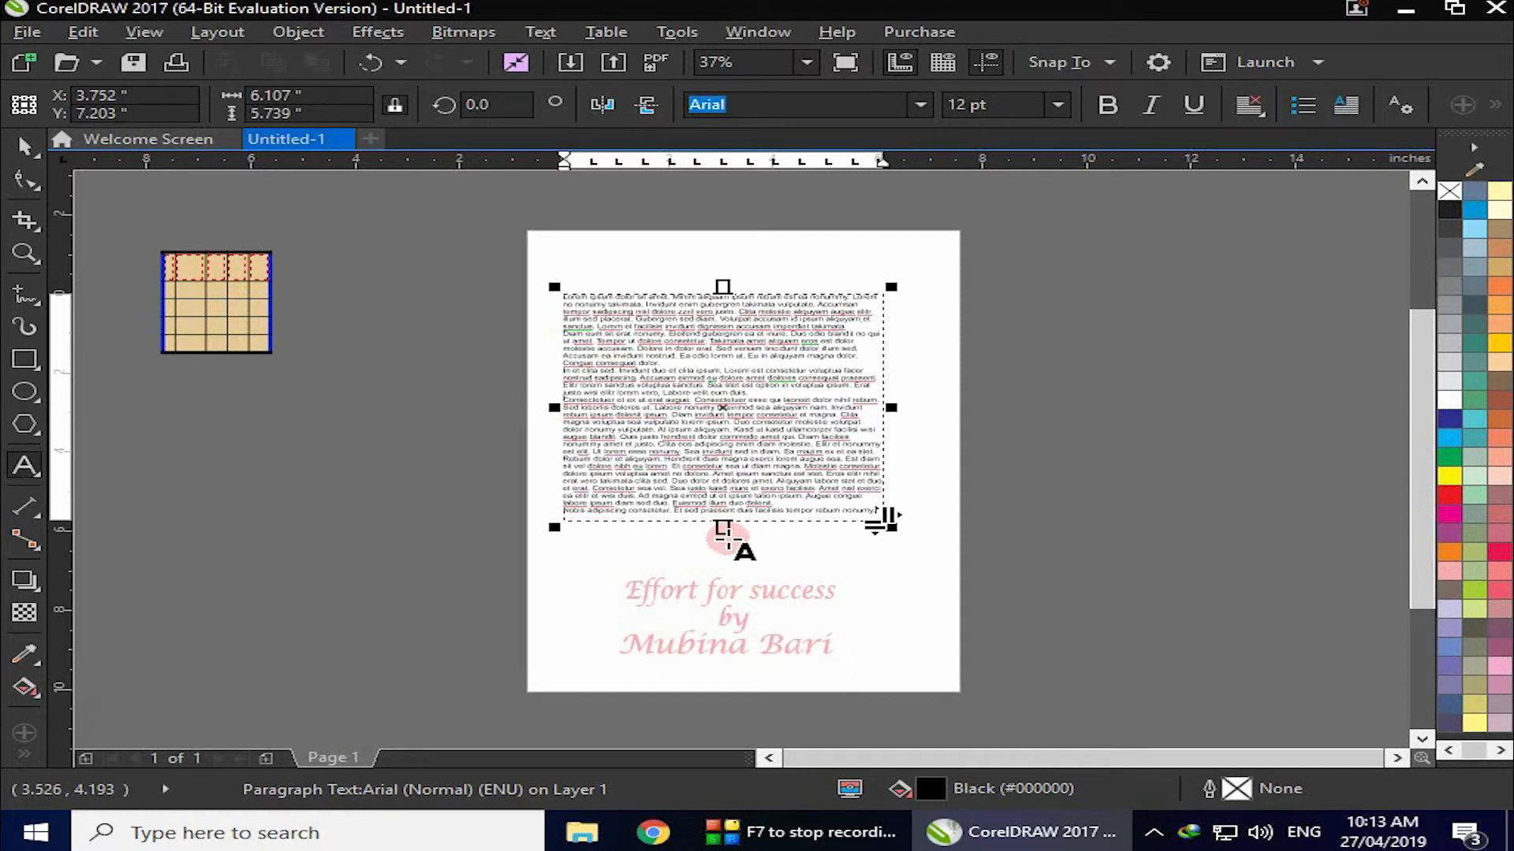
pyautogui.moveTo(744, 517); pyautogui.dragTo(731, 670)
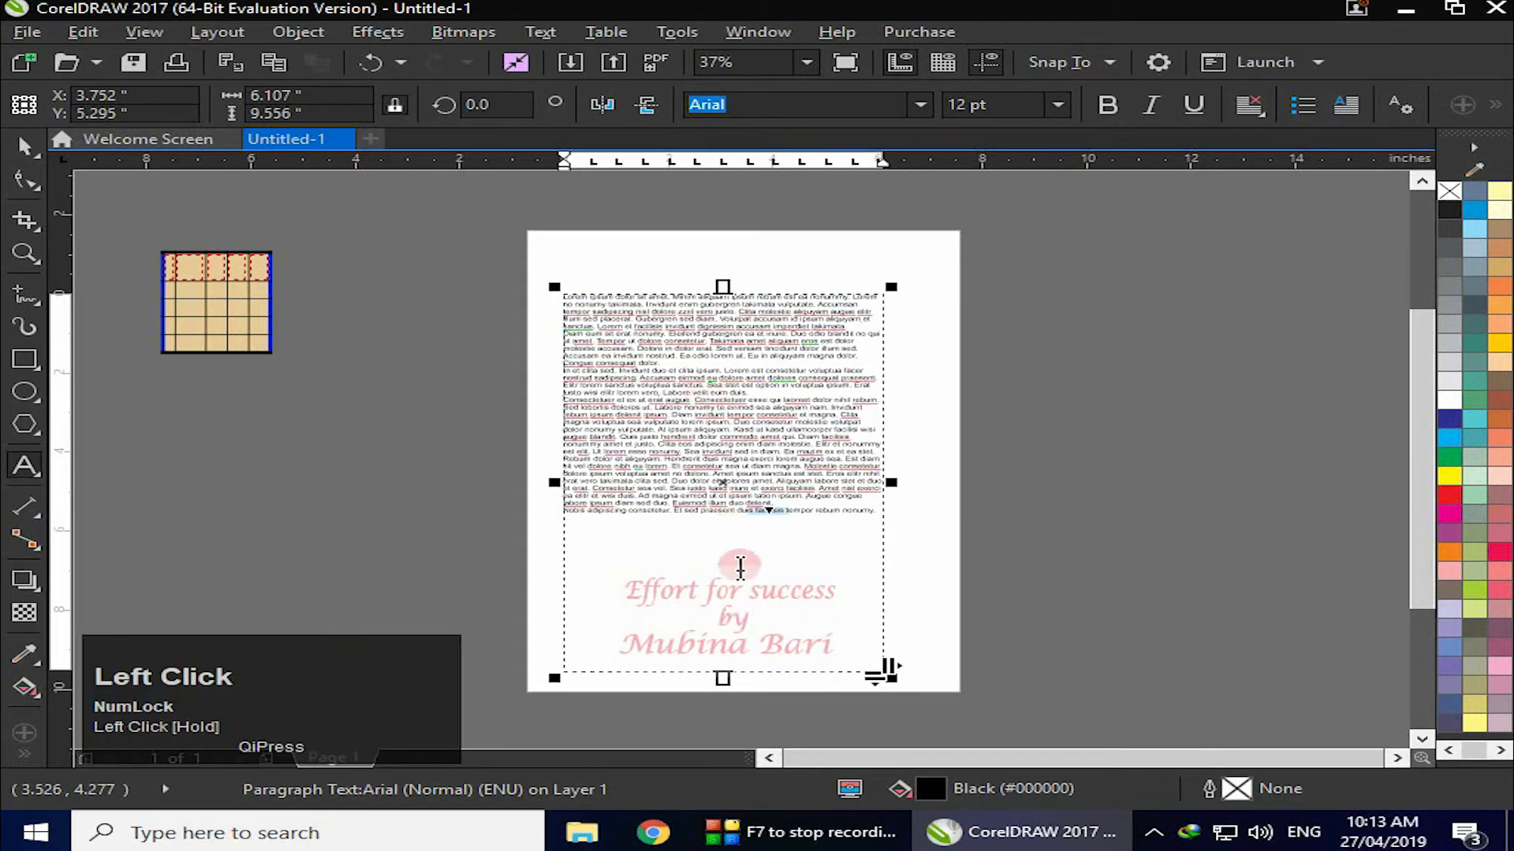
# Step: Place the small table over the paragraph text and try the contour wraps Text Flows Left, Text Flows Right and Straddle Text
pyautogui.click(96, 263)
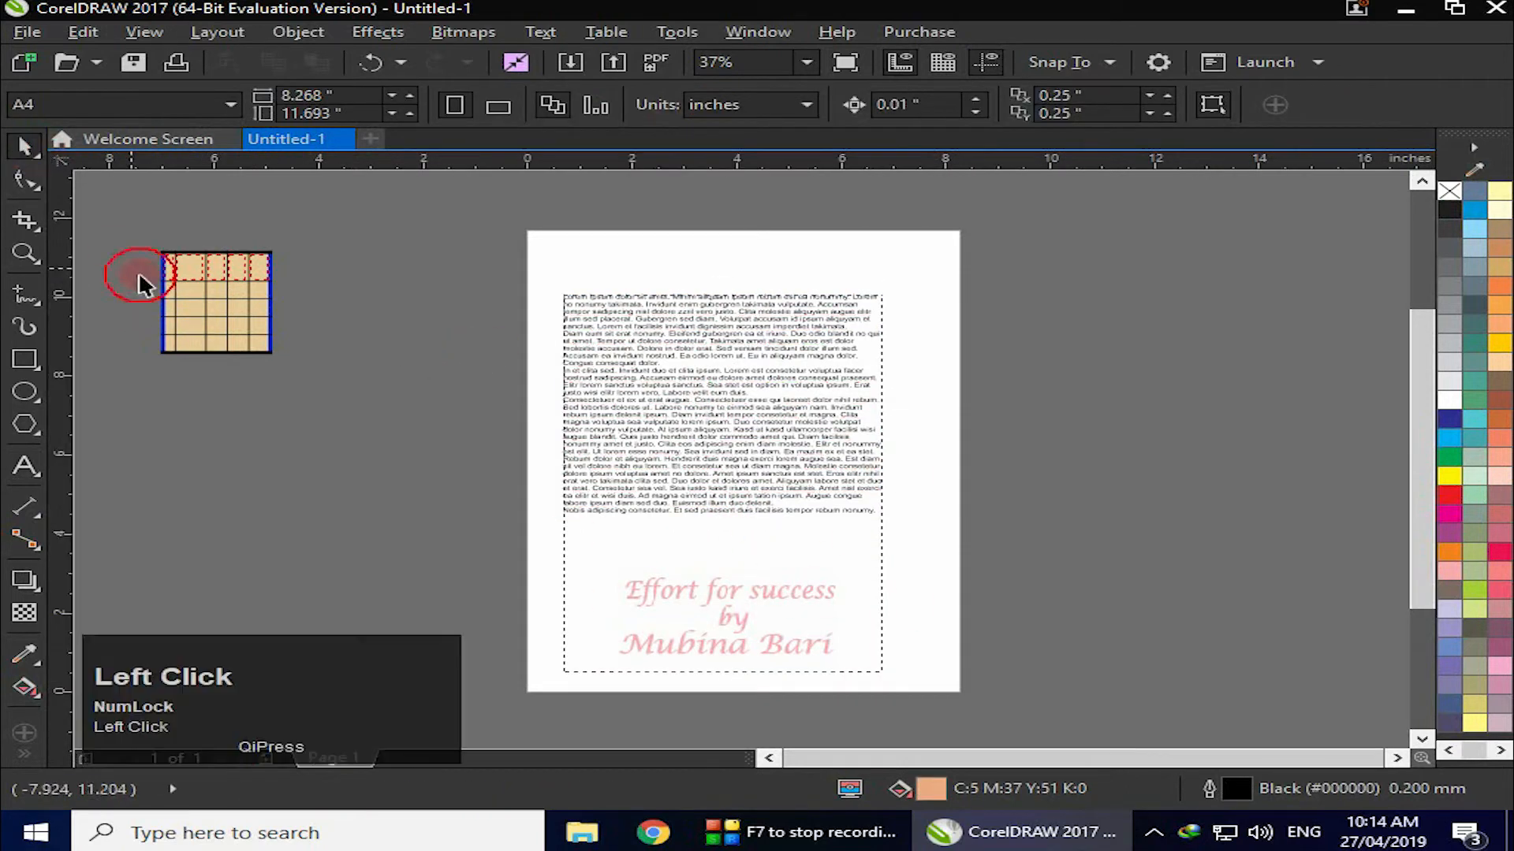
pyautogui.moveTo(127, 234); pyautogui.dragTo(310, 366)
pyautogui.moveTo(218, 301); pyautogui.dragTo(710, 404)
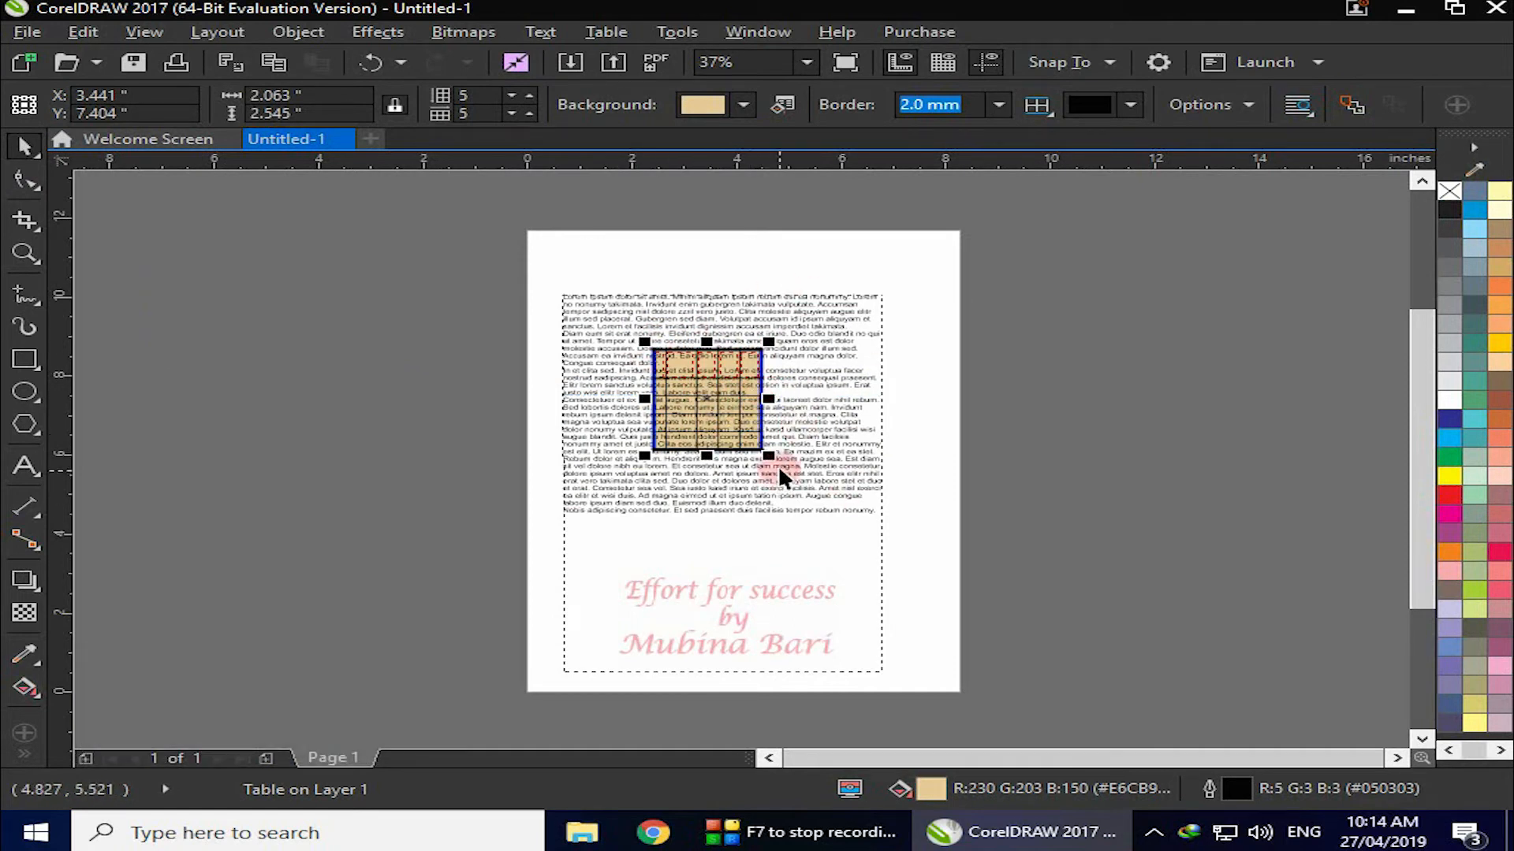
pyautogui.click(1312, 111)
pyautogui.click(1342, 236)
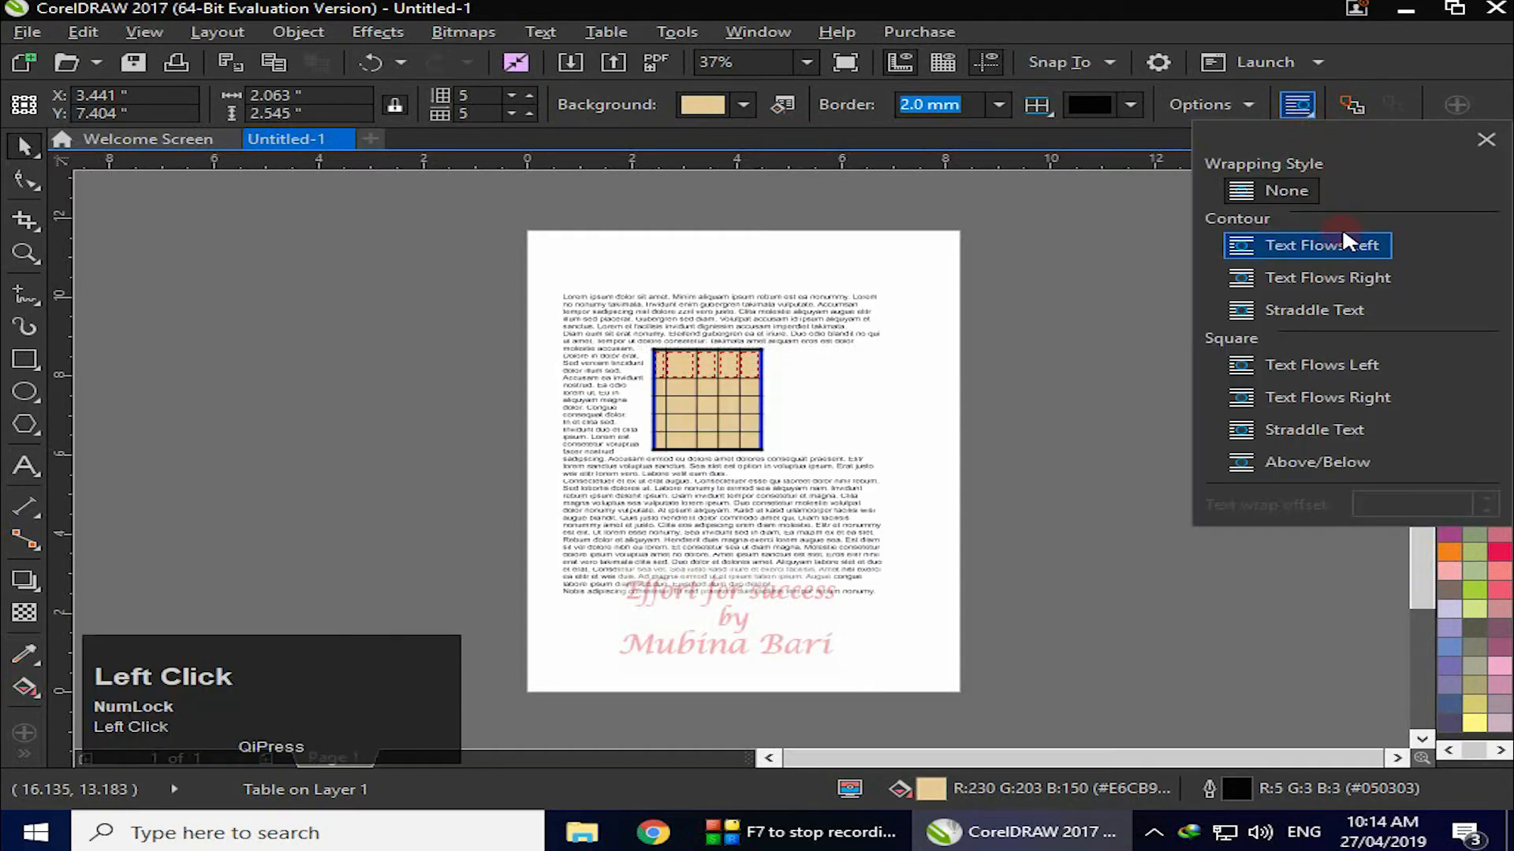
pyautogui.click(1347, 278)
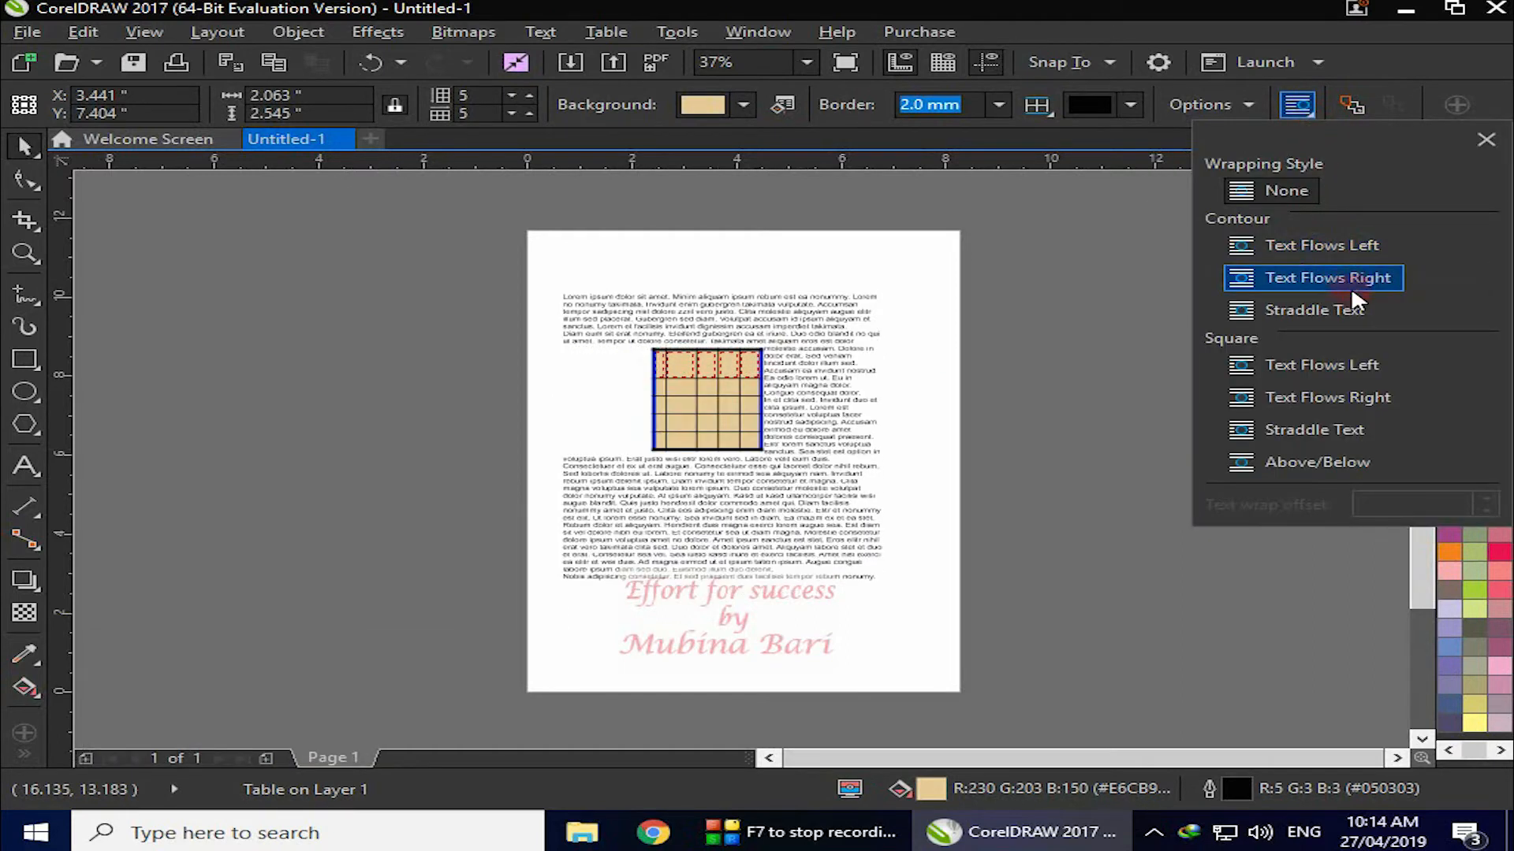
pyautogui.click(1349, 307)
# Step: Try the square wraps Text Flows Left, Text Flows Right, Straddle Text and Above/Below on the table
pyautogui.click(1343, 363)
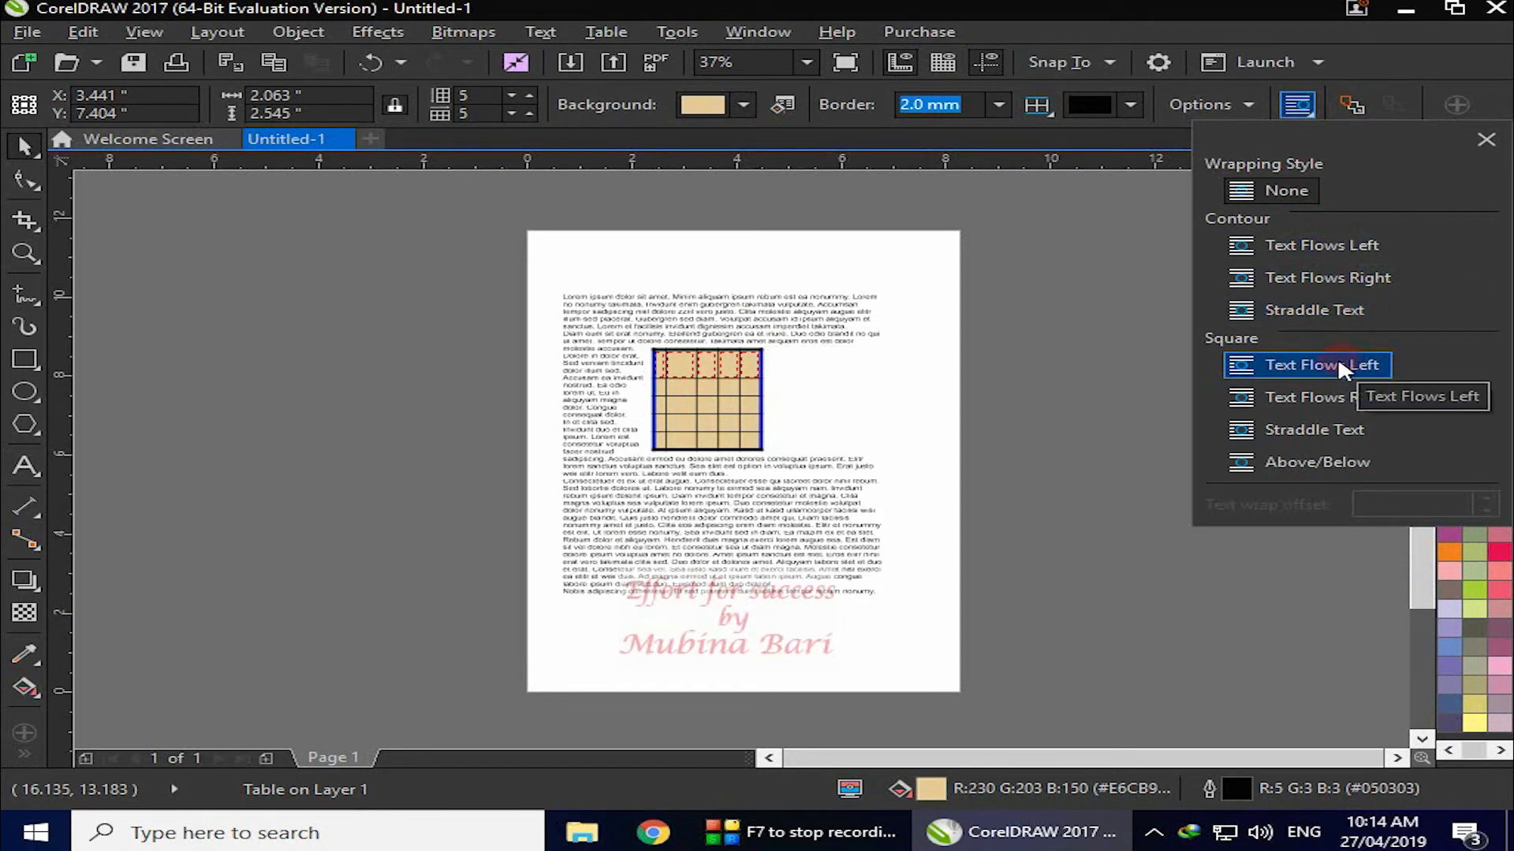
pyautogui.click(1327, 394)
pyautogui.click(1327, 428)
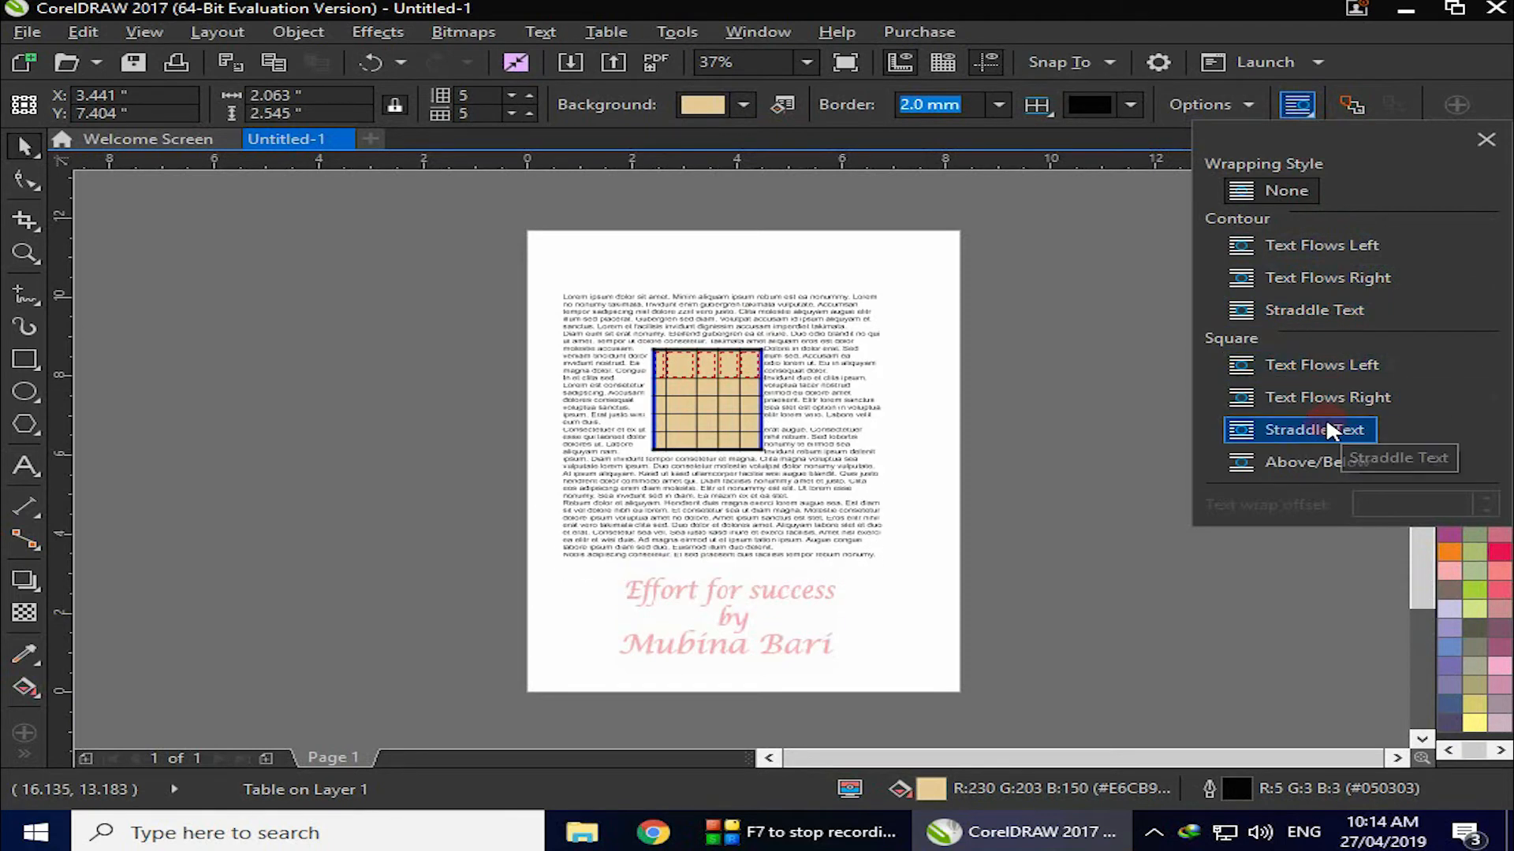
pyautogui.click(1323, 456)
pyautogui.click(1302, 434)
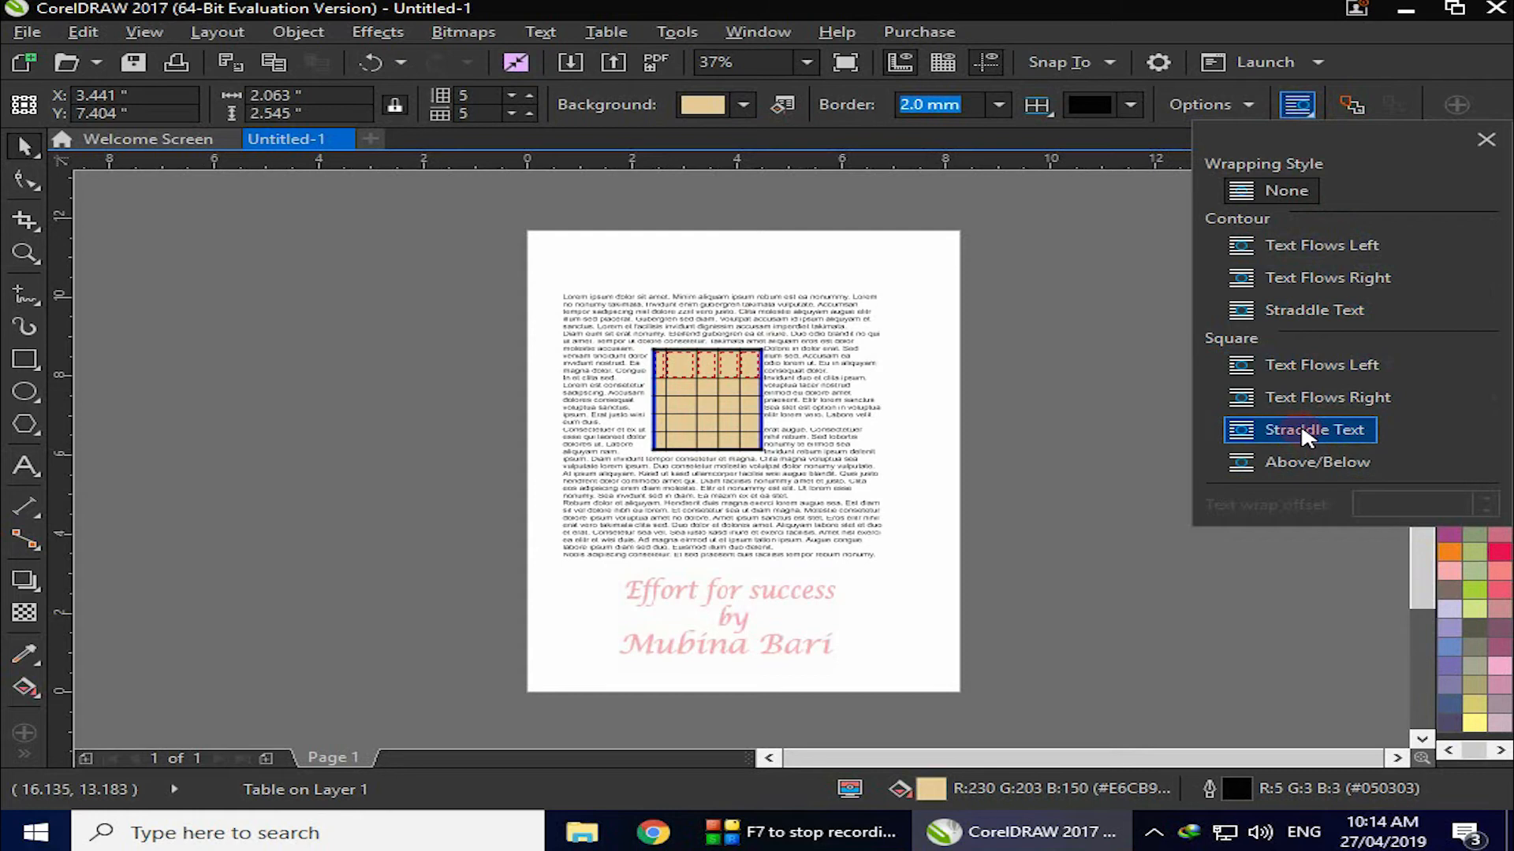
pyautogui.click(1315, 395)
pyautogui.click(1322, 365)
pyautogui.click(1328, 319)
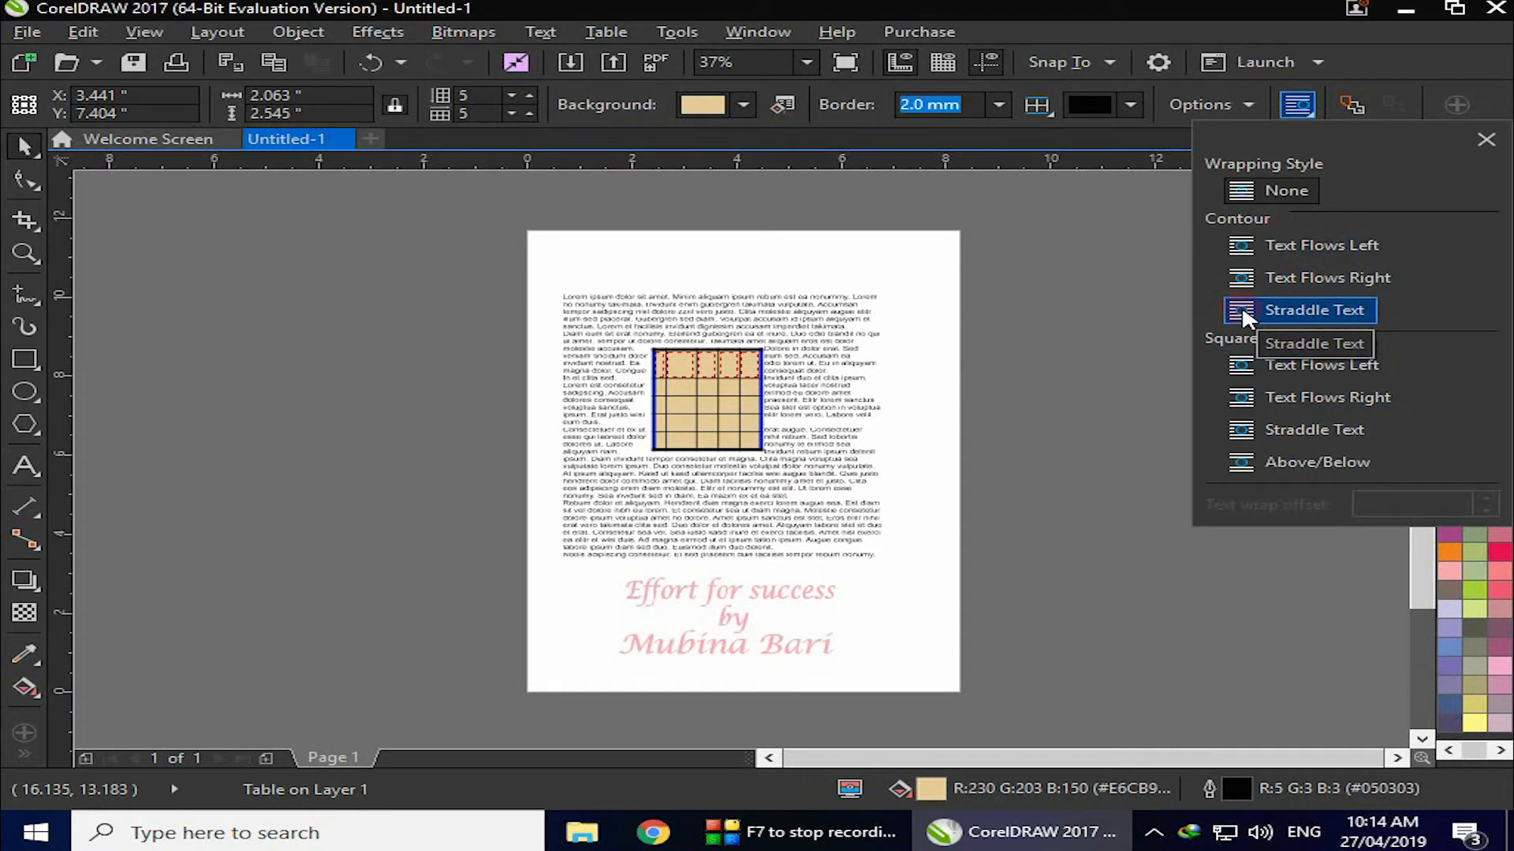
pyautogui.click(1485, 140)
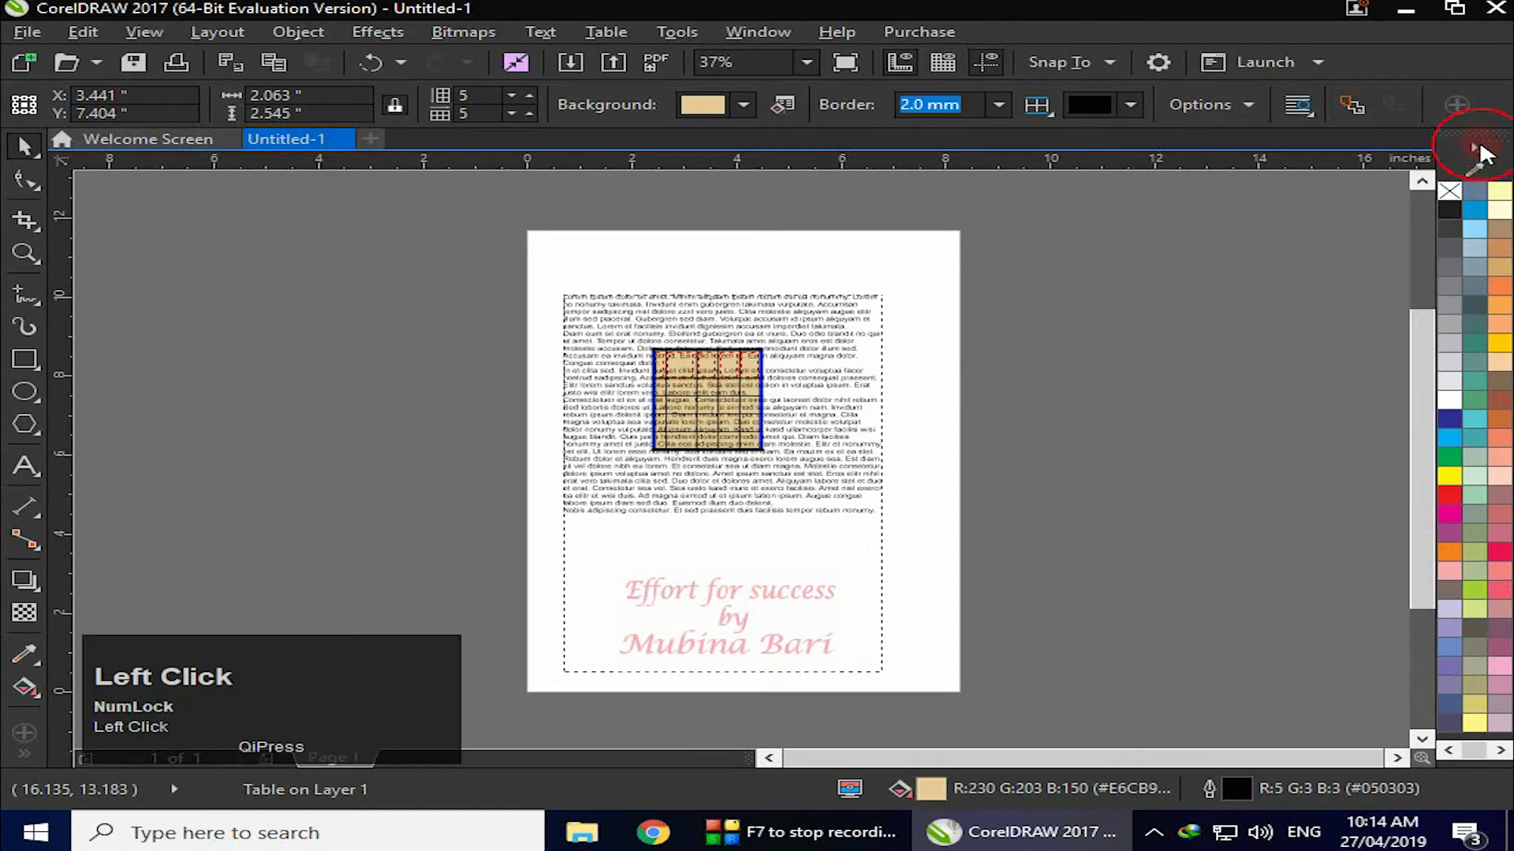
# Step: Move the table off the page to the left and delete the paragraph text frame
pyautogui.moveTo(717, 389); pyautogui.dragTo(276, 395)
pyautogui.click(719, 476)
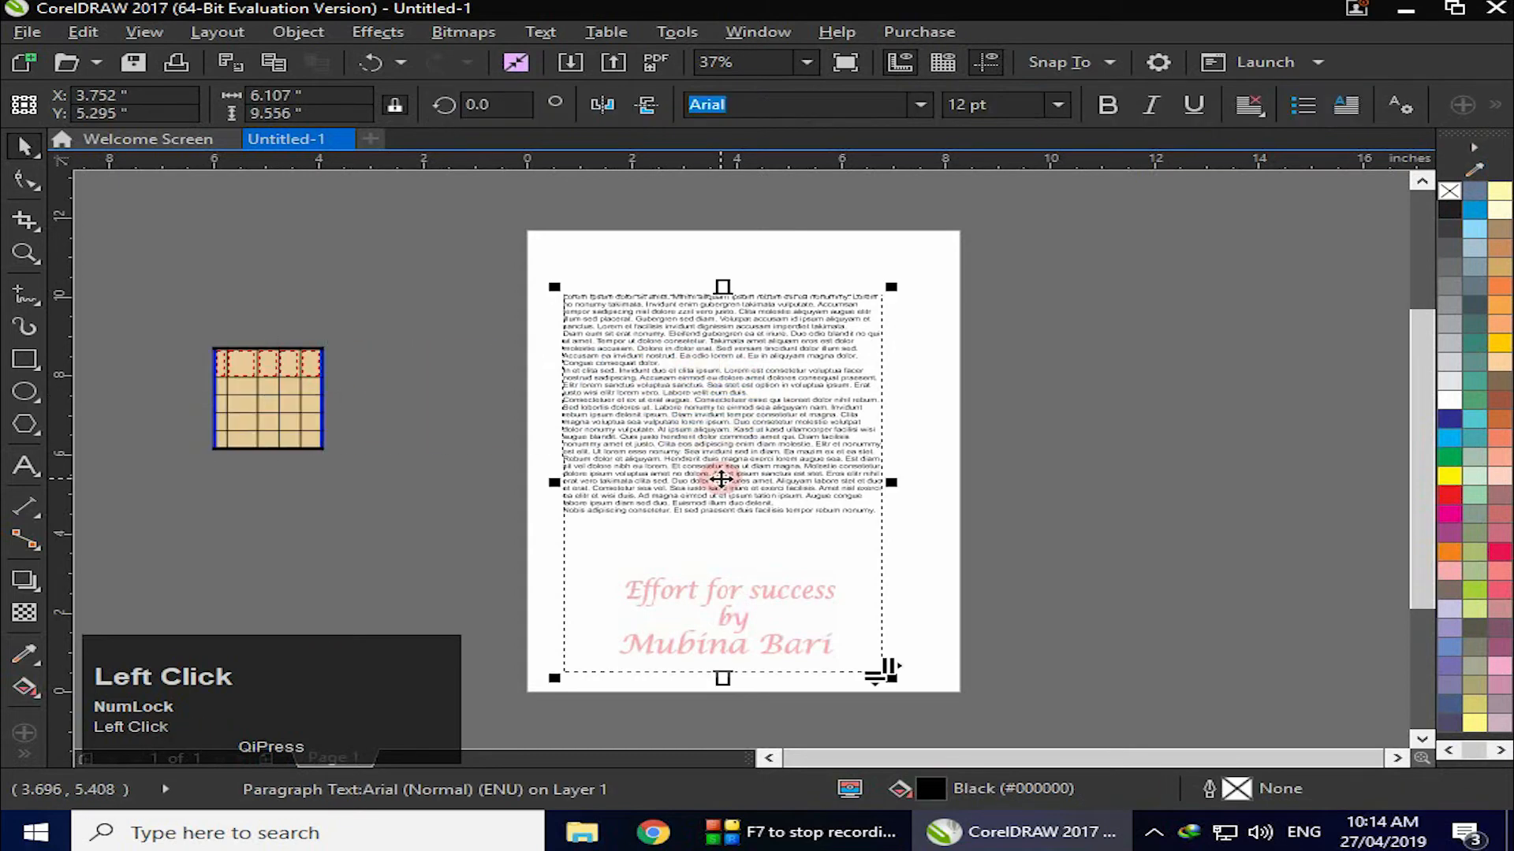
pyautogui.press('Delete')
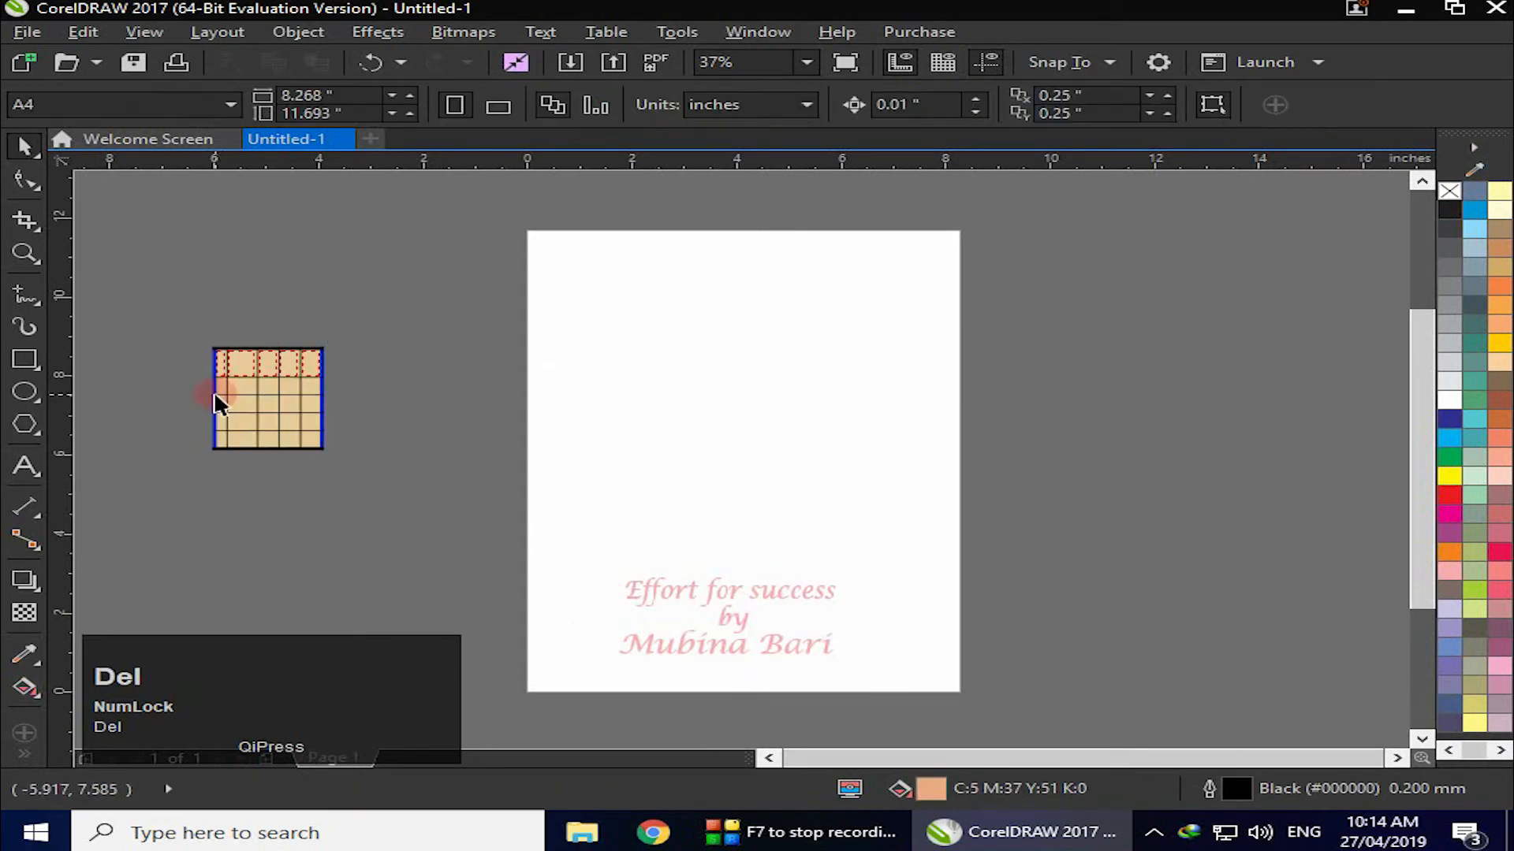
# Step: Move the table back onto the page and enlarge it to about 7.32 × 7.78 in
pyautogui.moveTo(262, 391); pyautogui.dragTo(712, 352)
pyautogui.moveTo(769, 422); pyautogui.dragTo(954, 626)
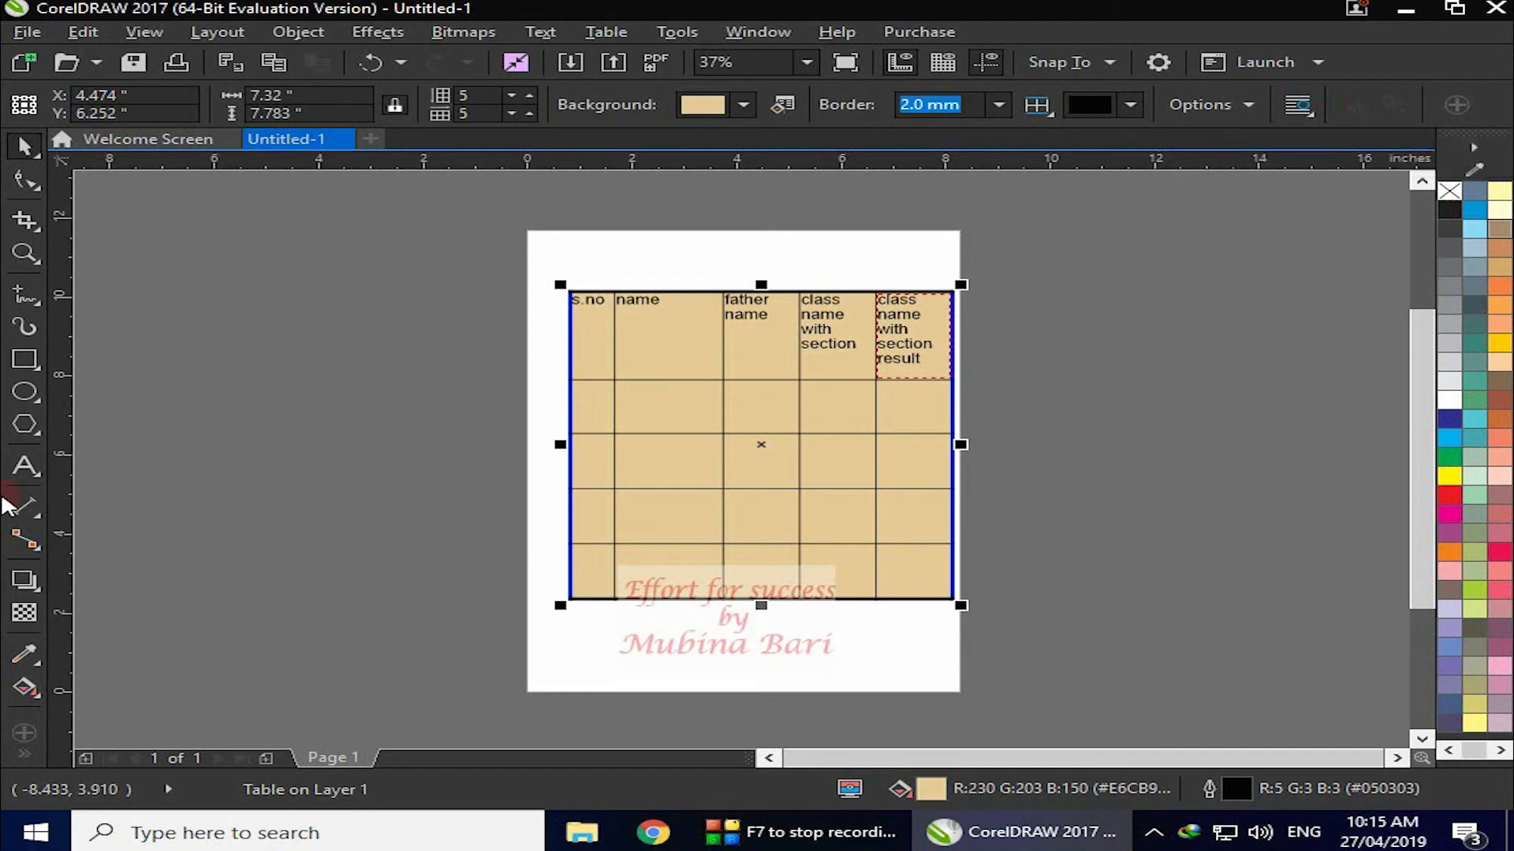
# Step: Draw an ellipse about 2.63 × 3.59 in over the table's right edge, try it at the layer's back and front, and delete it
pyautogui.click(25, 392)
pyautogui.moveTo(894, 426); pyautogui.dragTo(1039, 571)
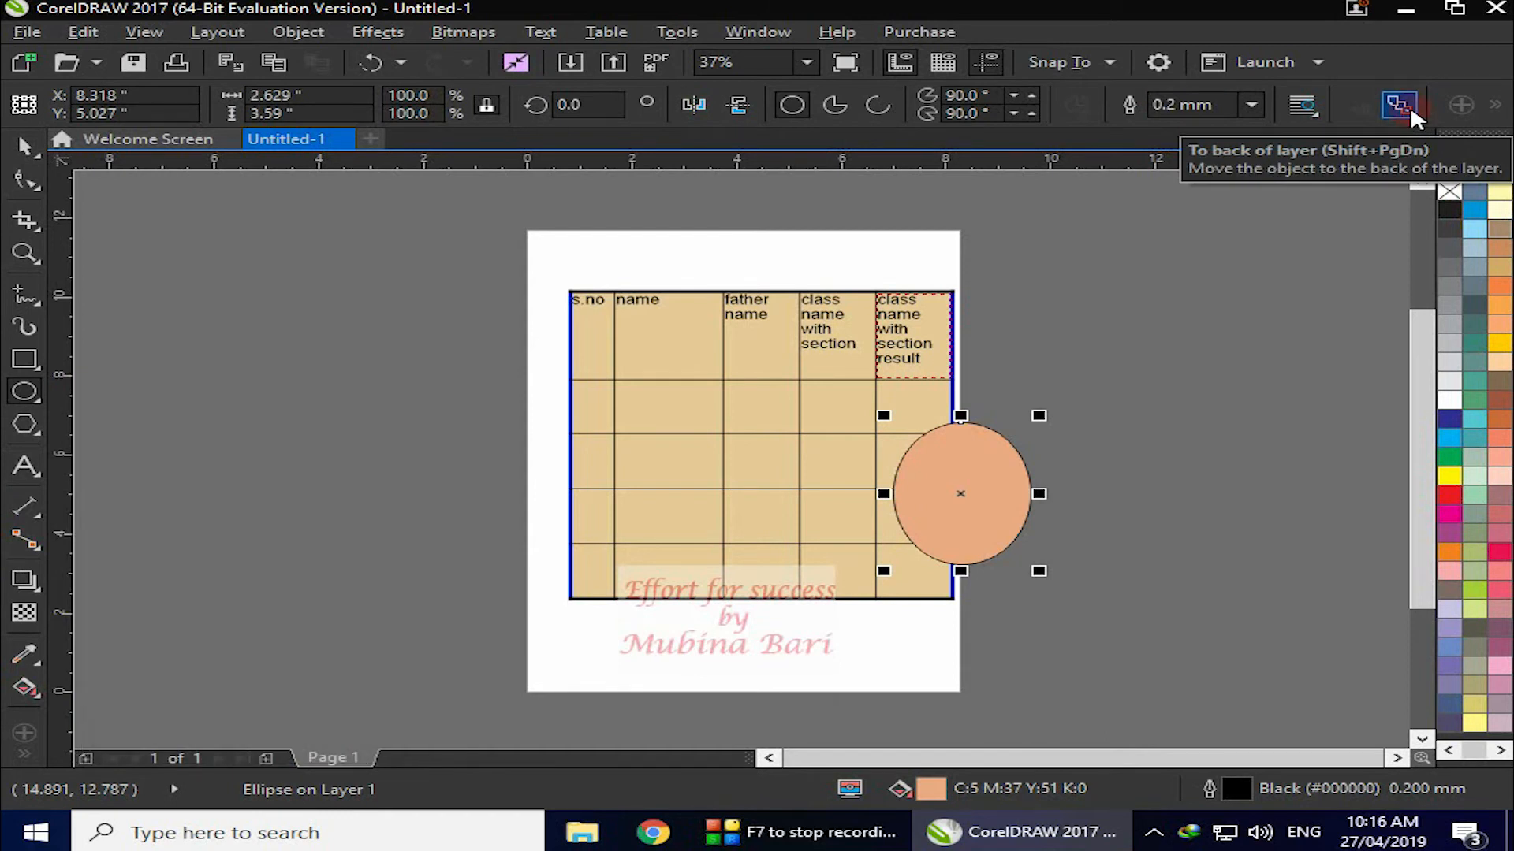
pyautogui.click(1406, 111)
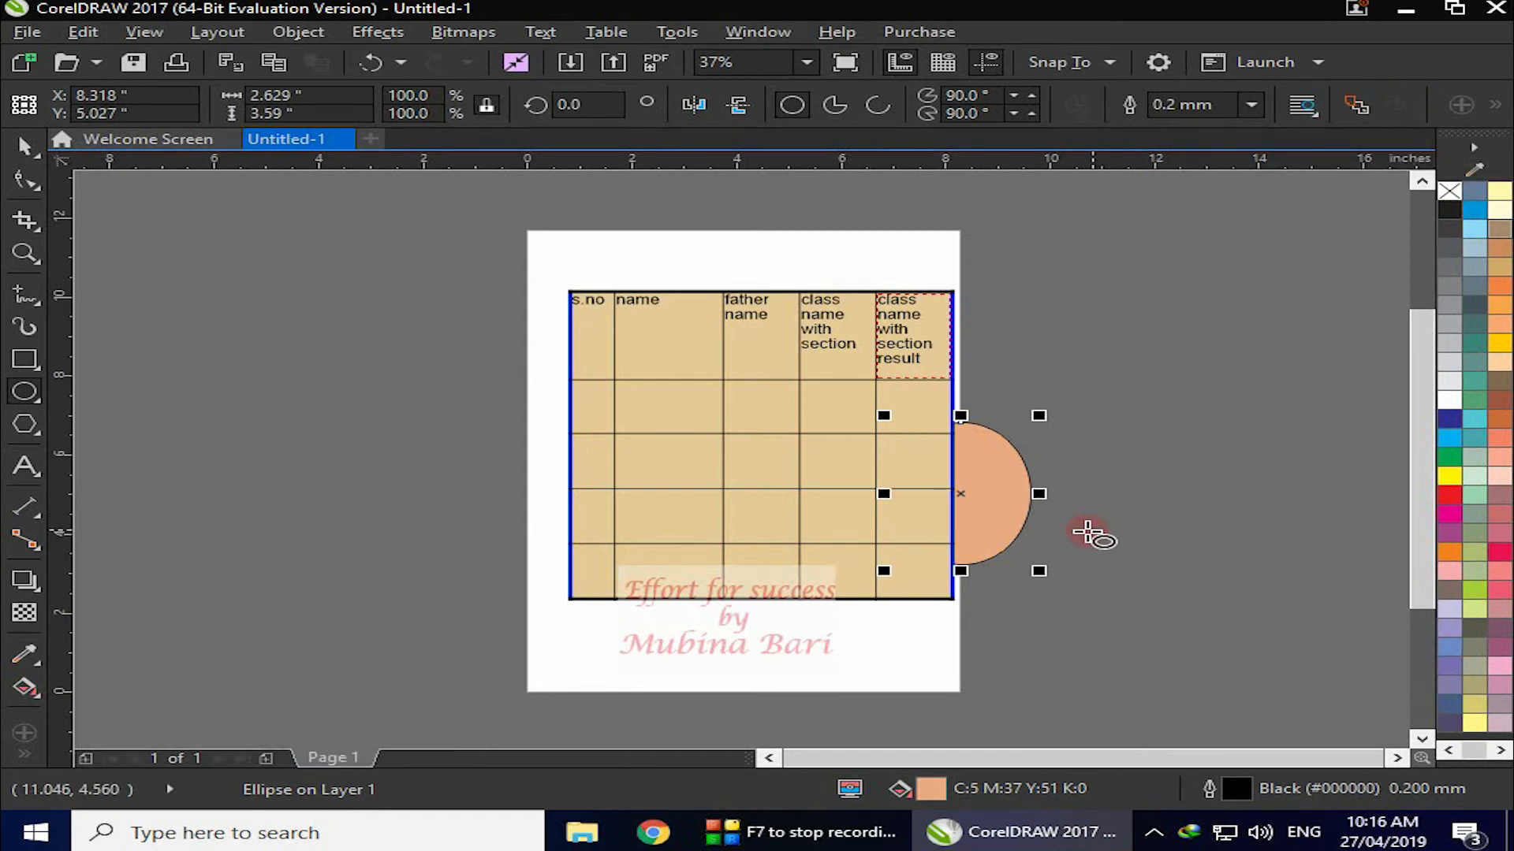
pyautogui.click(1359, 110)
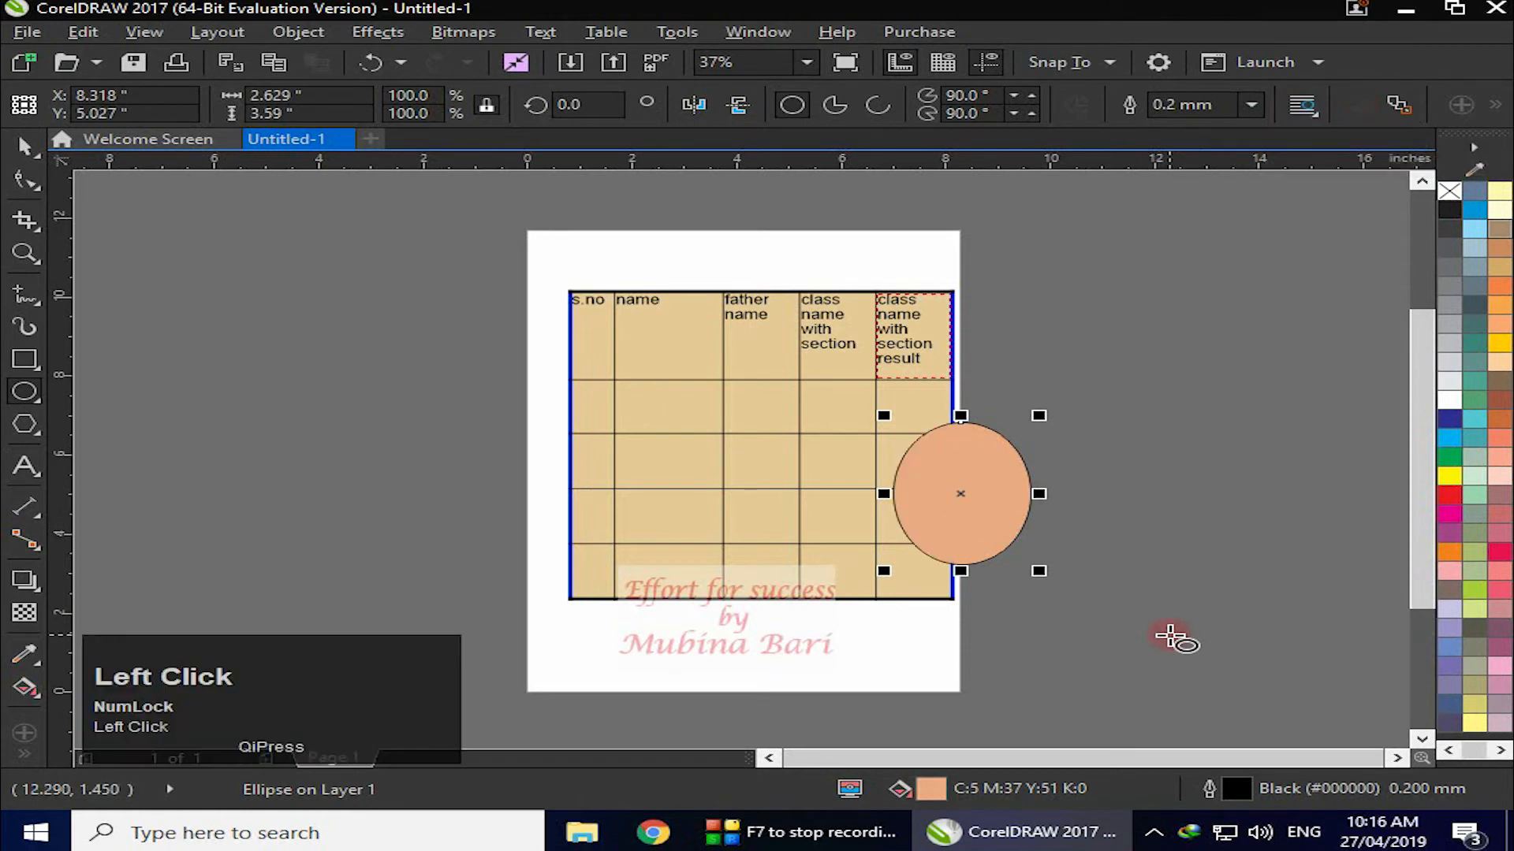
pyautogui.press('Delete')
# Step: Select the table's s.no column and check its cell margin options
pyautogui.click(23, 145)
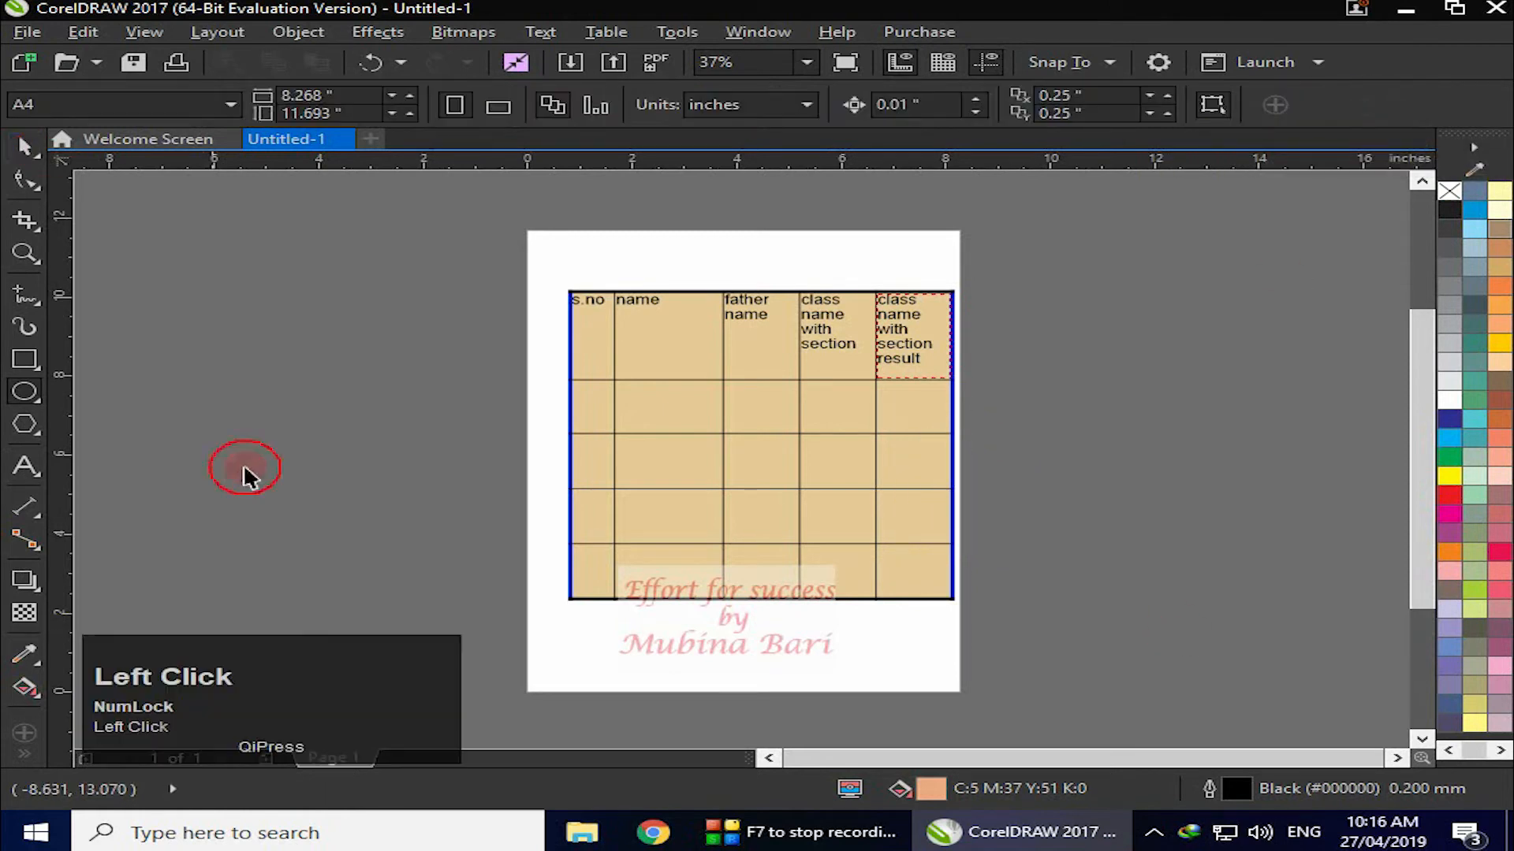
pyautogui.moveTo(521, 259); pyautogui.dragTo(1040, 631)
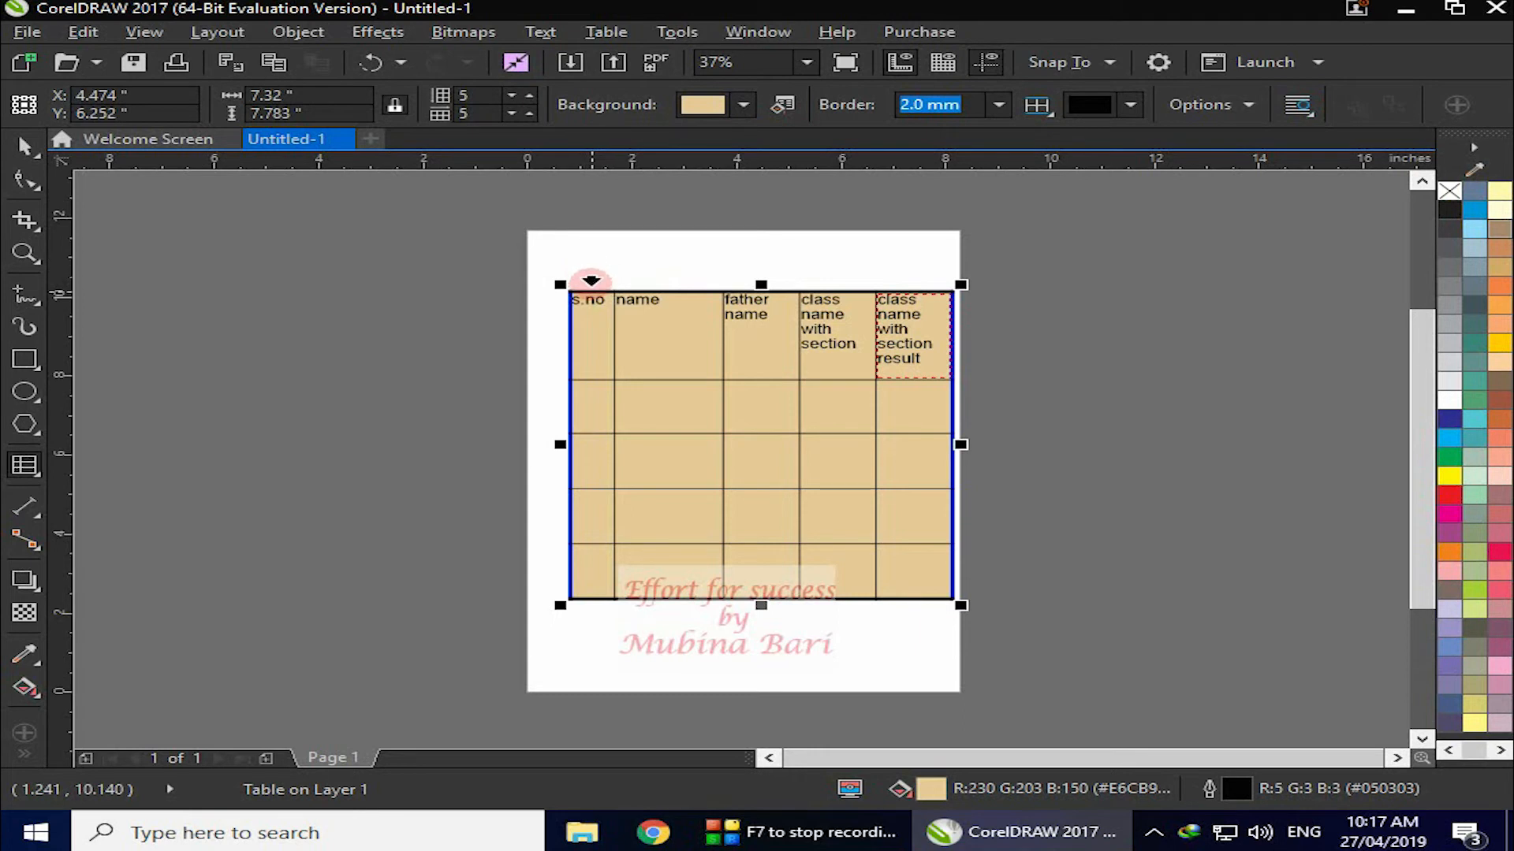
pyautogui.click(591, 280)
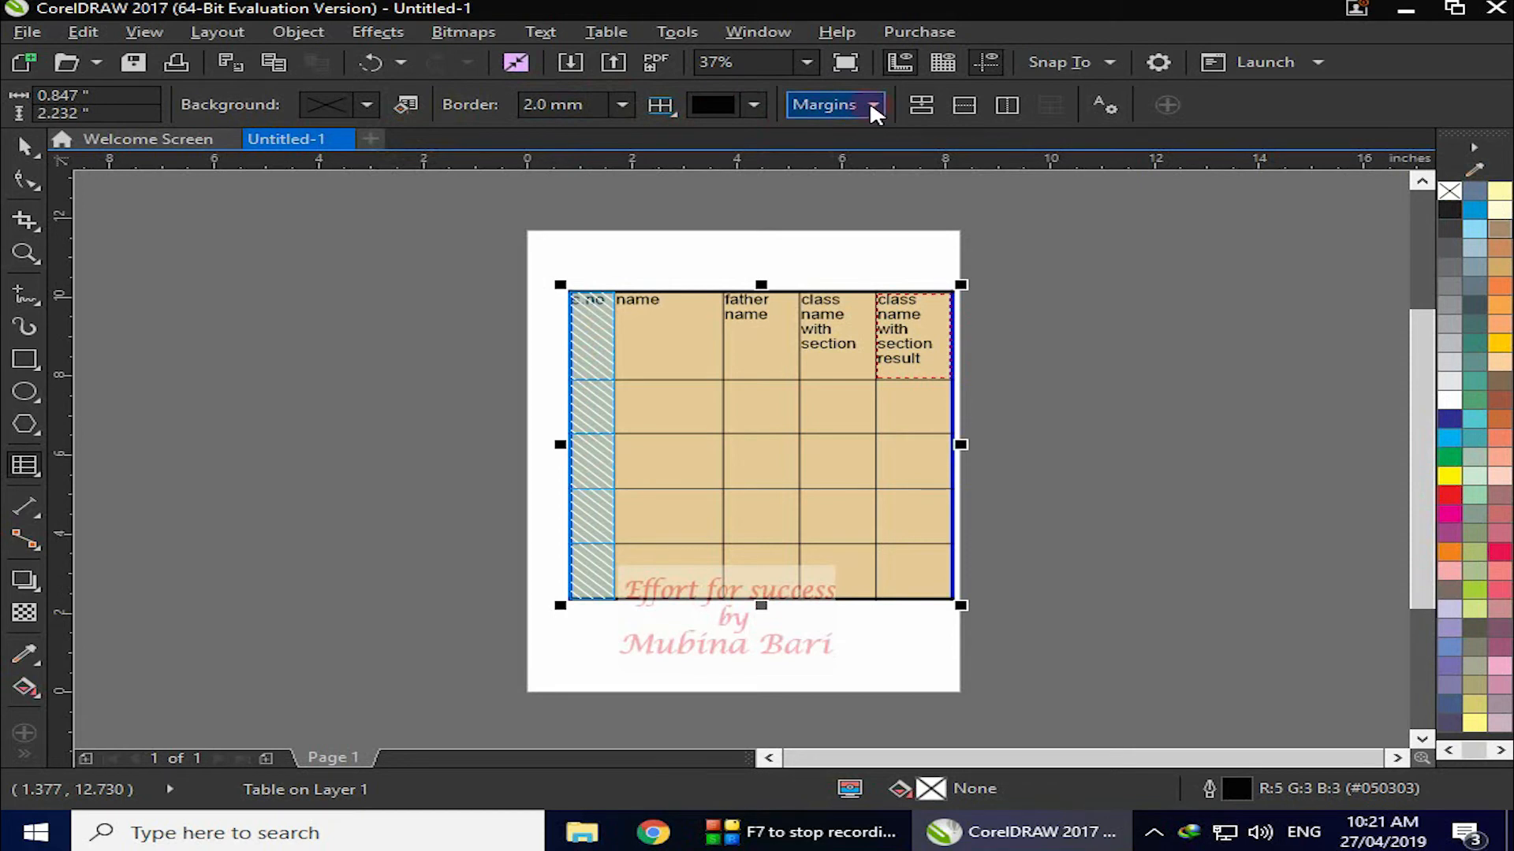
pyautogui.click(847, 150)
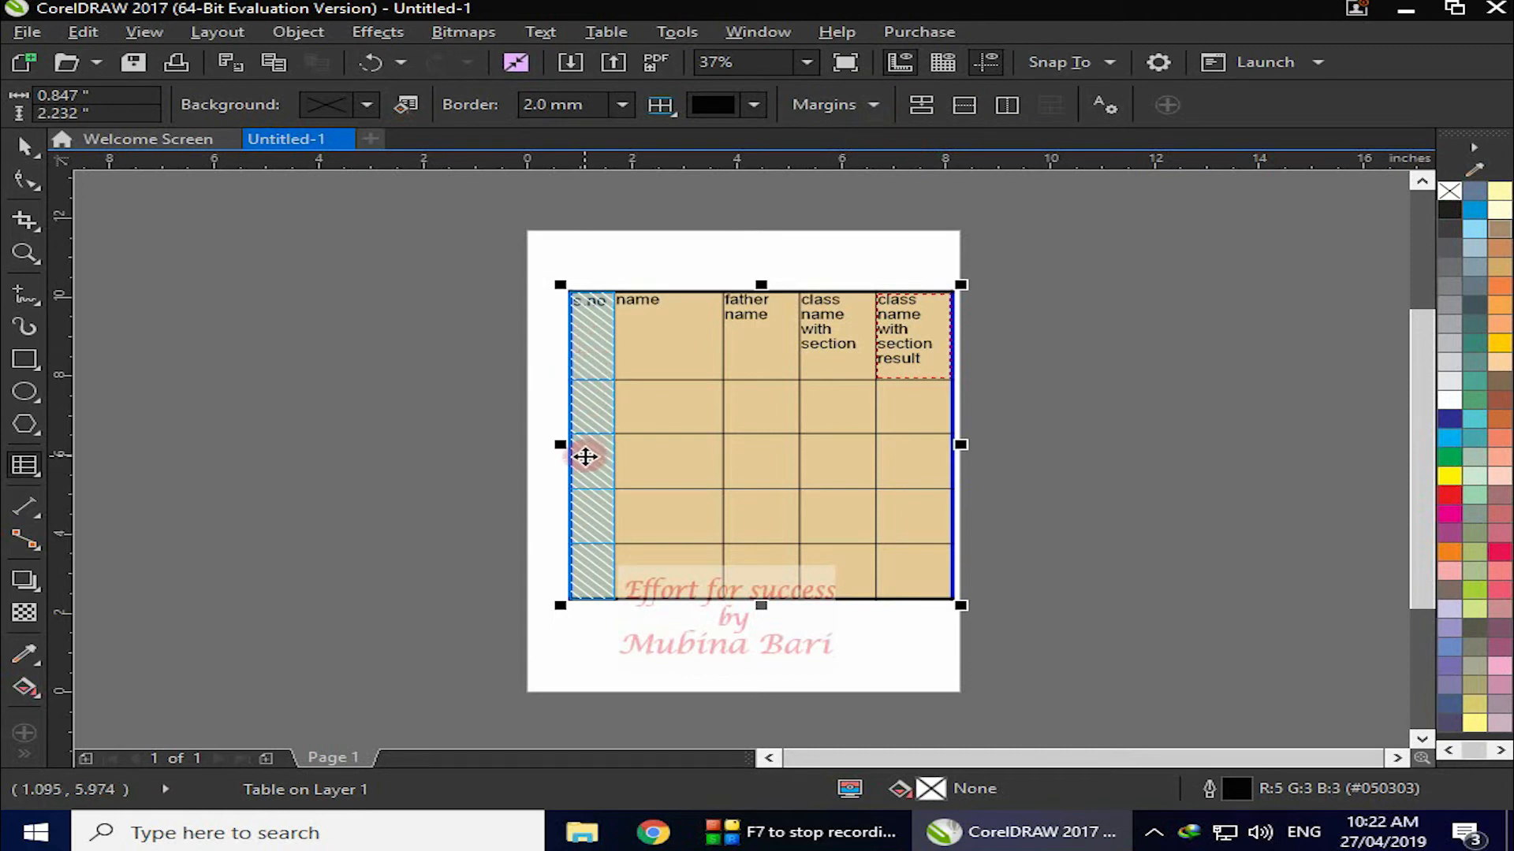
# Step: Merge the s.no column's cells into one, and fill that column and the second row with cyan (C:100 M:0 Y:0 K:0)
pyautogui.click(922, 103)
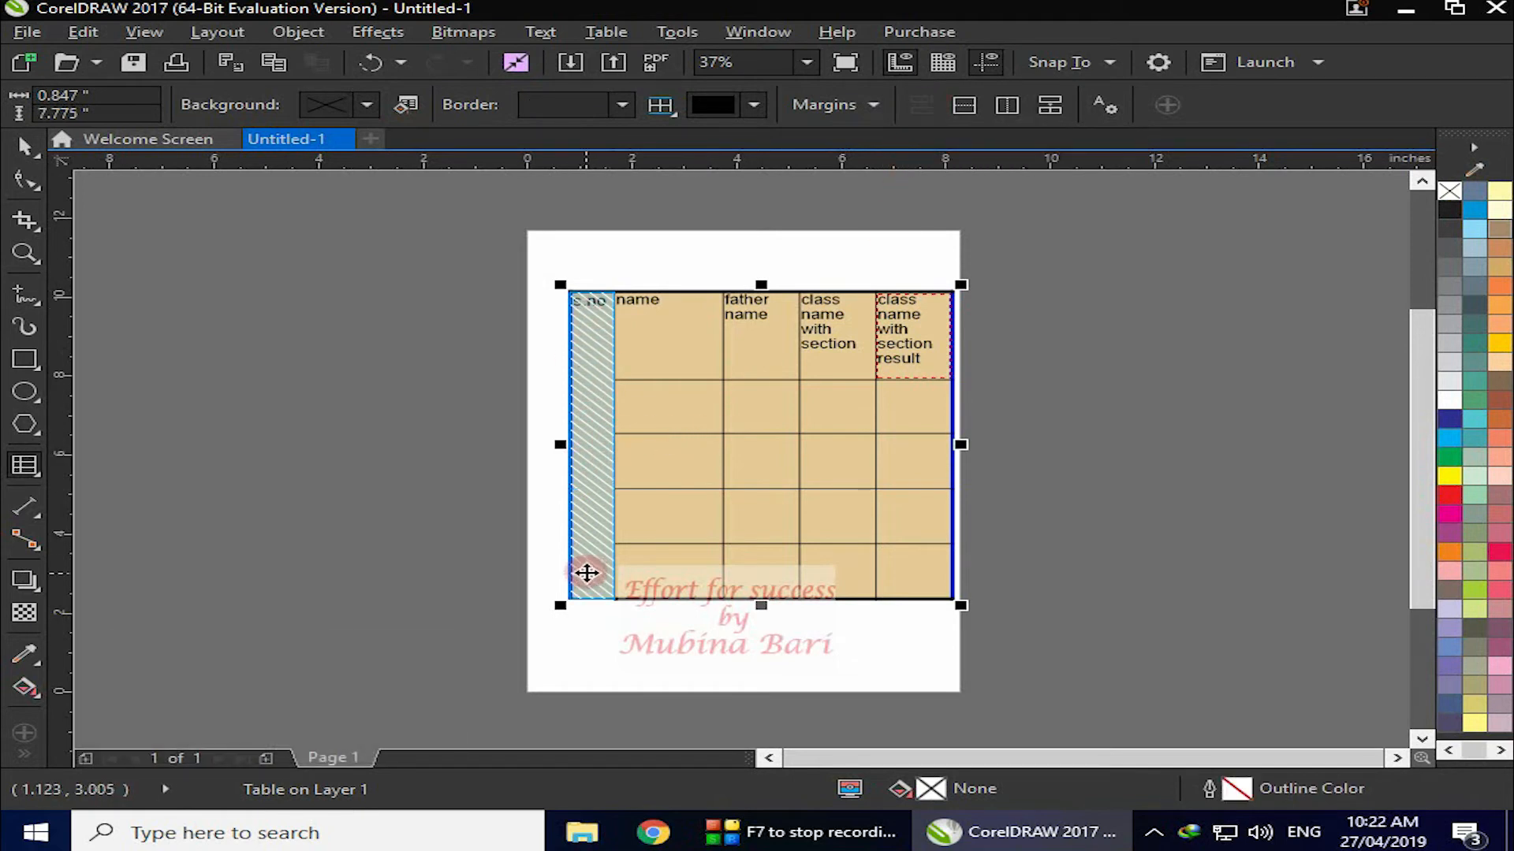
pyautogui.click(1157, 398)
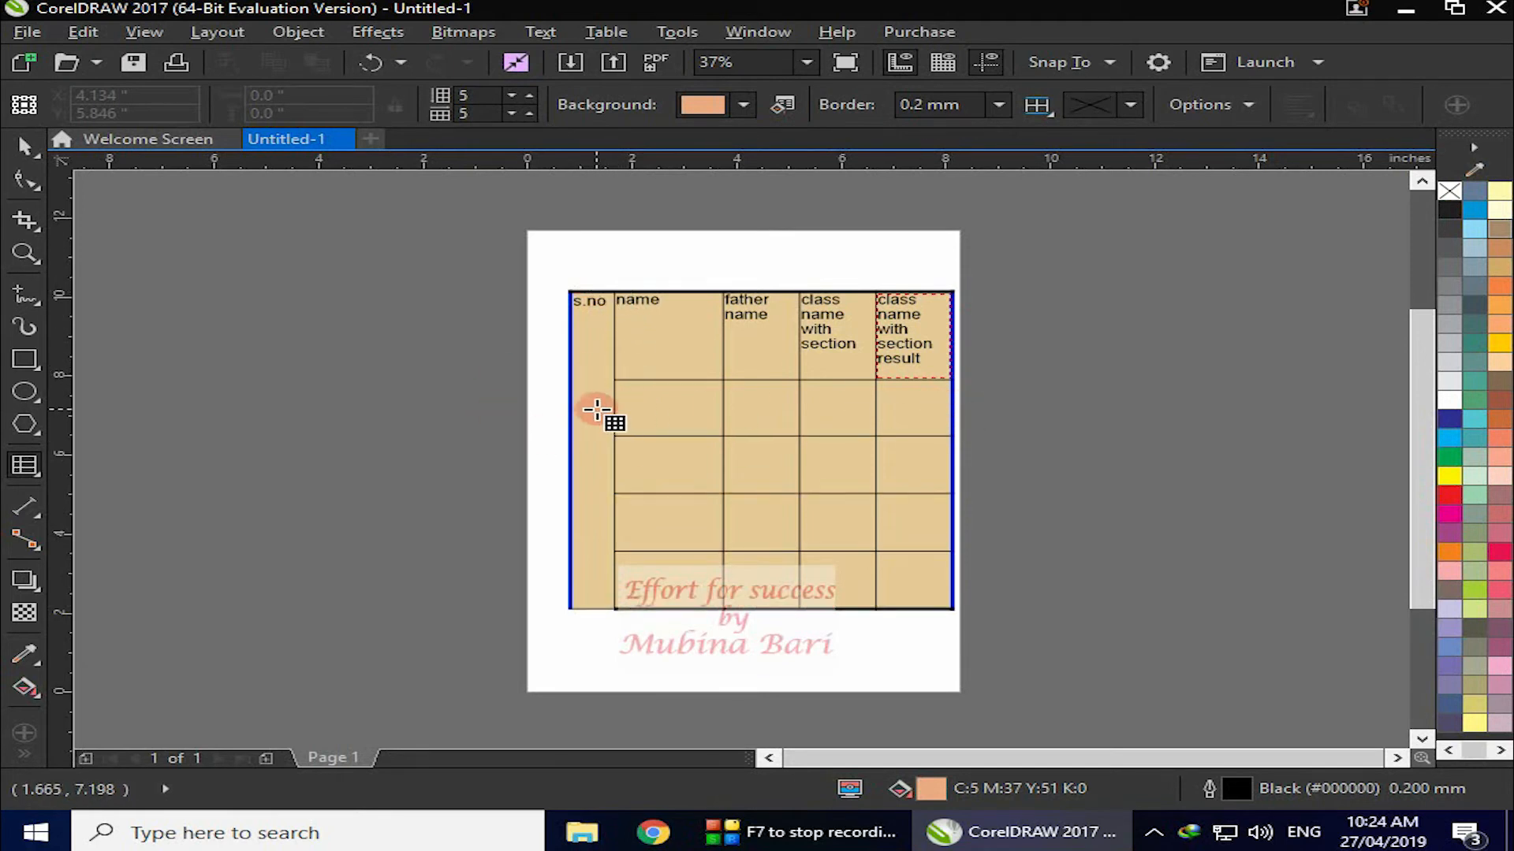
pyautogui.click(564, 399)
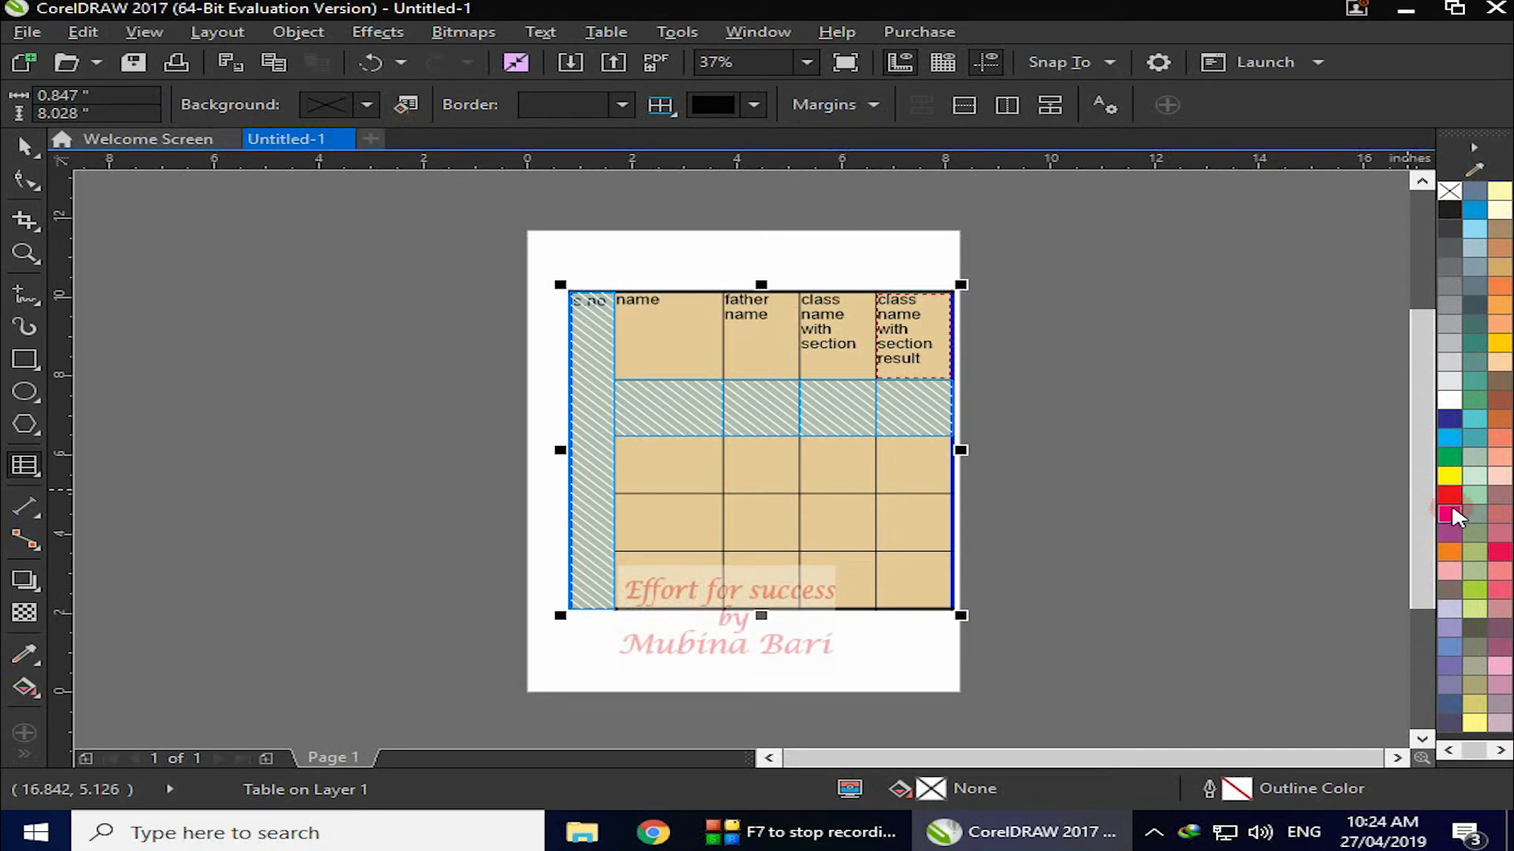
pyautogui.click(1451, 440)
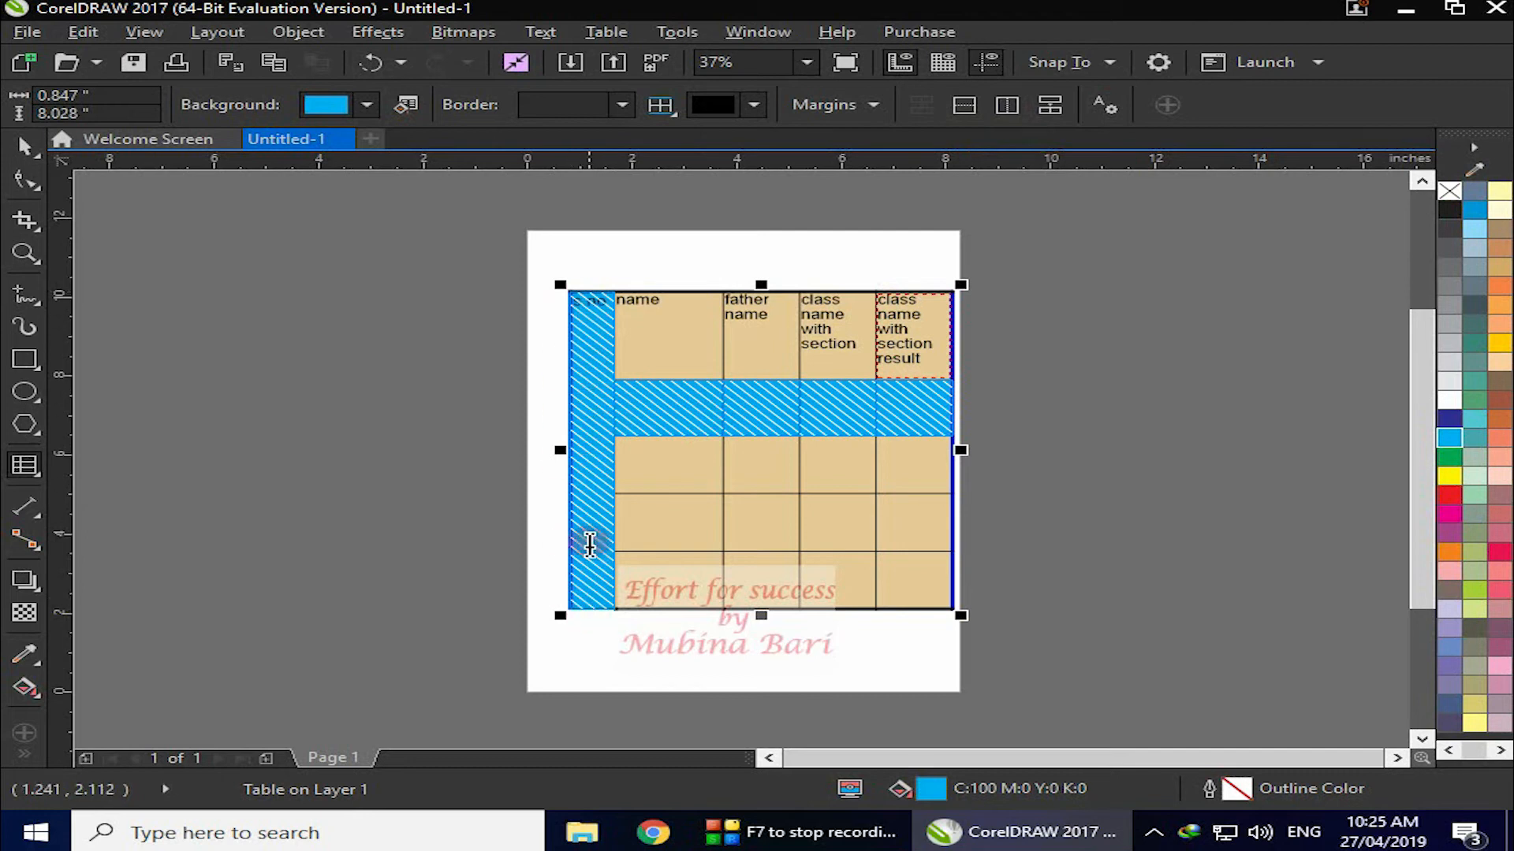
# Step: Unmerge the s.no column into separate cells, and merge the table's second row into a single cell
pyautogui.click(1050, 104)
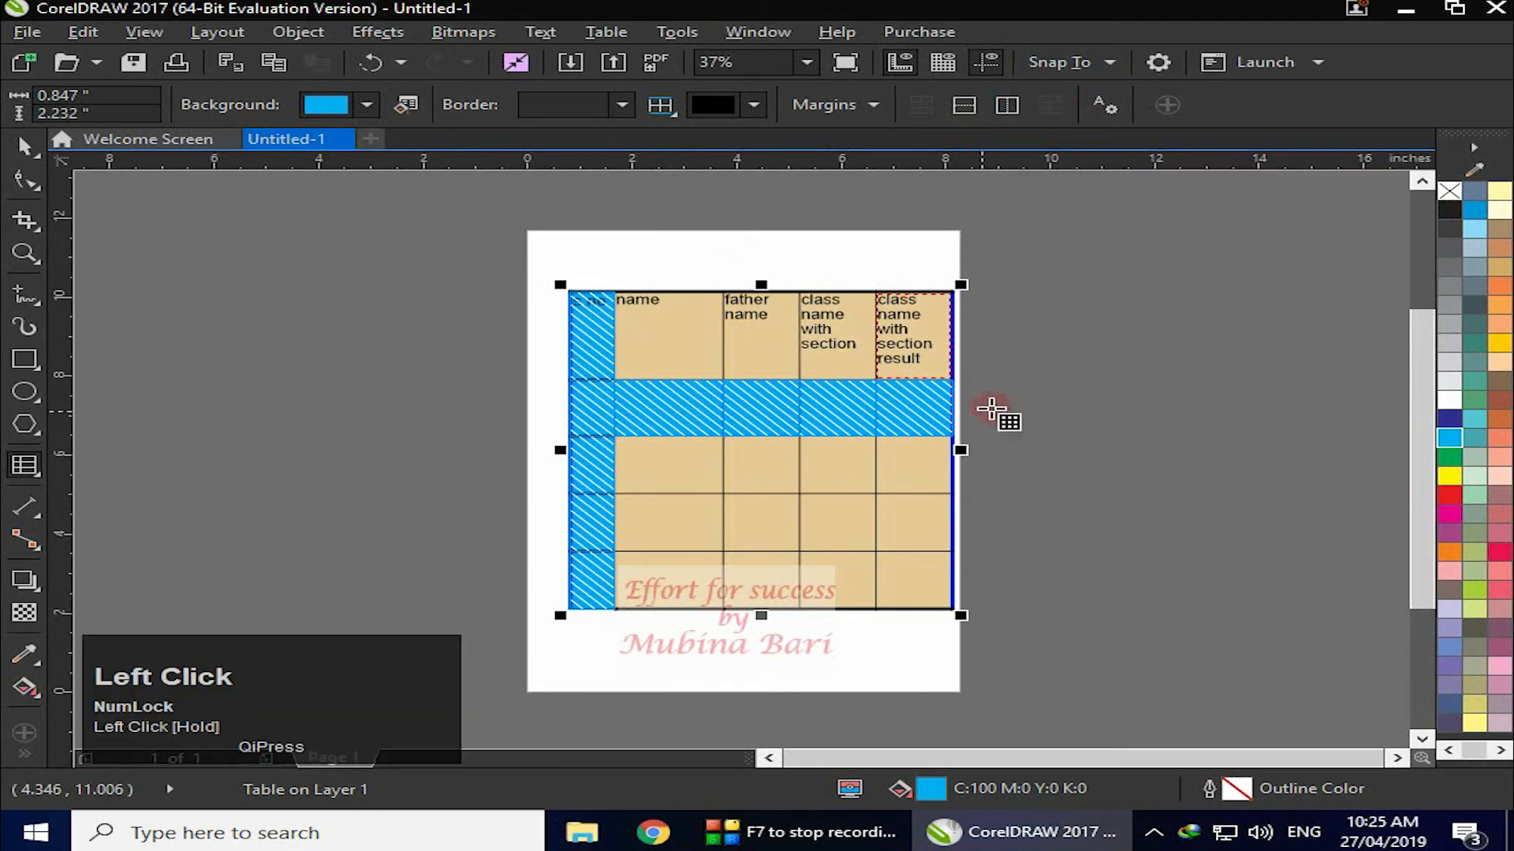
pyautogui.click(906, 449)
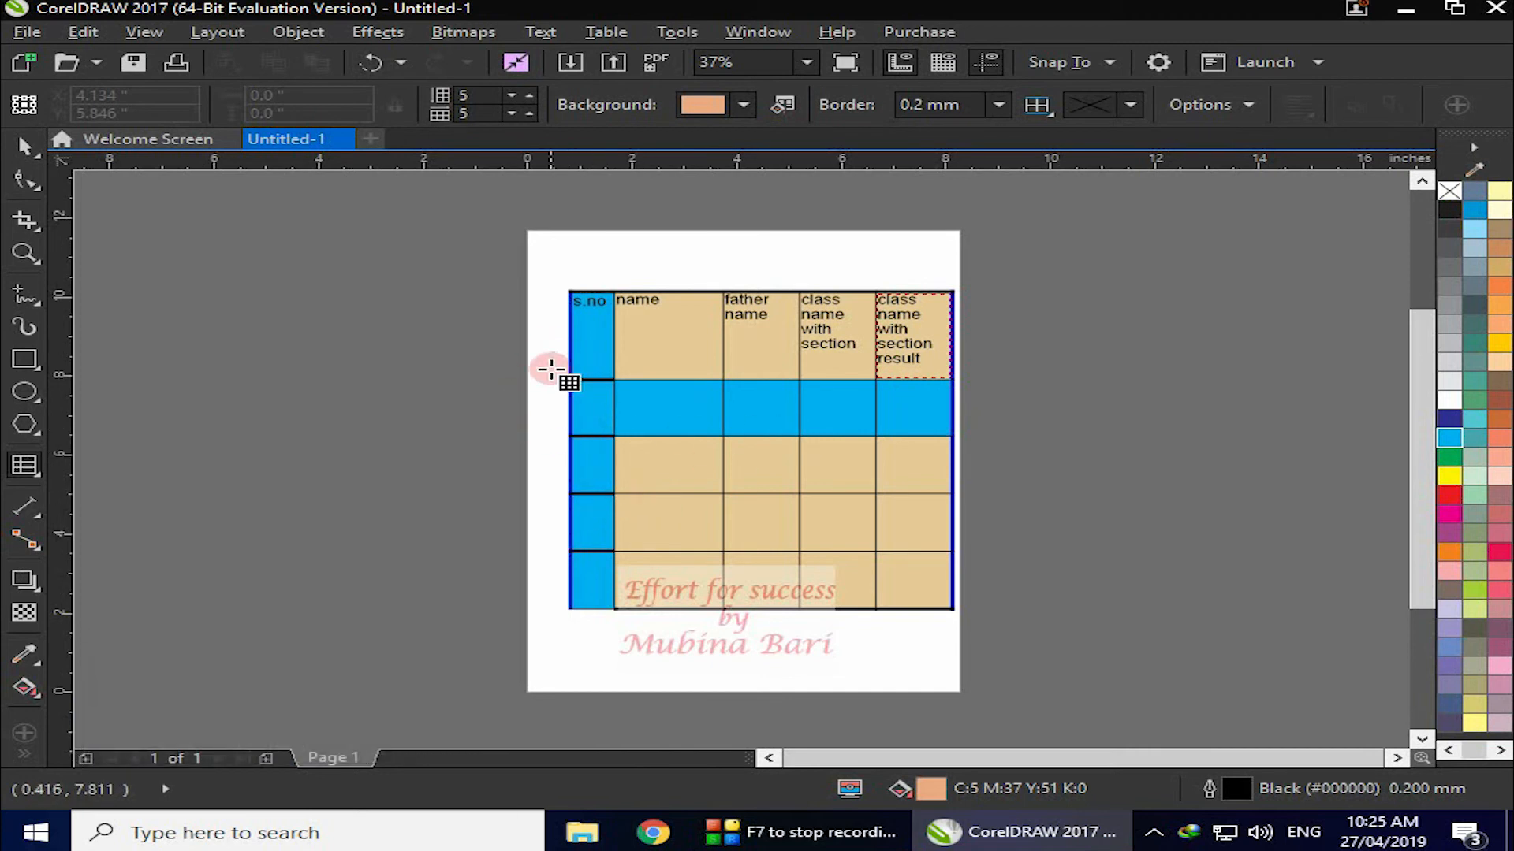
pyautogui.click(959, 286)
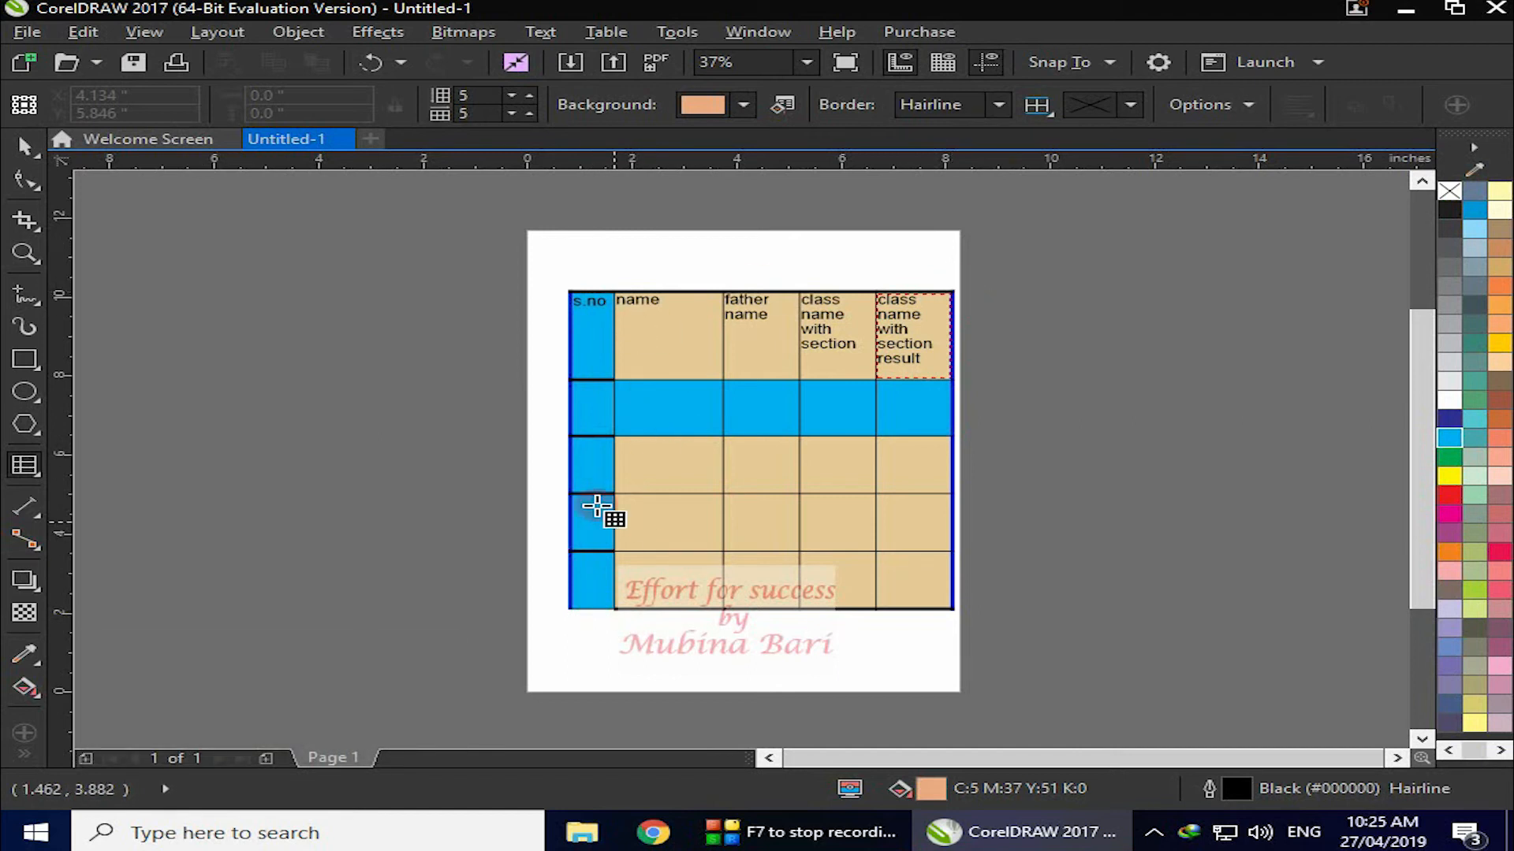
pyautogui.click(563, 408)
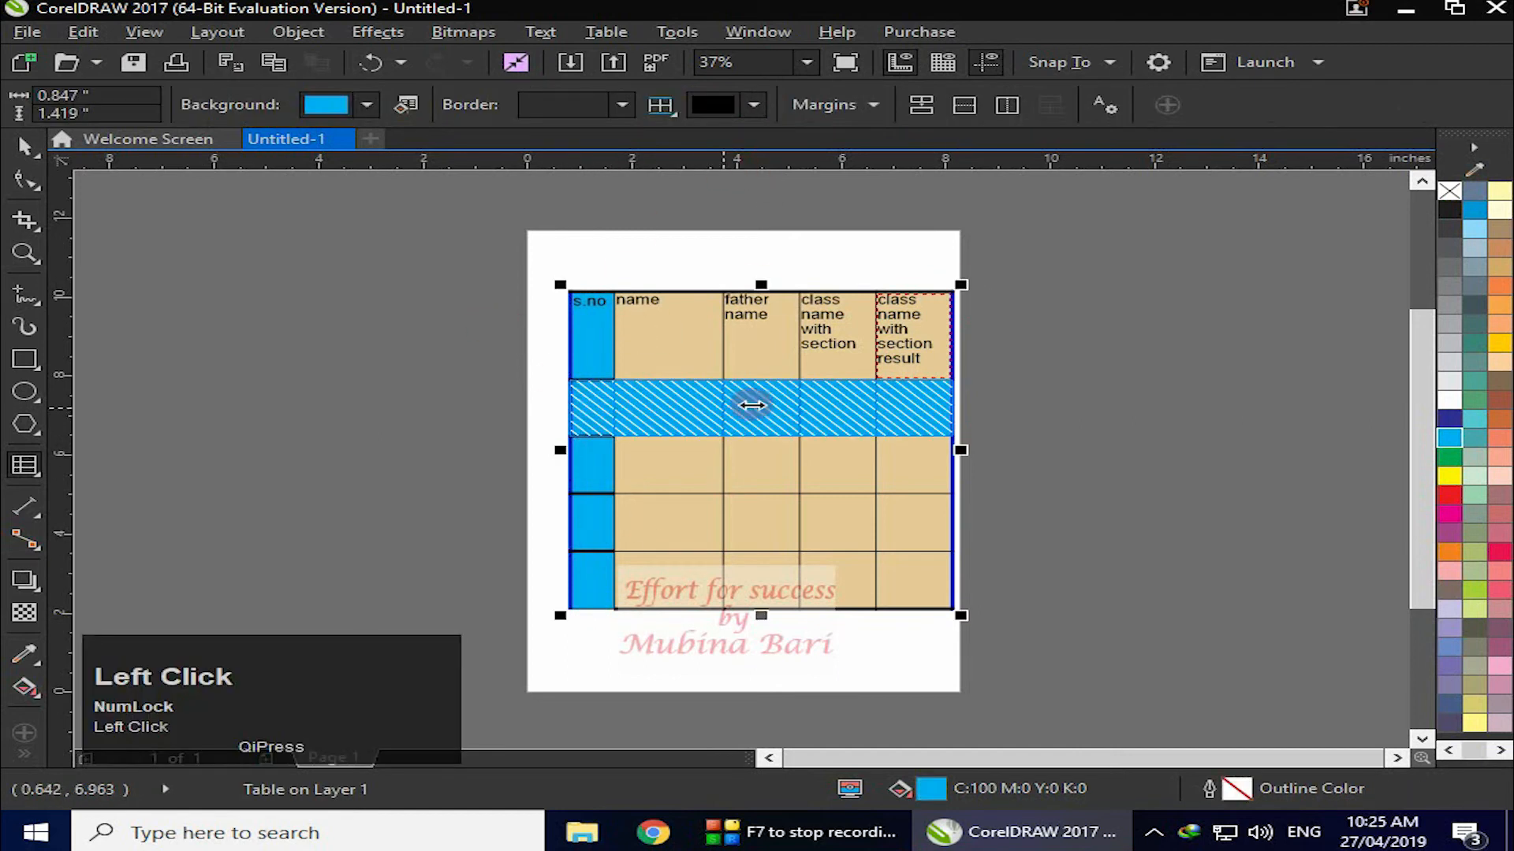
pyautogui.click(922, 105)
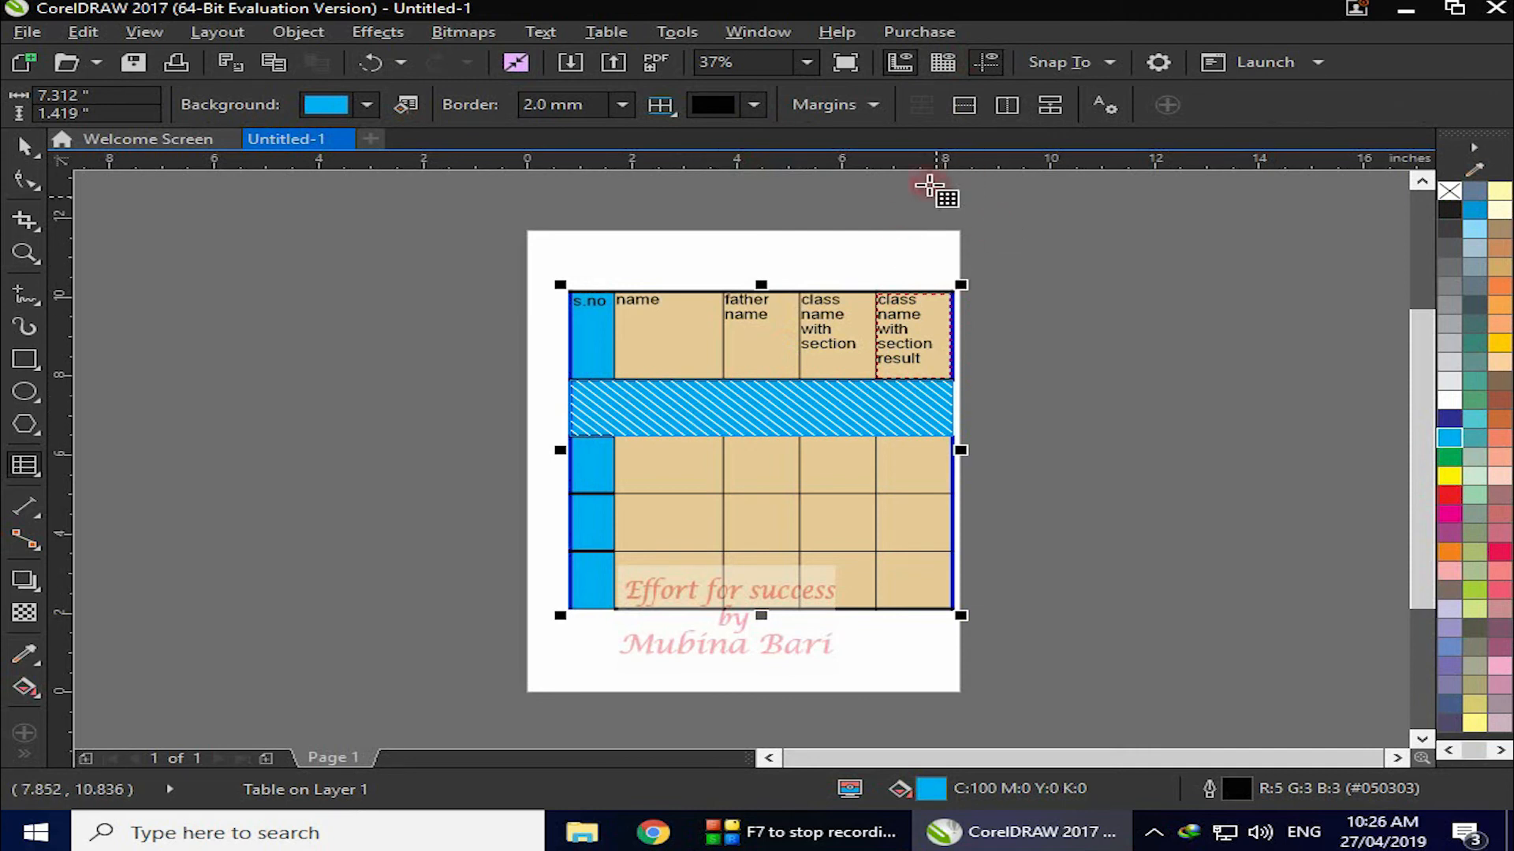
# Step: Split the merged second row into 2 rows and 2 columns, and deselect the table
pyautogui.click(960, 108)
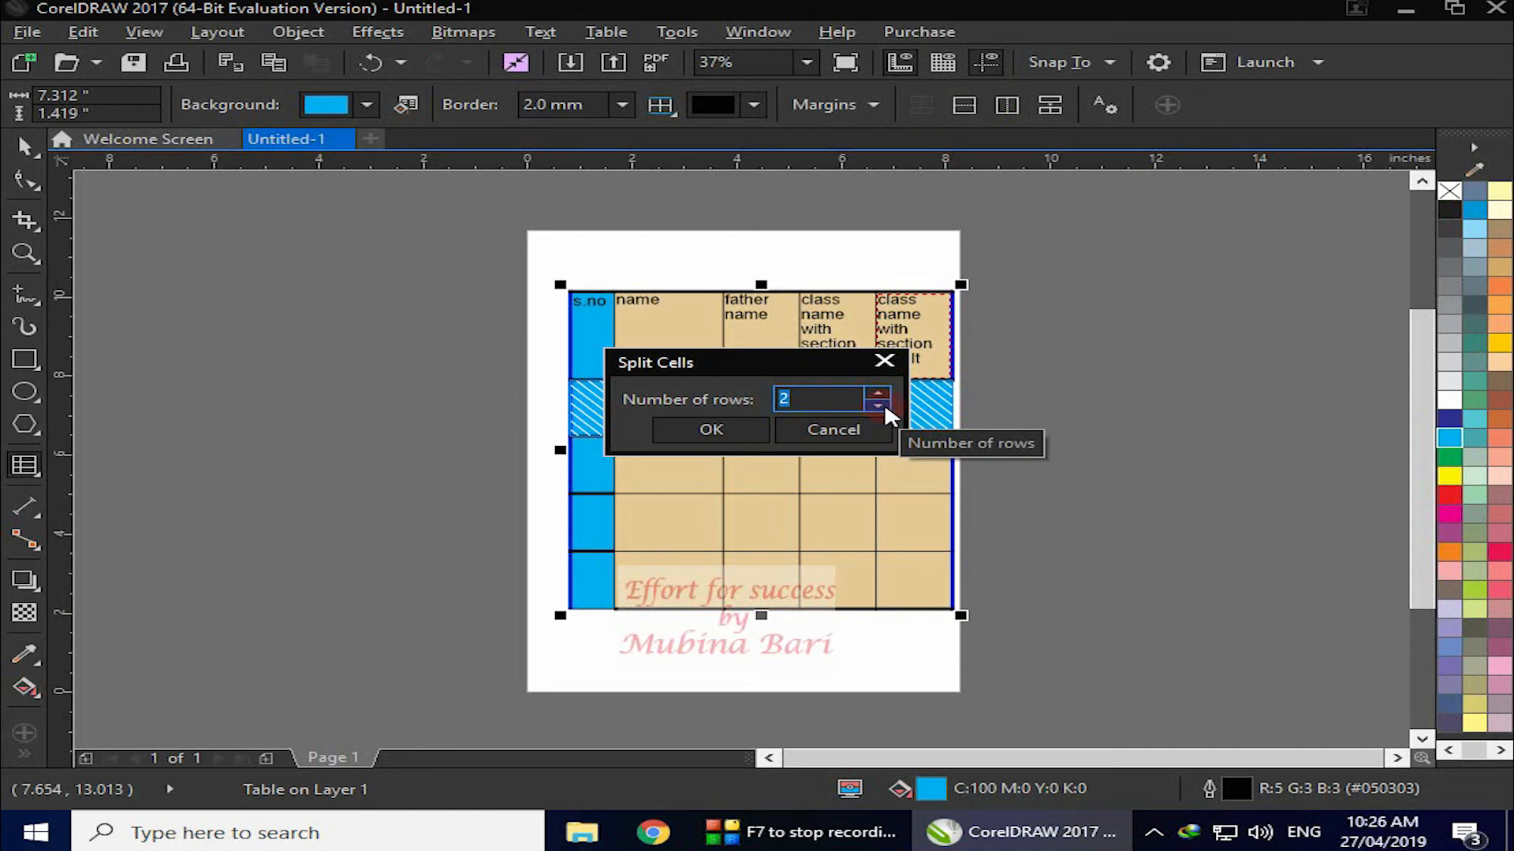
pyautogui.click(745, 425)
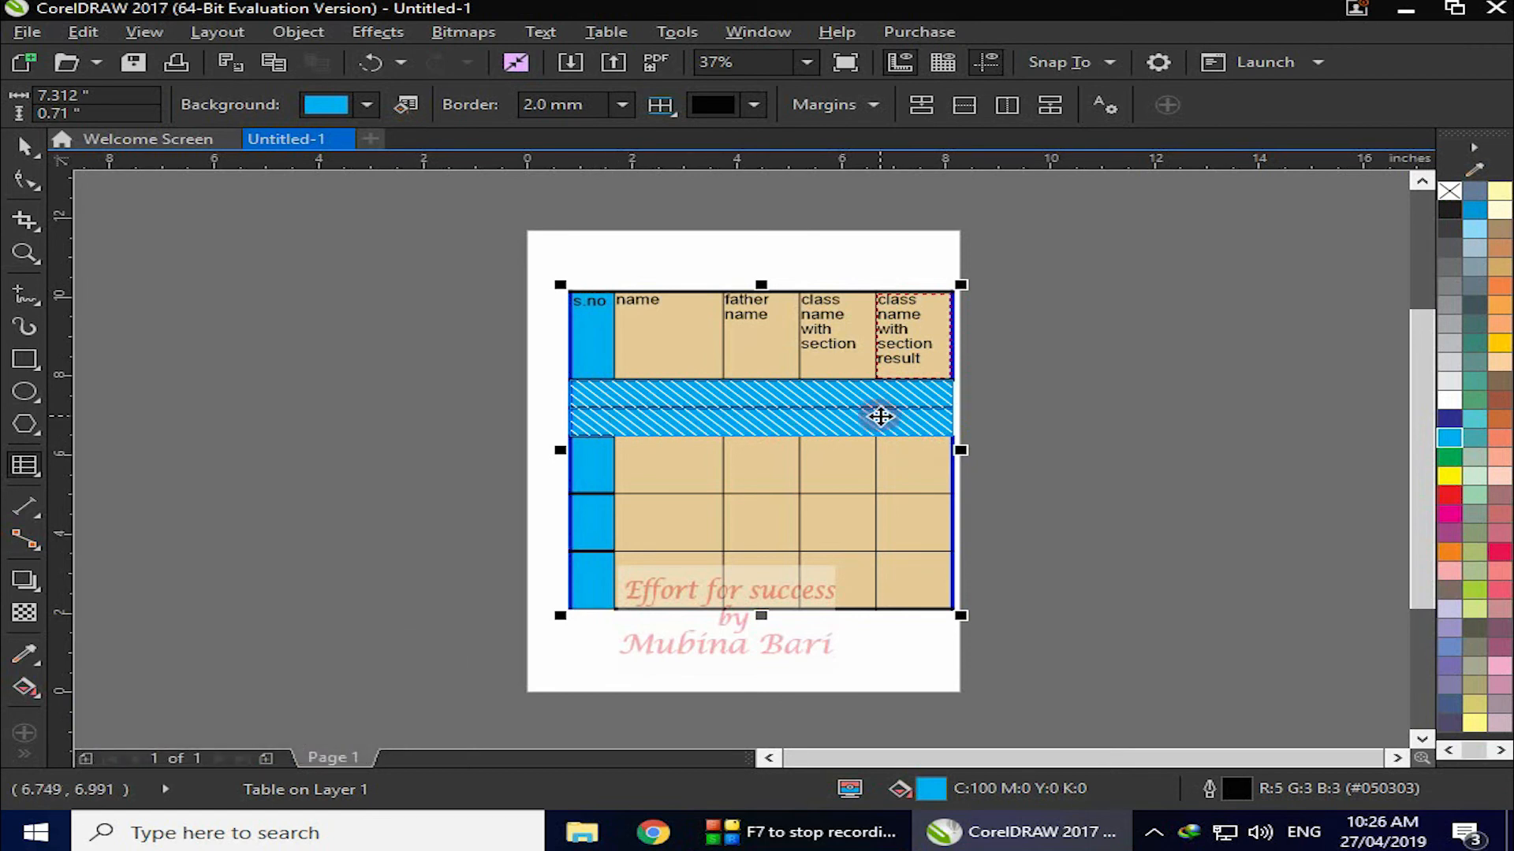
pyautogui.click(1006, 105)
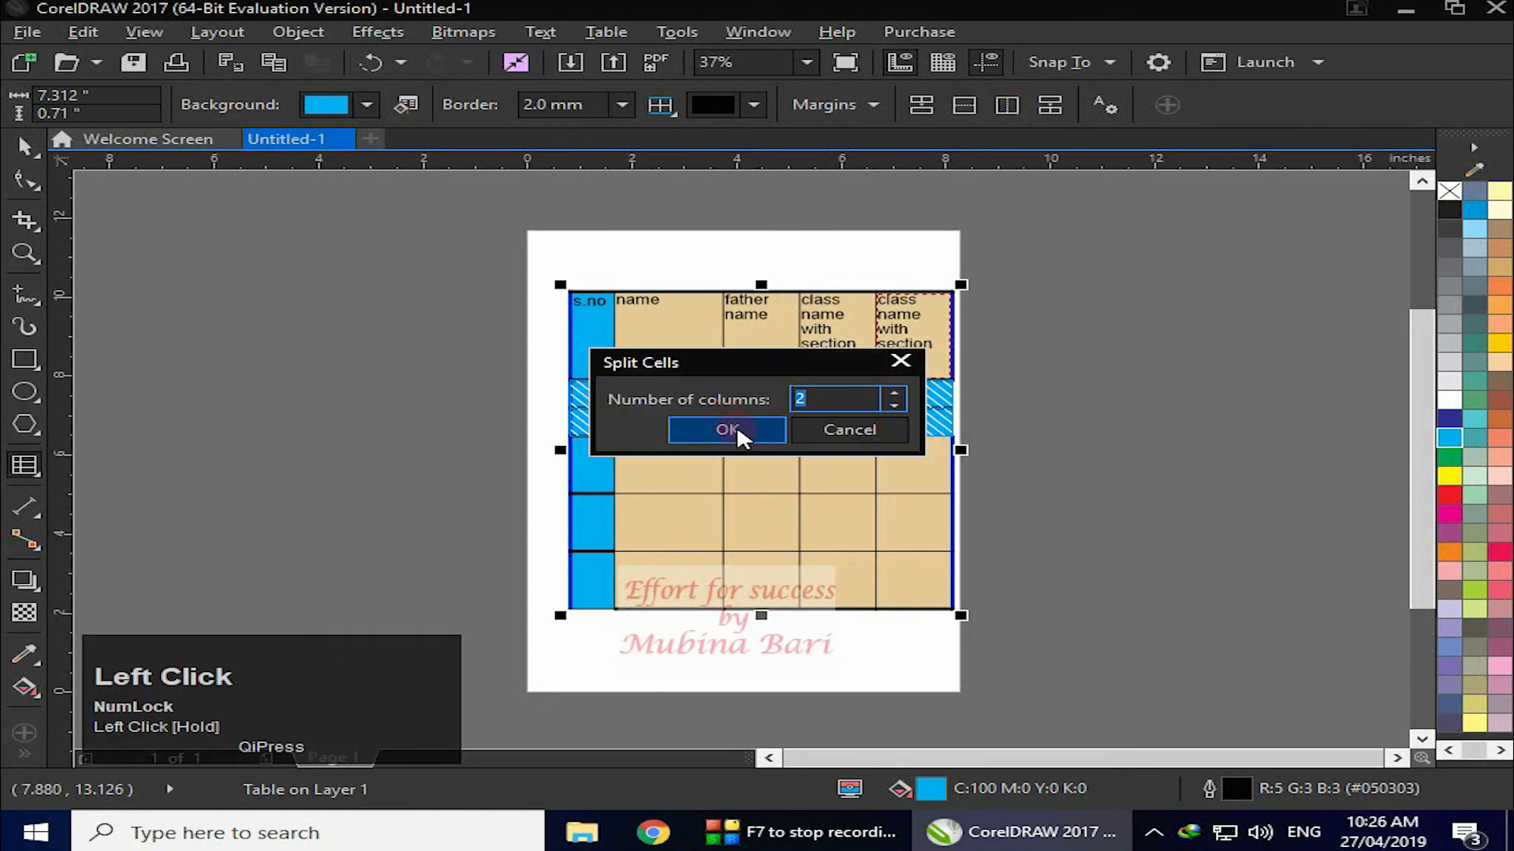
pyautogui.click(733, 426)
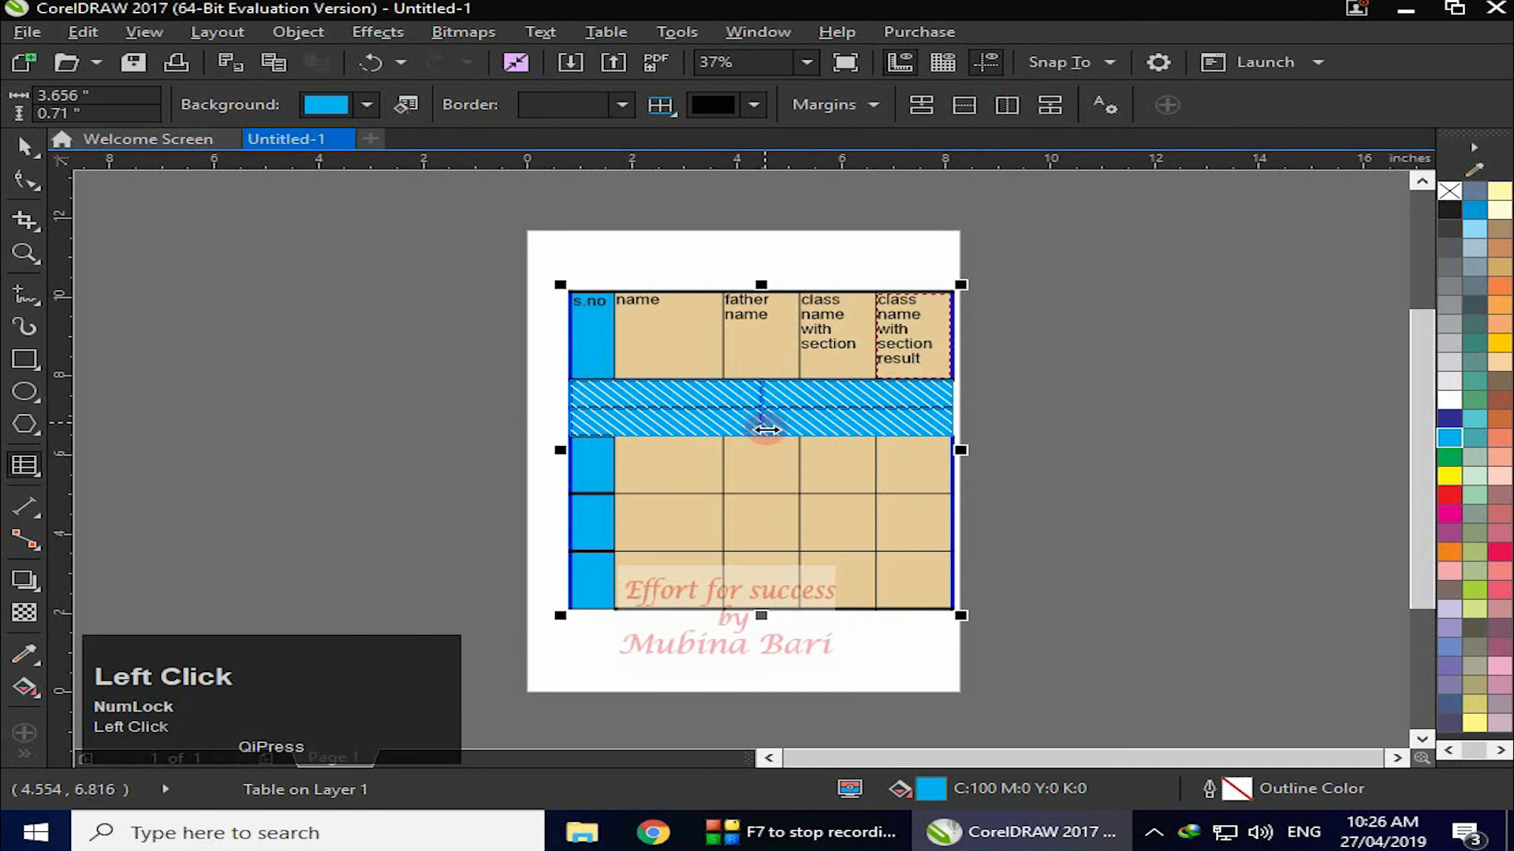
pyautogui.click(1253, 432)
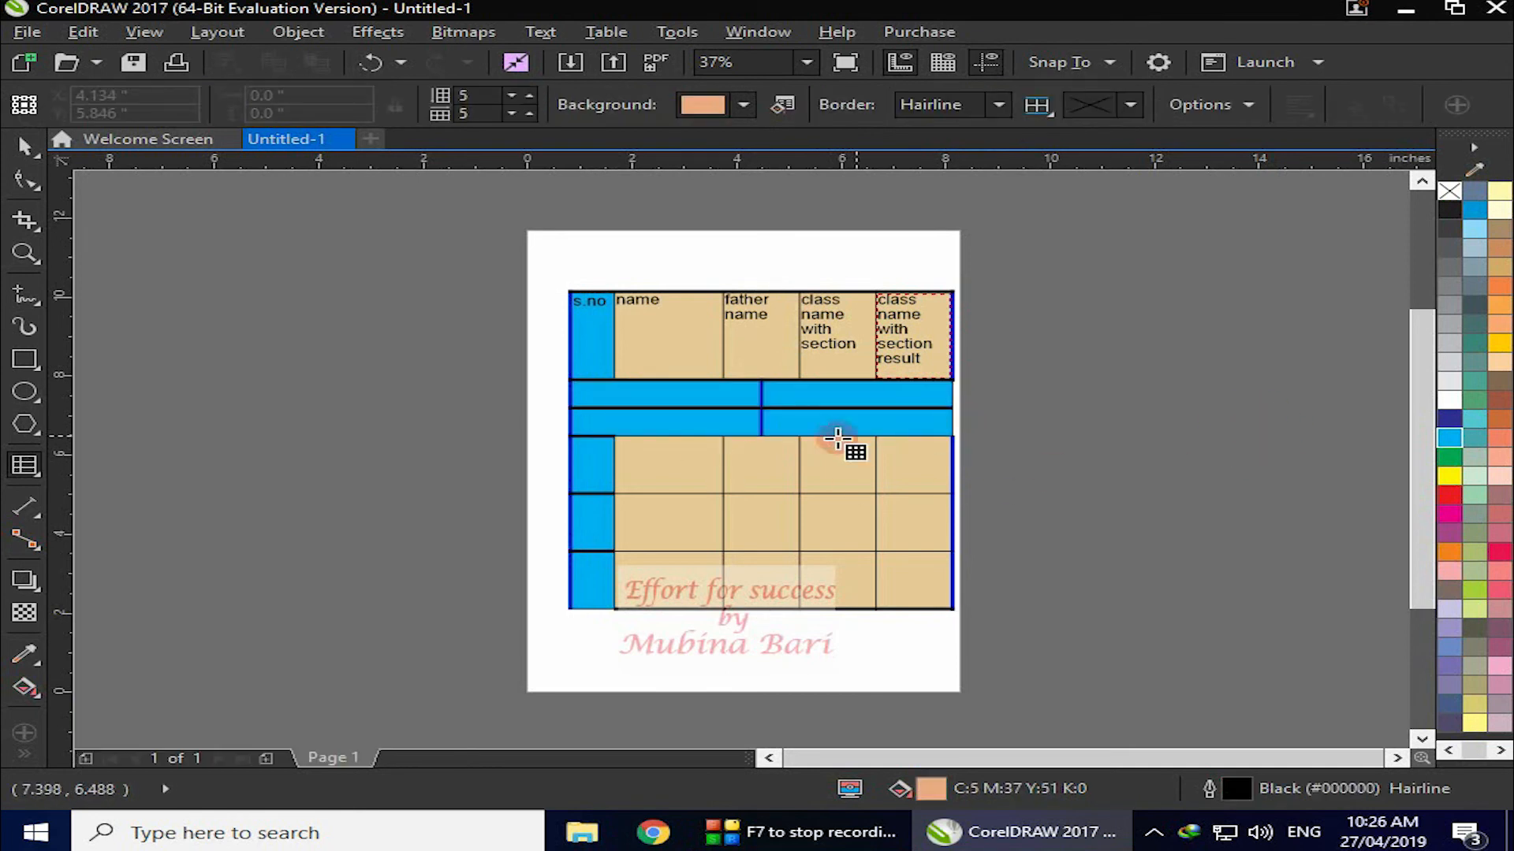
pyautogui.click(1214, 391)
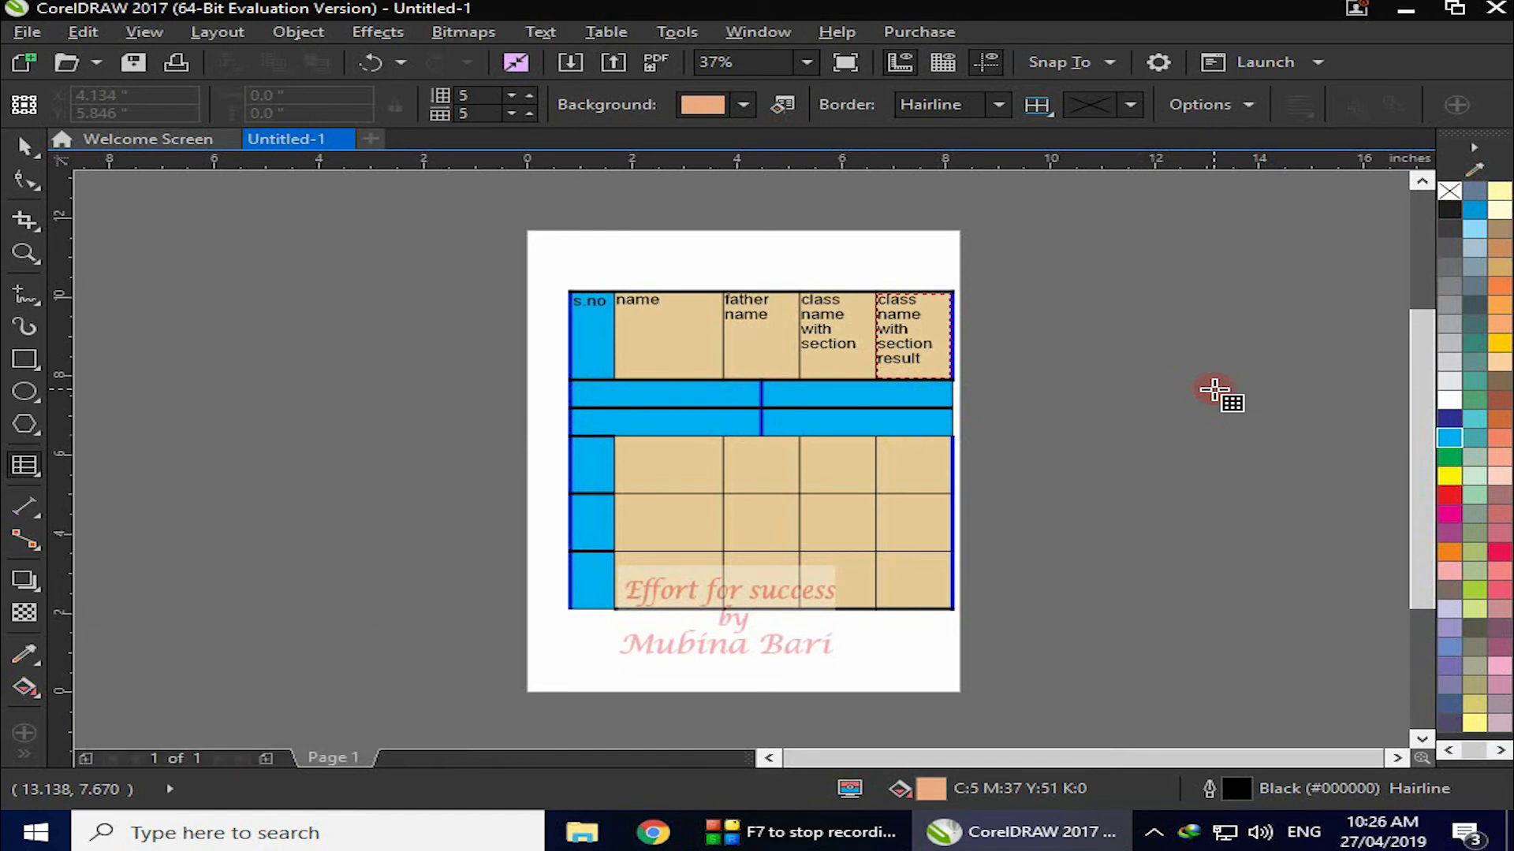
# Step: Undo the cell splits, merges and cyan fill on the table
pyautogui.hotkey('ctrl', 'z')
pyautogui.hotkey('ctrl', 'z')
pyautogui.hotkey('ctrl', 'z')
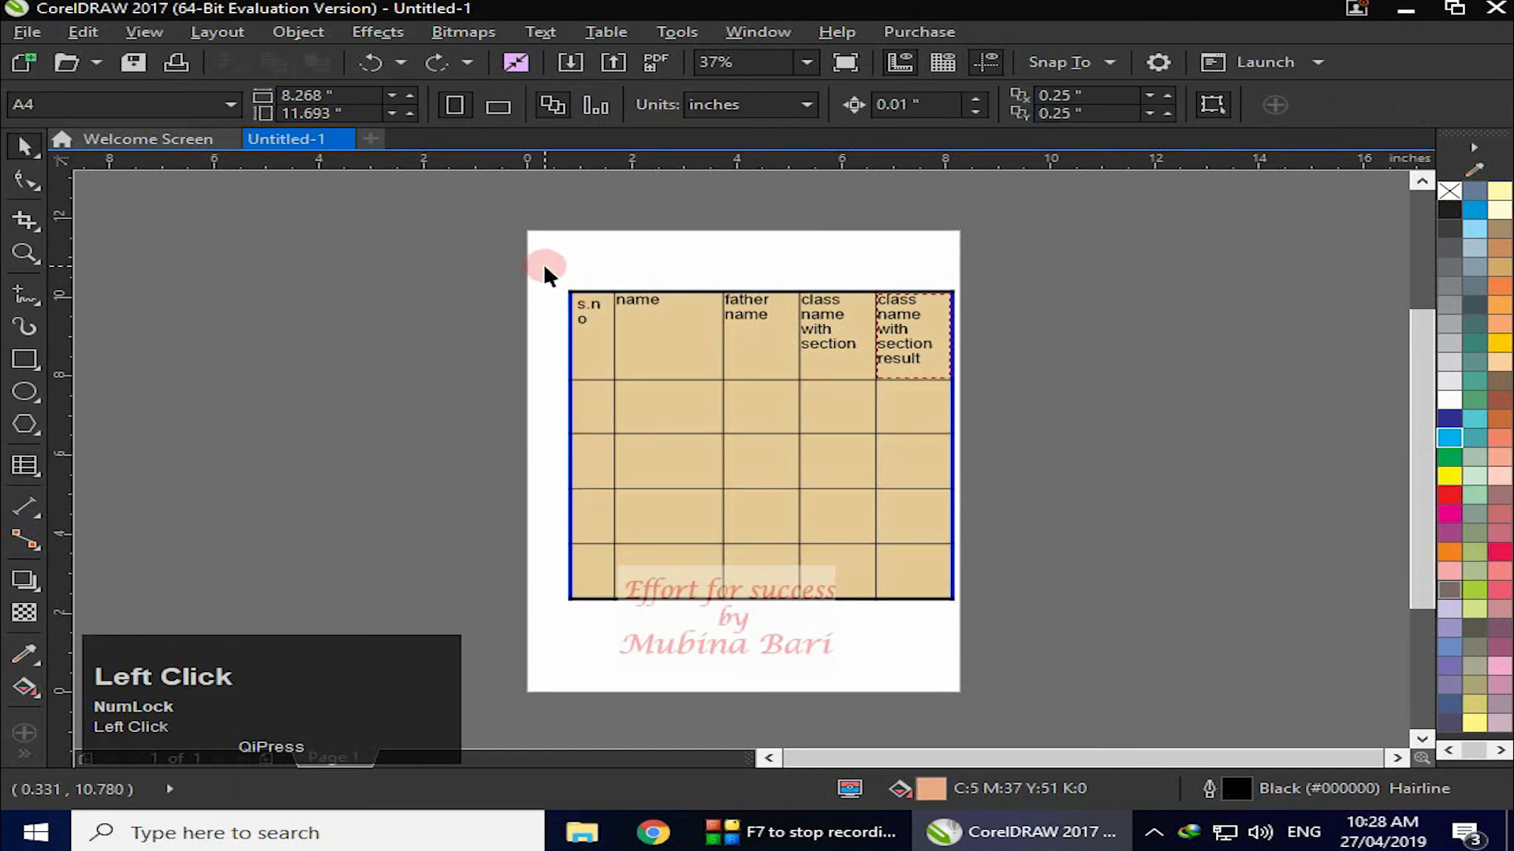
# Step: Select the whole table and turn on separated cell borders with horizontal and vertical cell spacing of 0.259 in
pyautogui.moveTo(550, 276); pyautogui.dragTo(1038, 623)
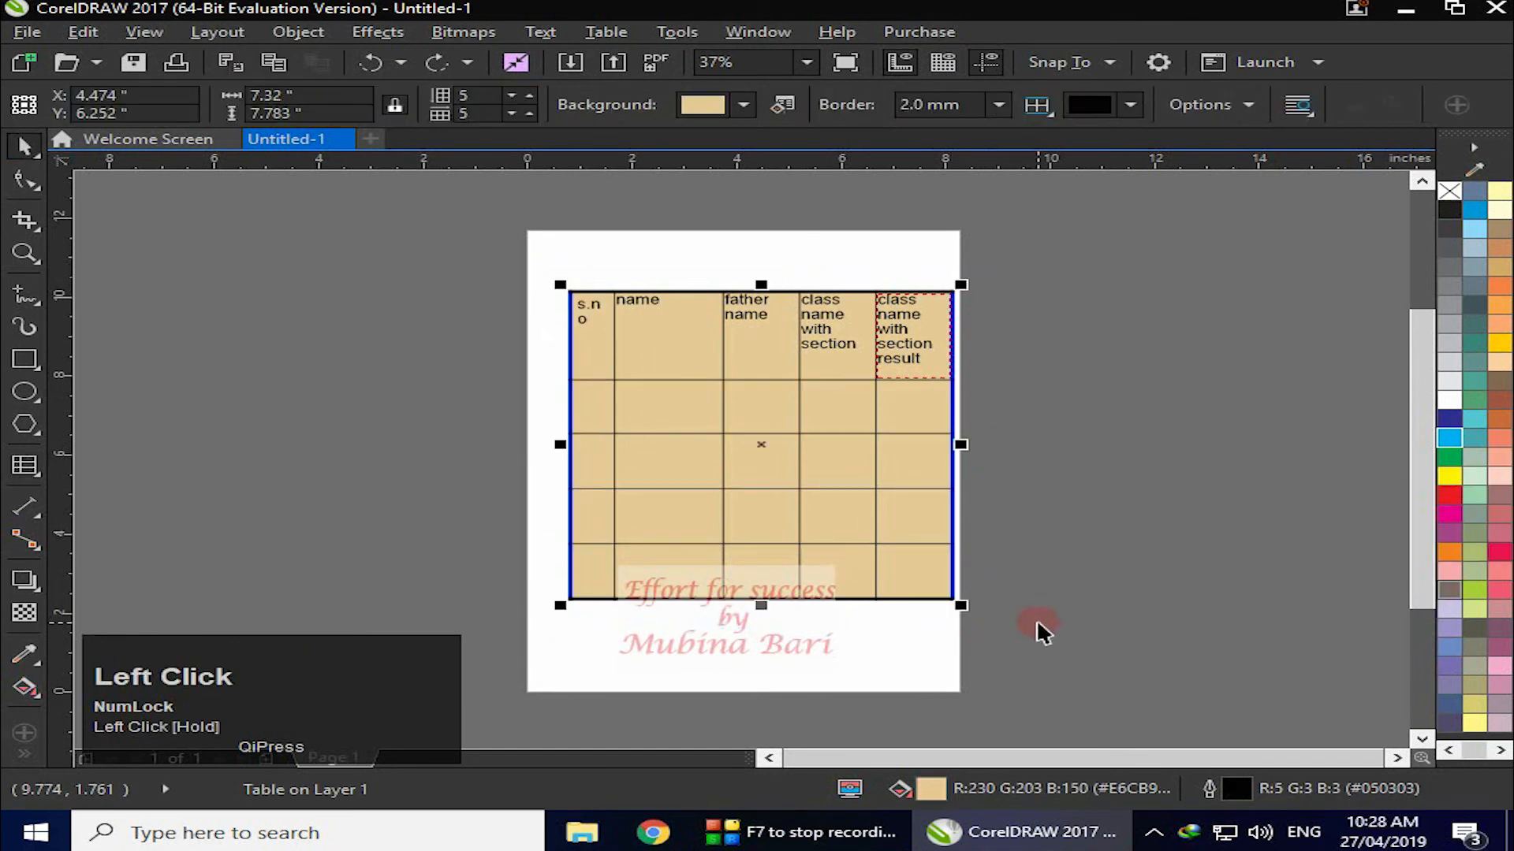
pyautogui.click(1252, 102)
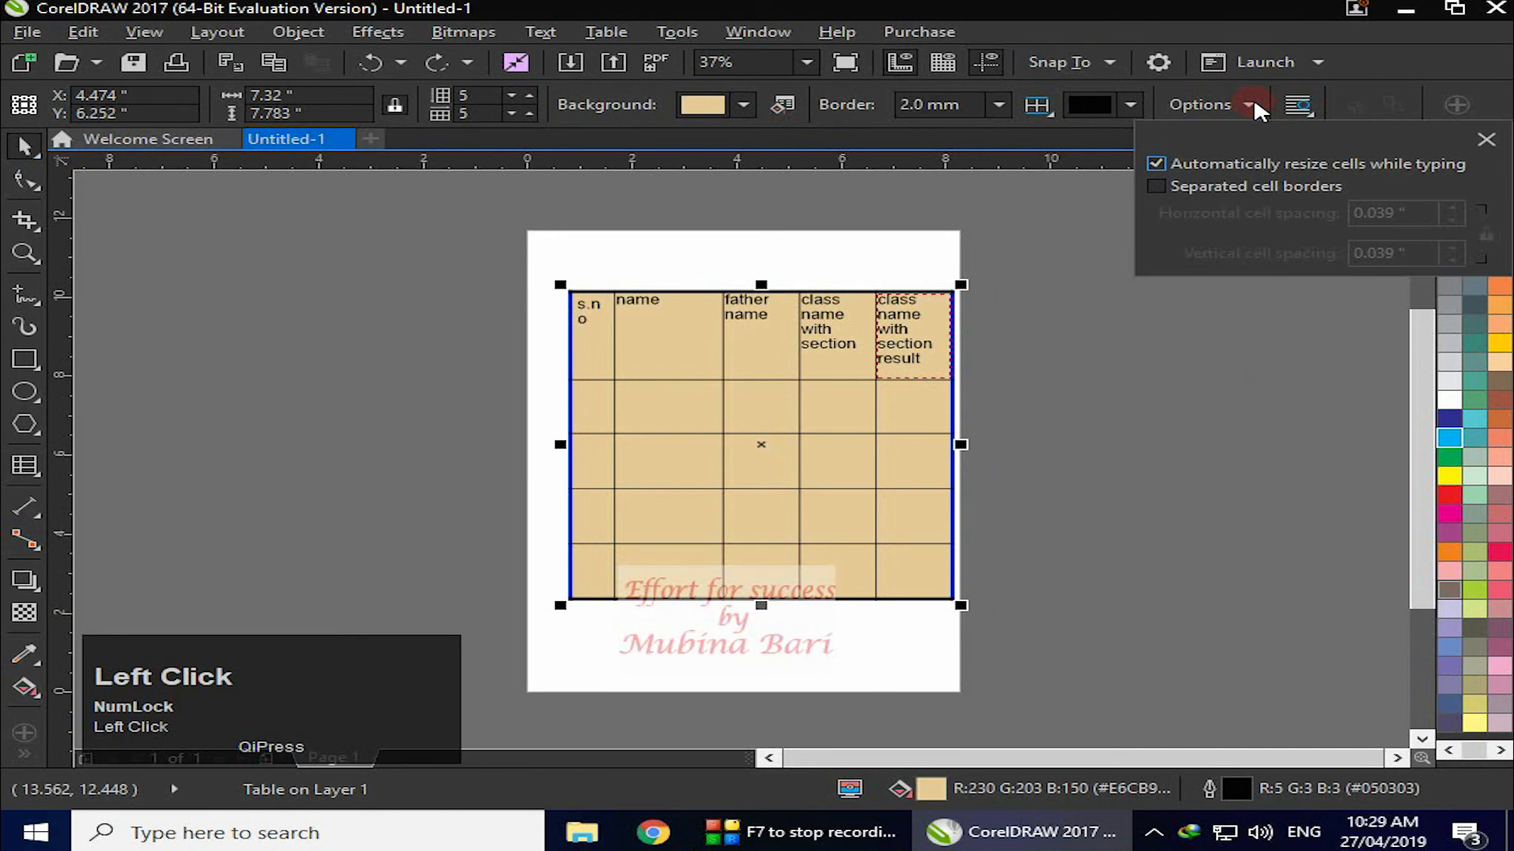
pyautogui.click(1156, 186)
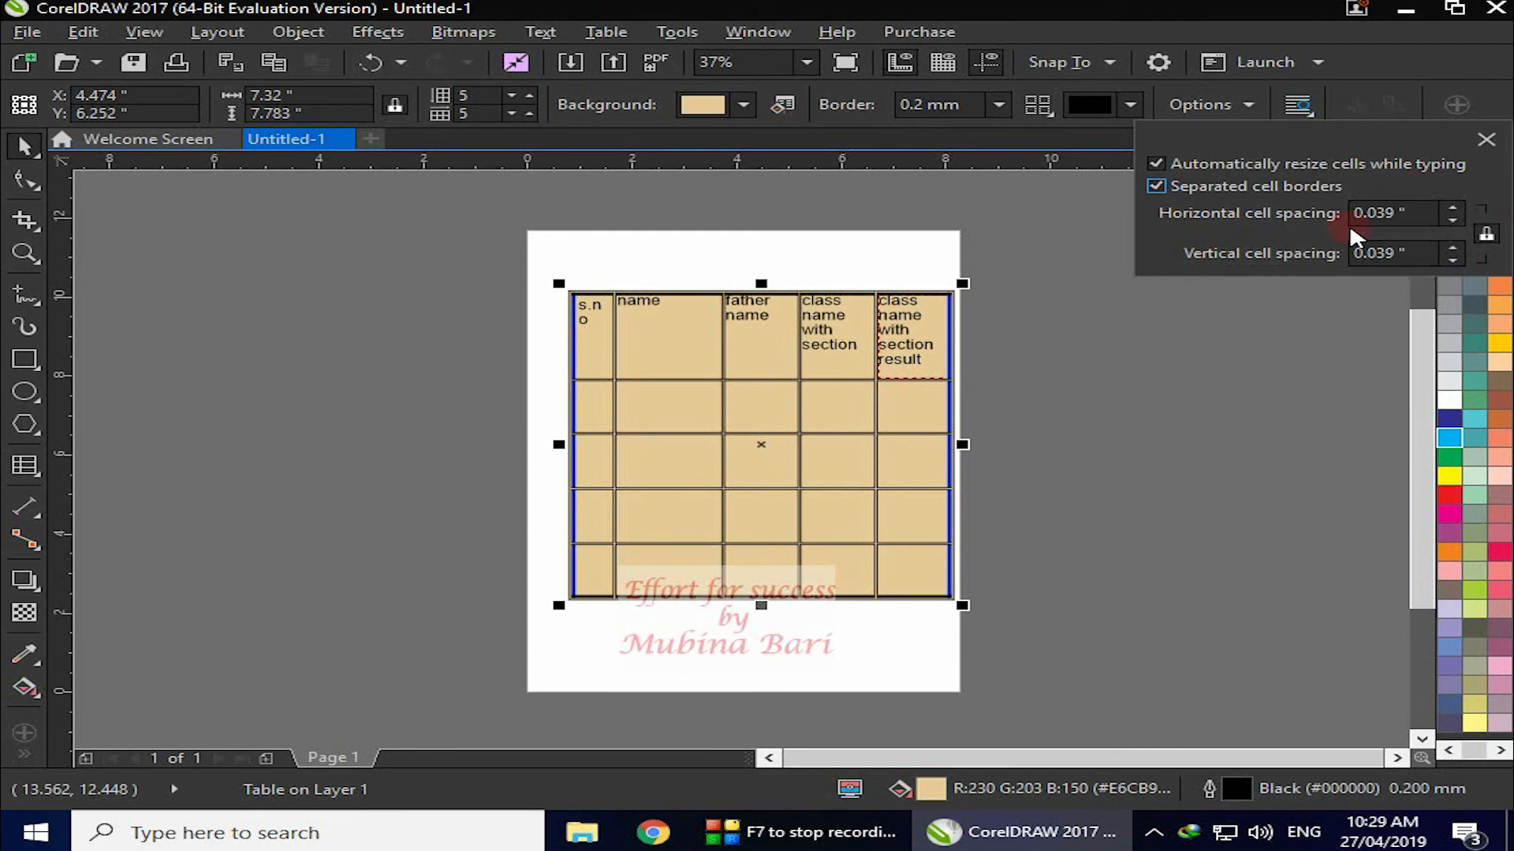
pyautogui.click(1451, 206)
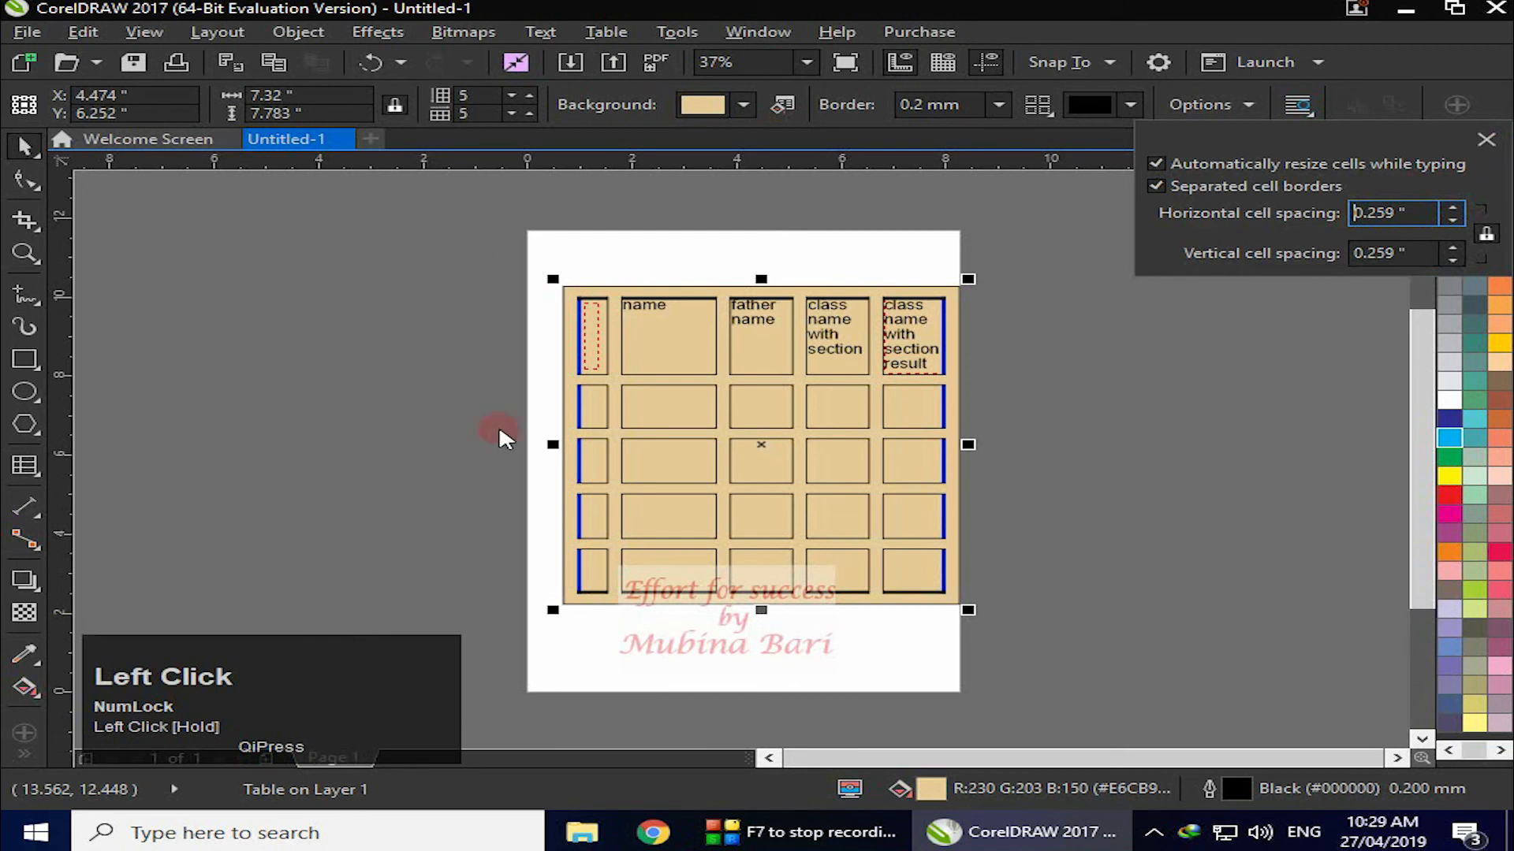
pyautogui.click(1104, 517)
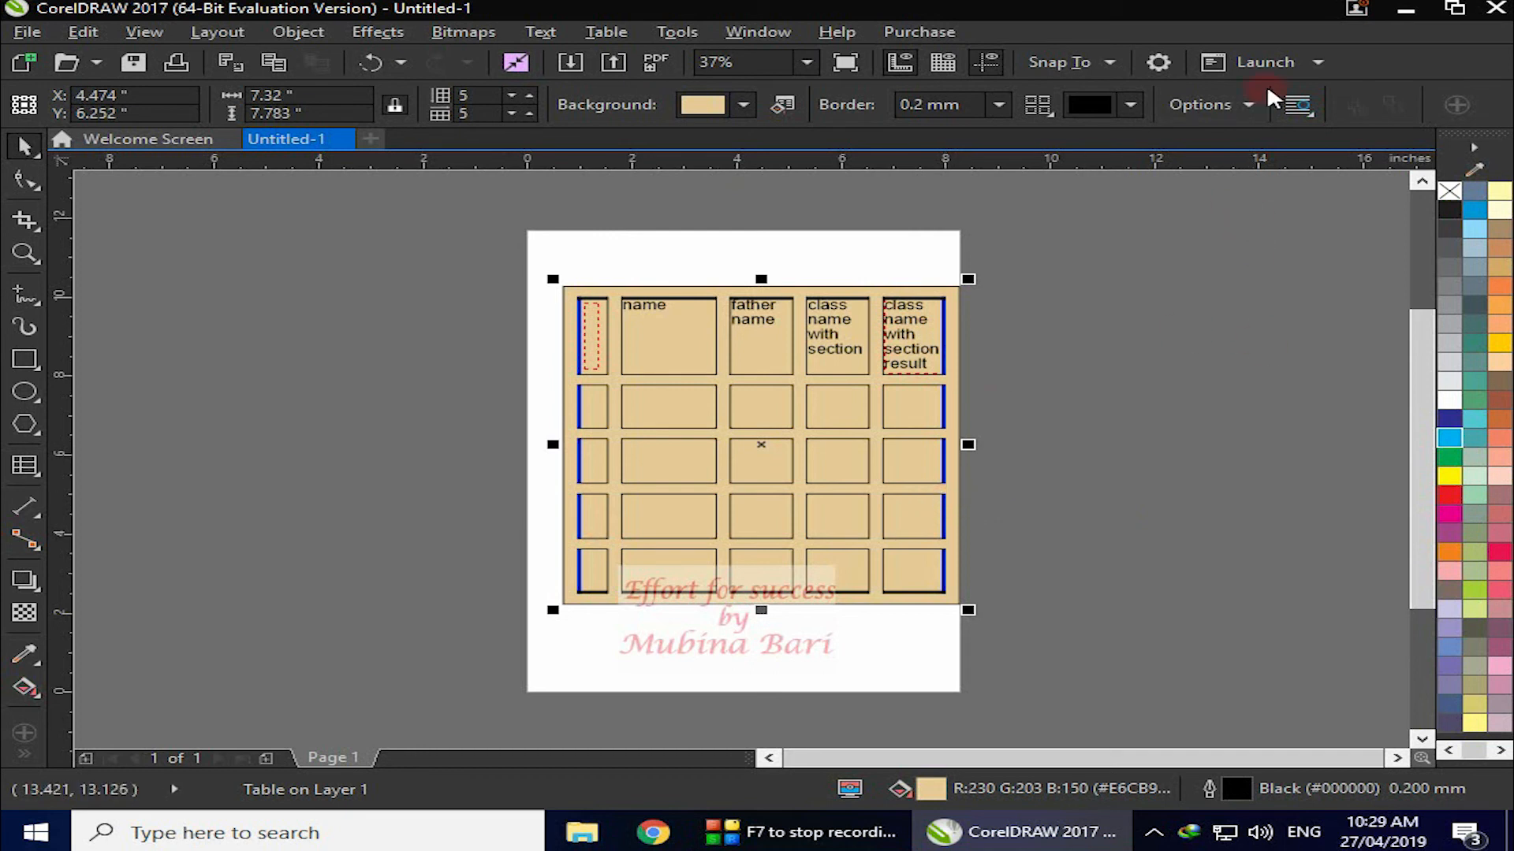
# Step: Turn off separated cell borders for the table
pyautogui.click(1246, 109)
pyautogui.click(1156, 186)
pyautogui.click(824, 500)
pyautogui.click(663, 260)
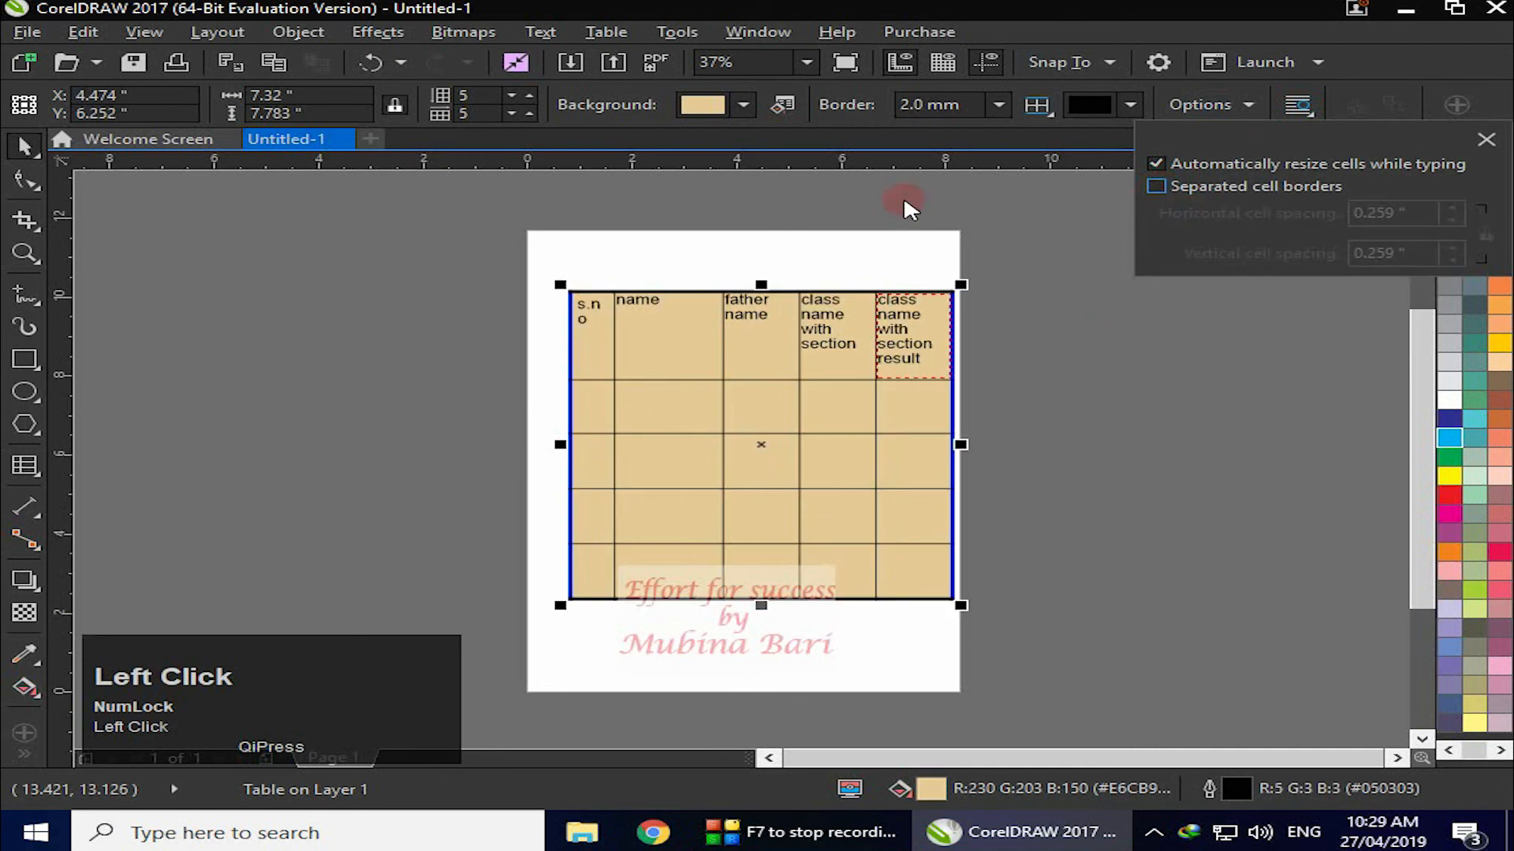
pyautogui.click(1159, 323)
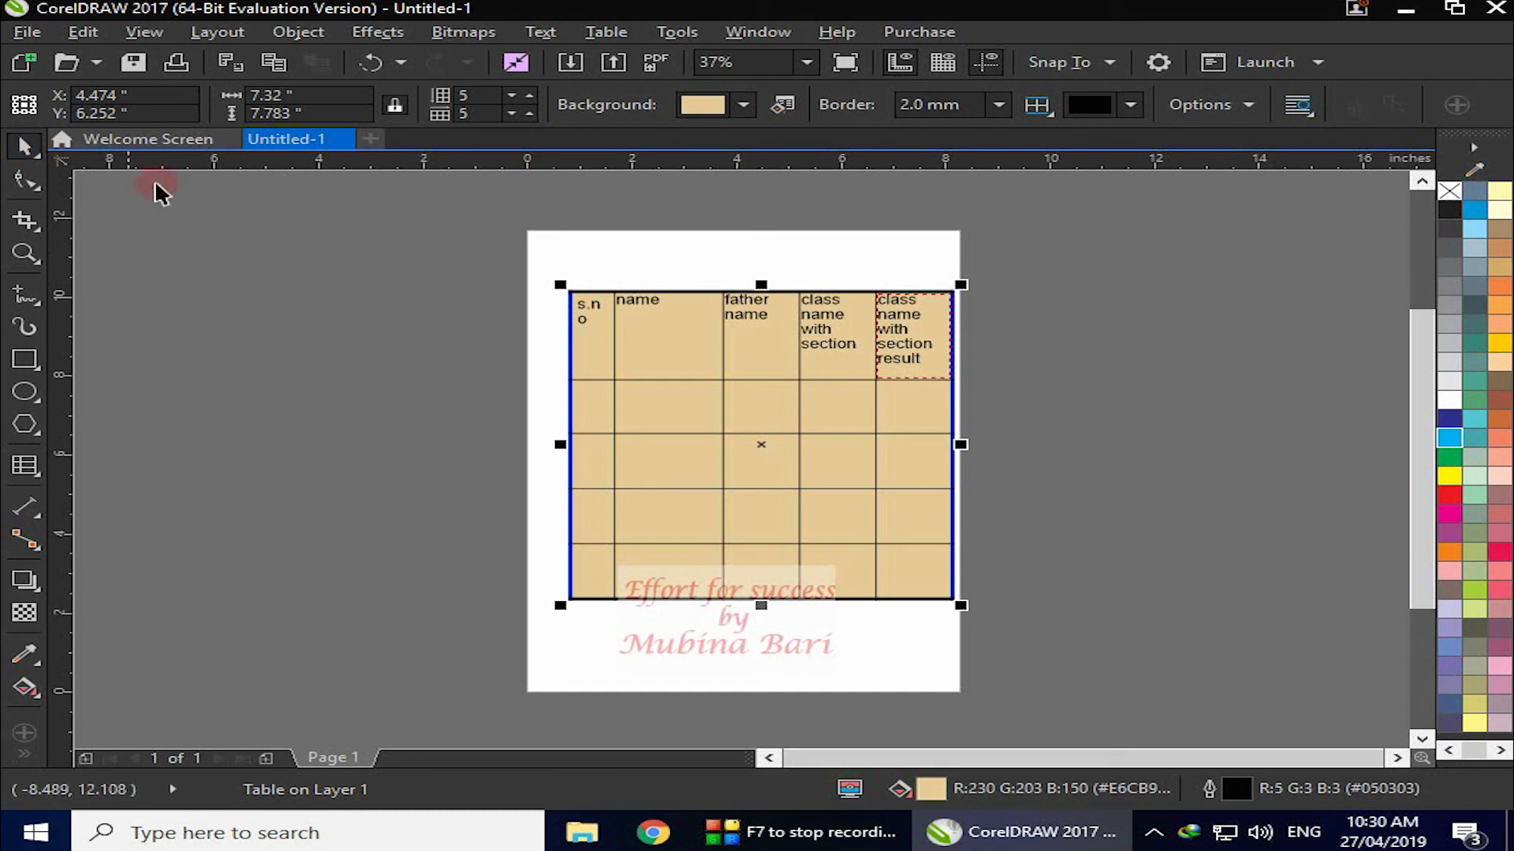
# Step: Compare placing the text cursor in the cell below the name heading with selecting the whole table, and deselect it
pyautogui.click(560, 249)
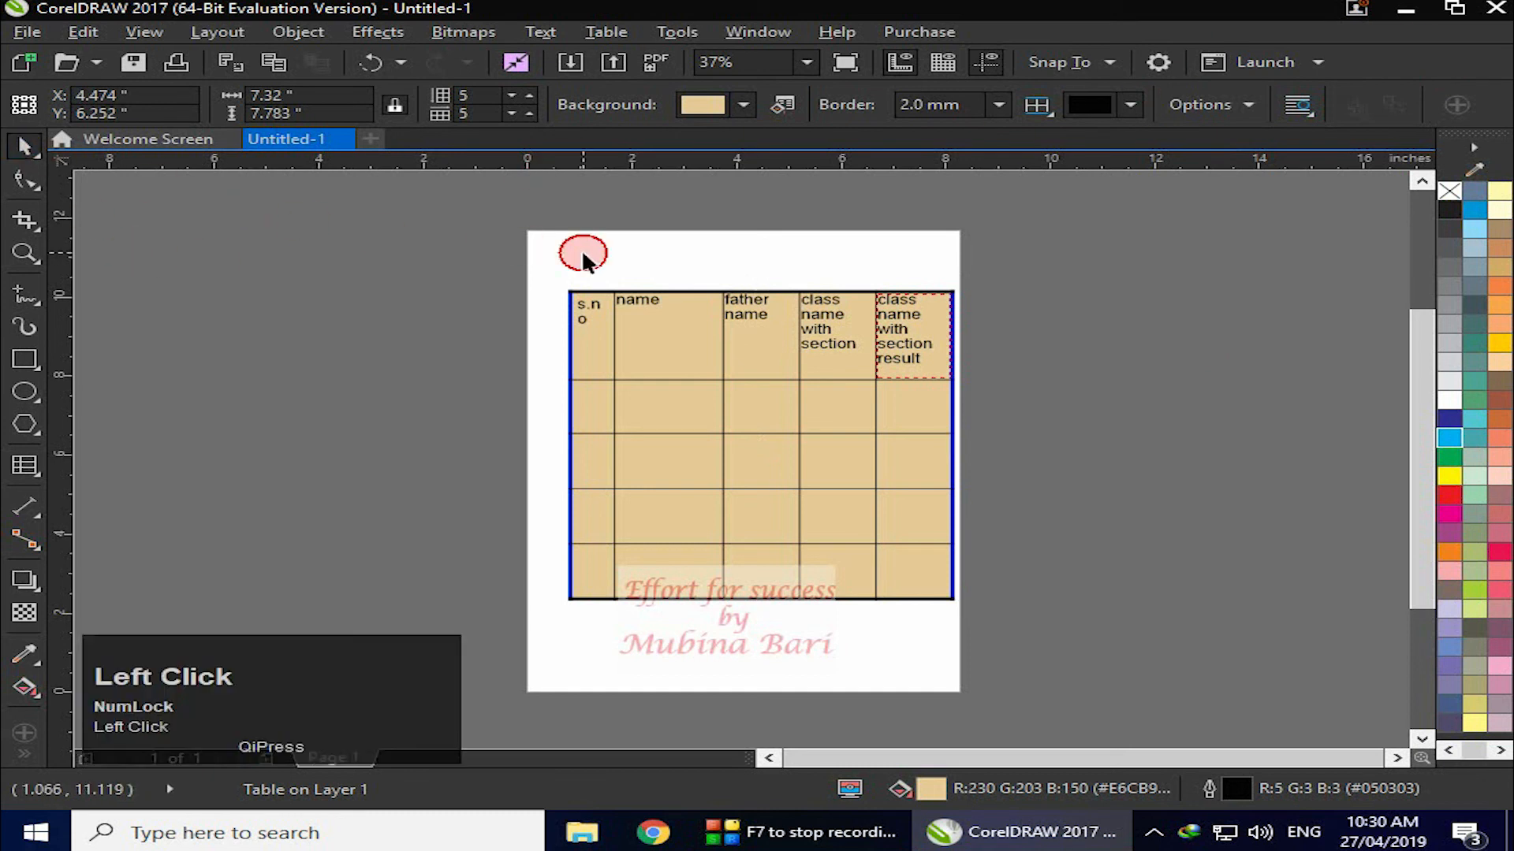
pyautogui.click(683, 412)
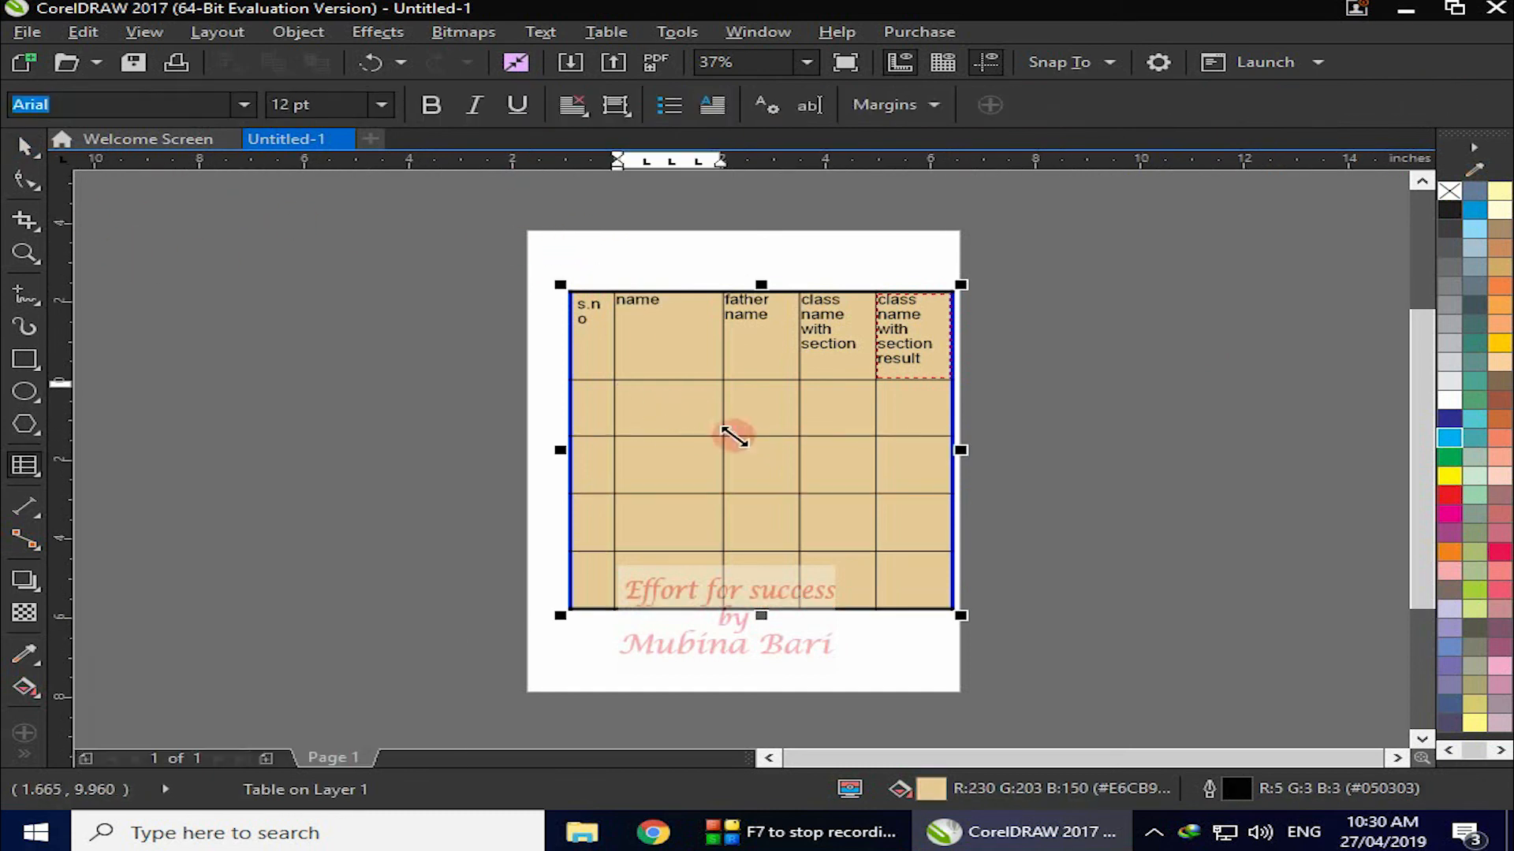
pyautogui.click(284, 250)
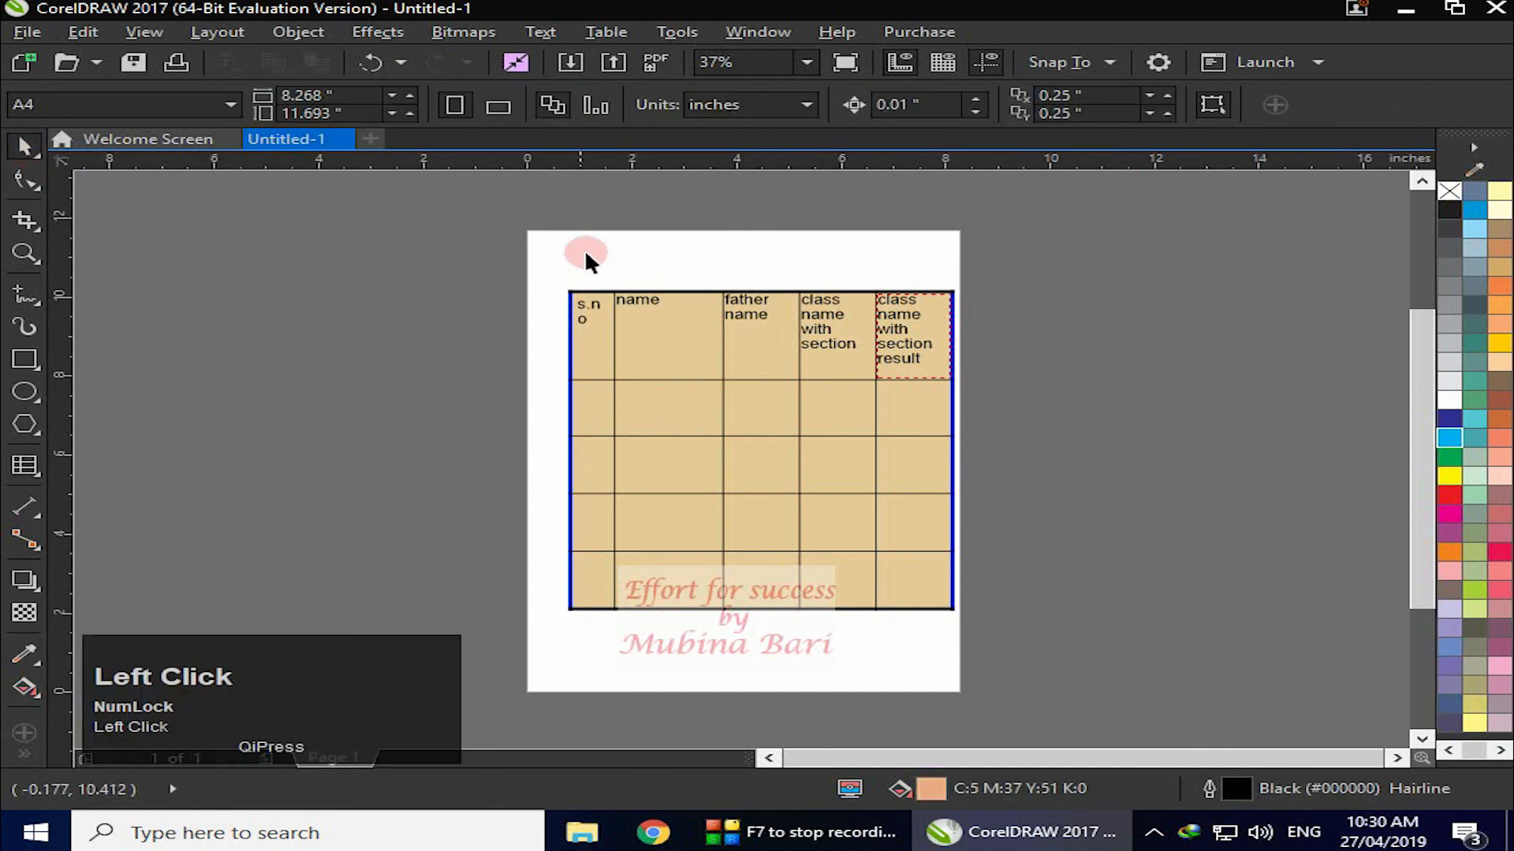
pyautogui.moveTo(548, 246); pyautogui.dragTo(994, 648)
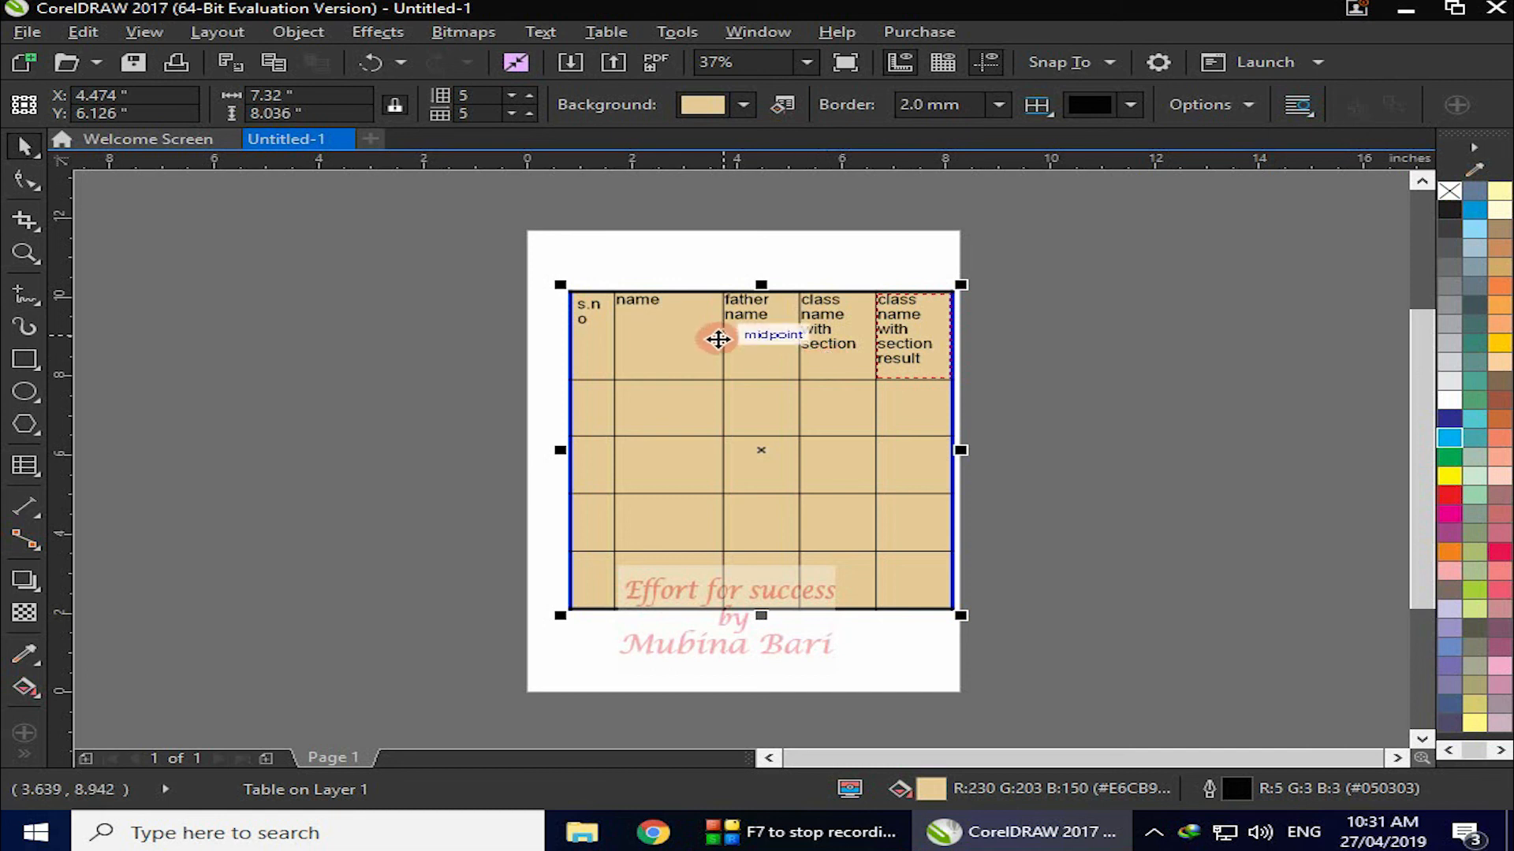
pyautogui.click(408, 276)
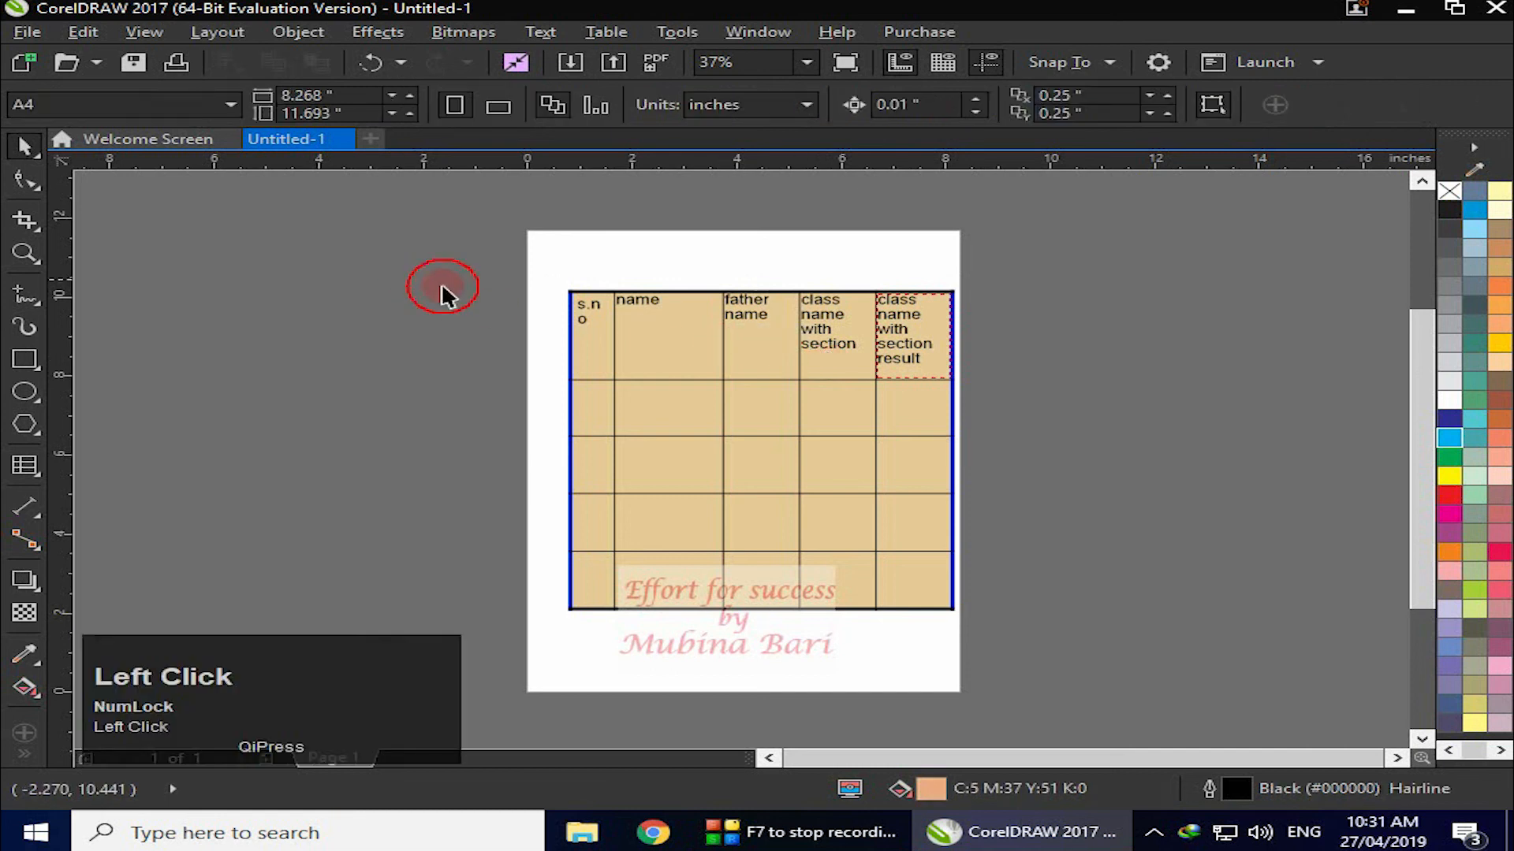
pyautogui.doubleClick(699, 400)
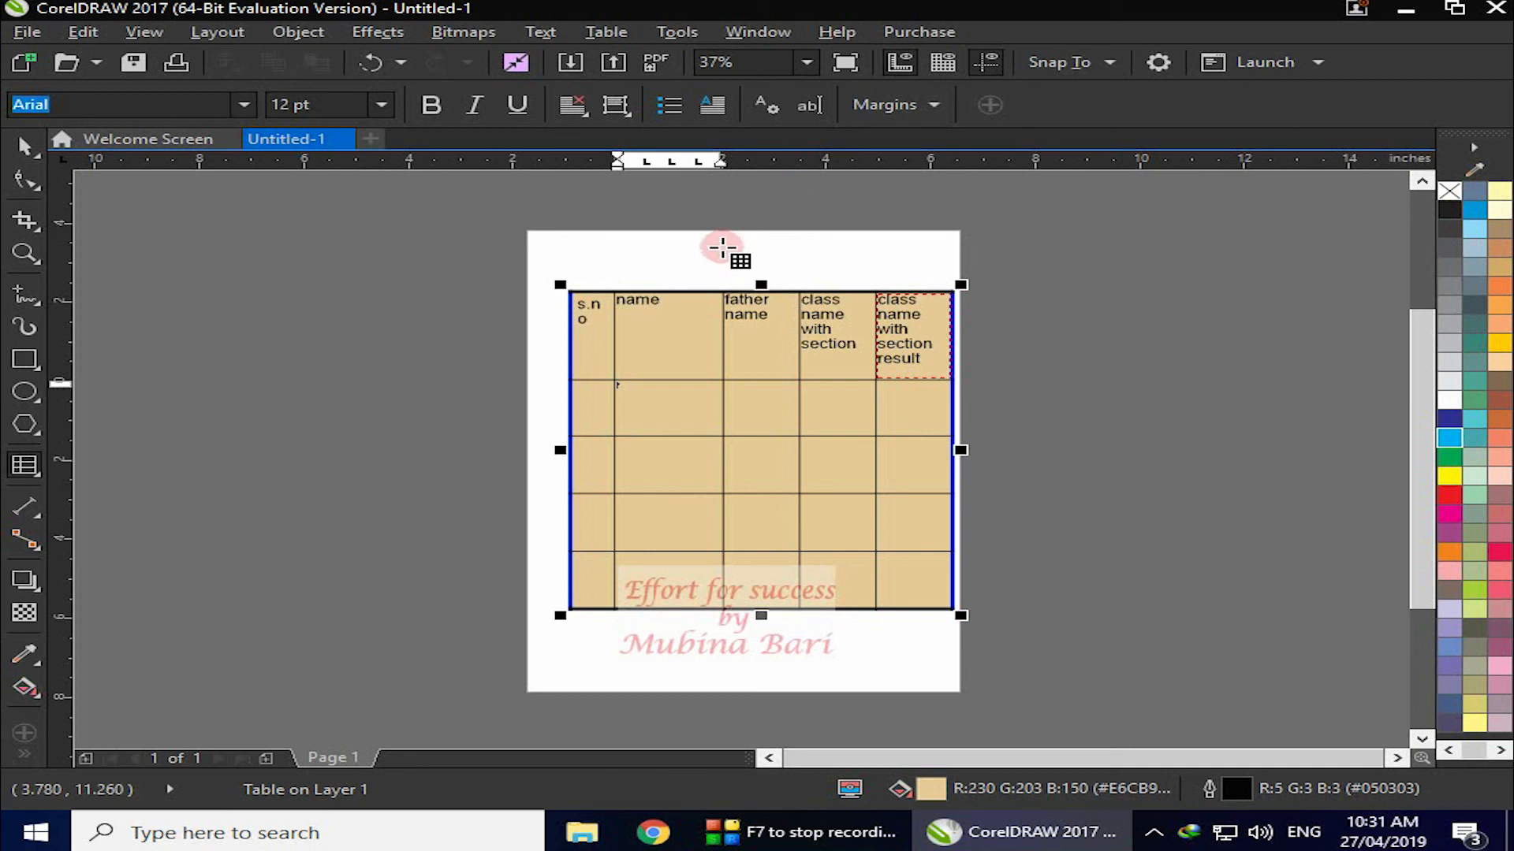
pyautogui.click(694, 246)
pyautogui.click(694, 247)
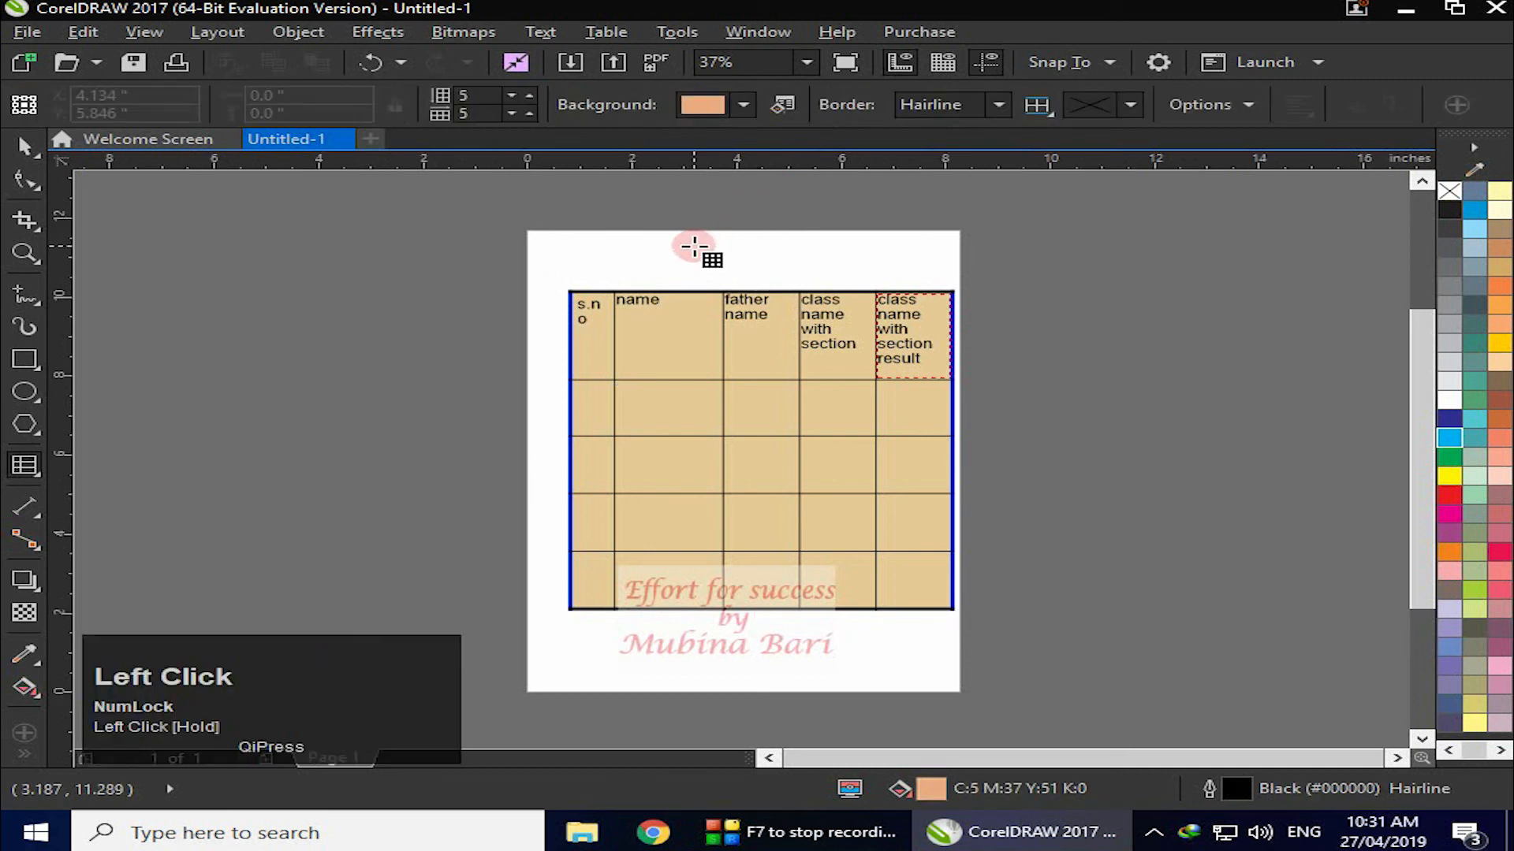